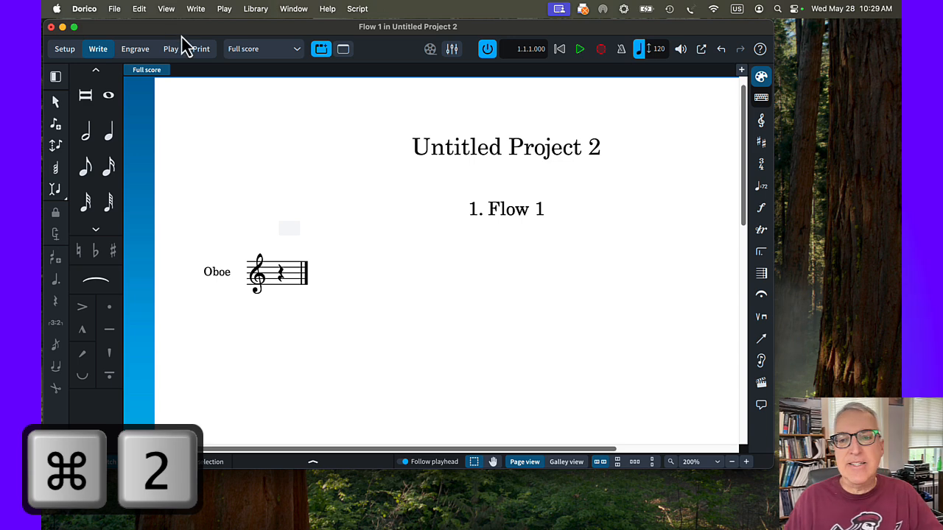
- Enlarge the project window and set the project title to "AMAZING GRACE" in Project Info
left_click_drag(771, 469, 896, 529)
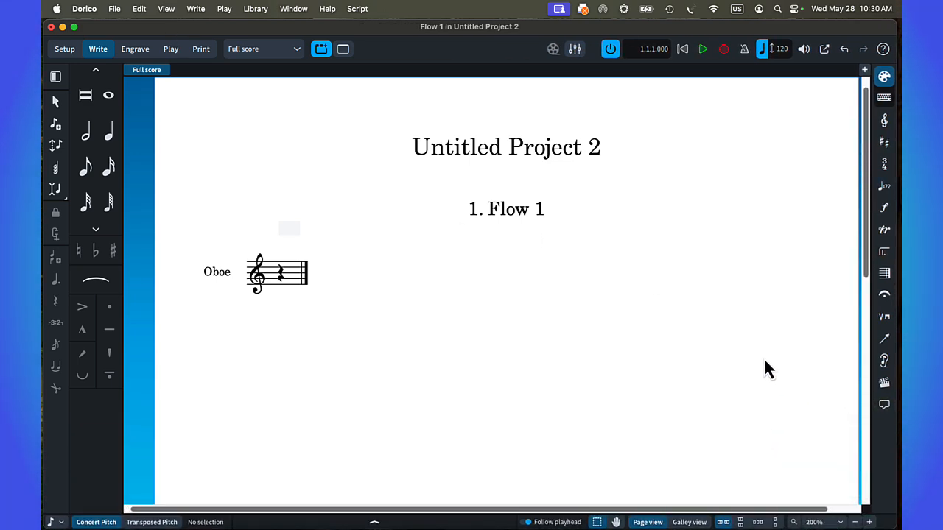
key("super+i")
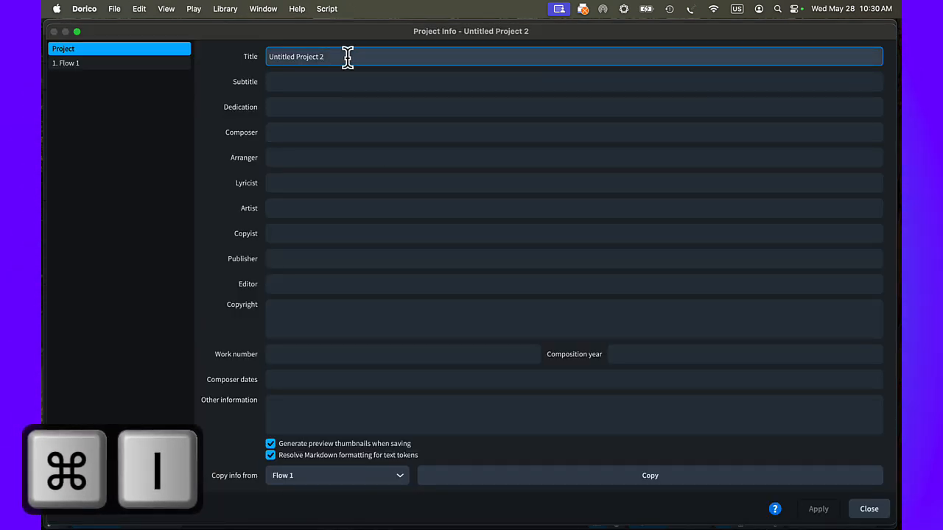
left_click_drag(347, 57, 268, 38)
type("M")
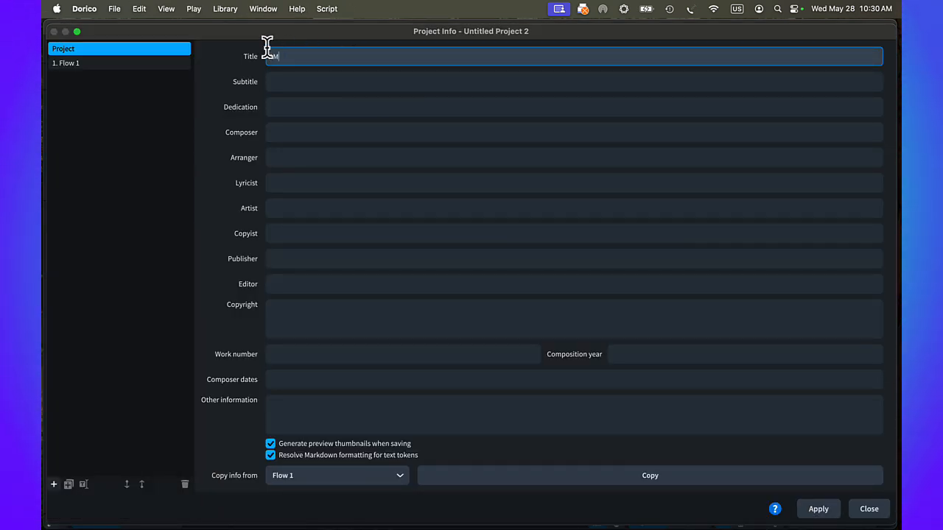
type("AZING ")
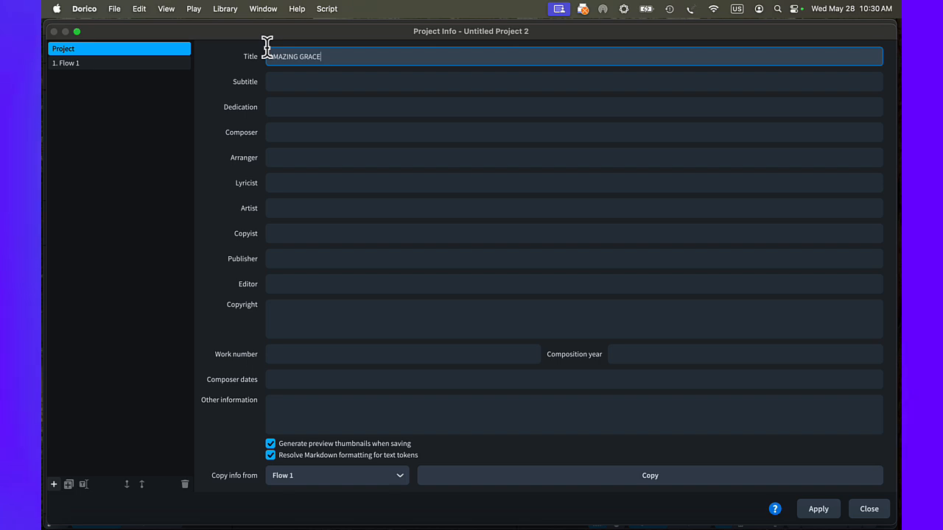
type("GRACE")
- Set the composer to "Traditional", enter the arranger credit as "arr." with the arranger's full name and "(BMI)", and apply the project info
left_click(308, 132)
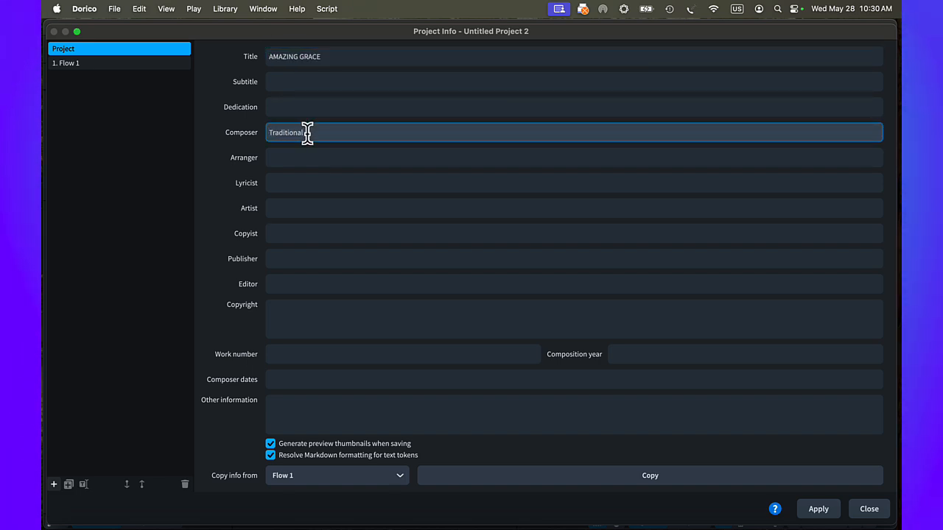
left_click(303, 158)
type("a")
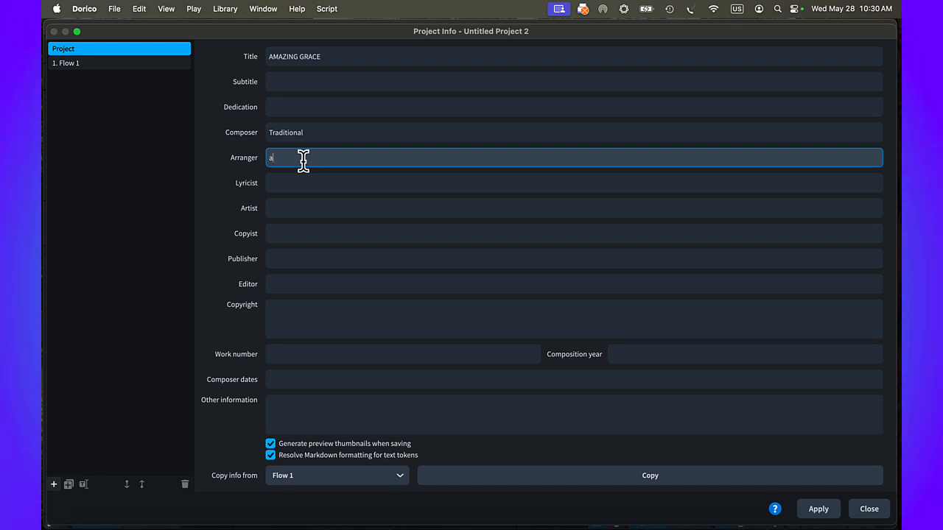
type("rr. Scott Watson (BMI")
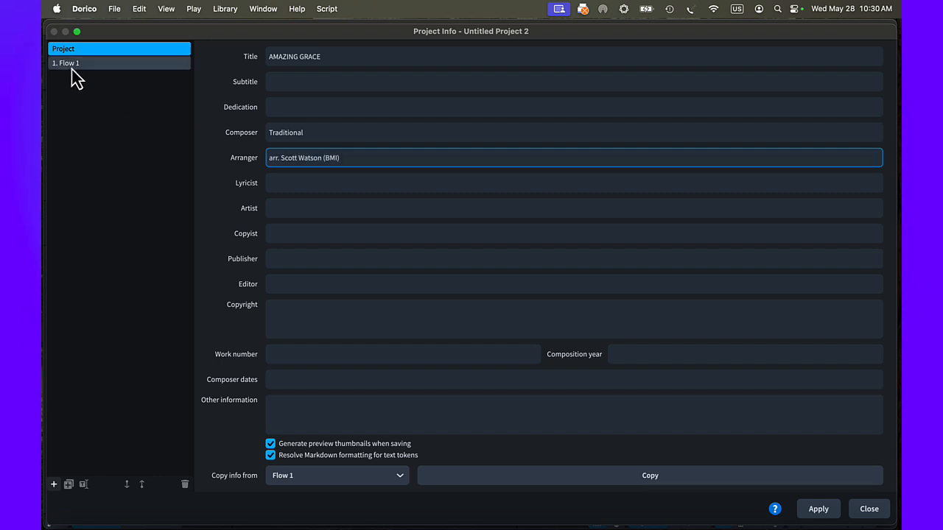
left_click(73, 65)
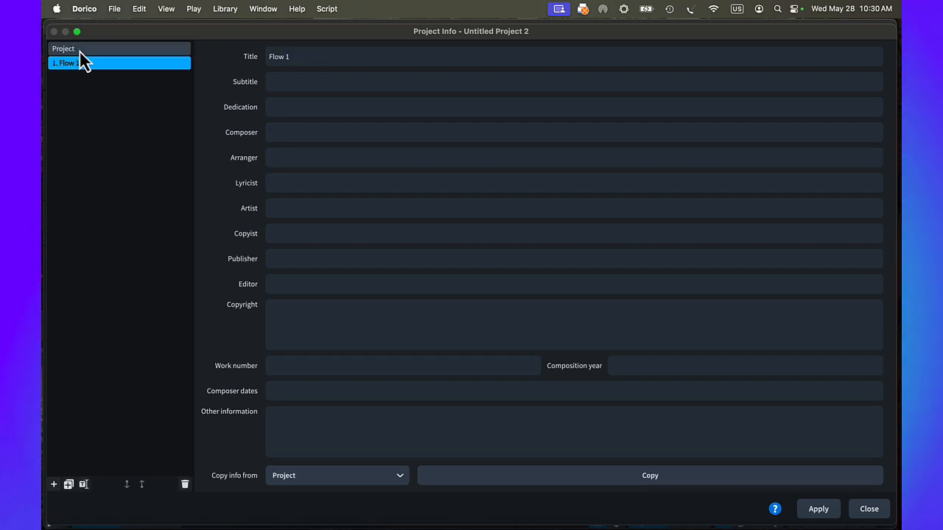
left_click(81, 50)
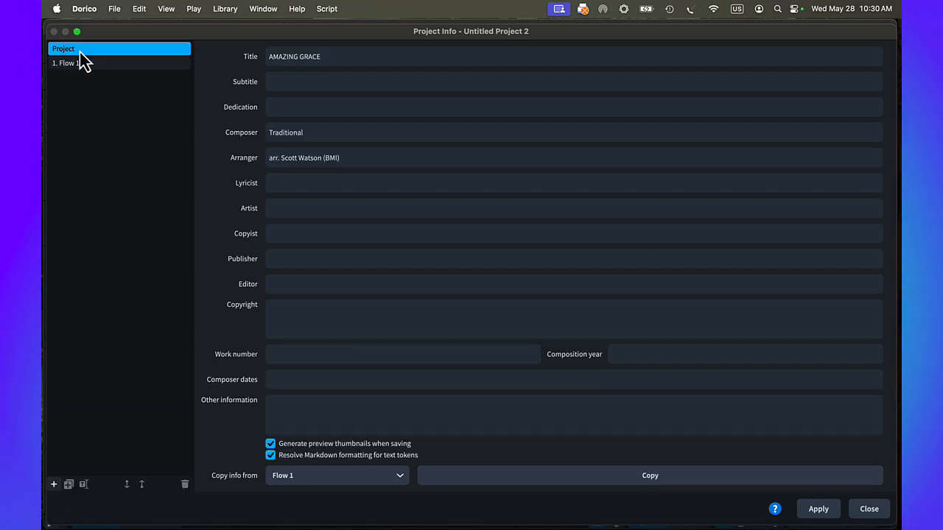
left_click(816, 510)
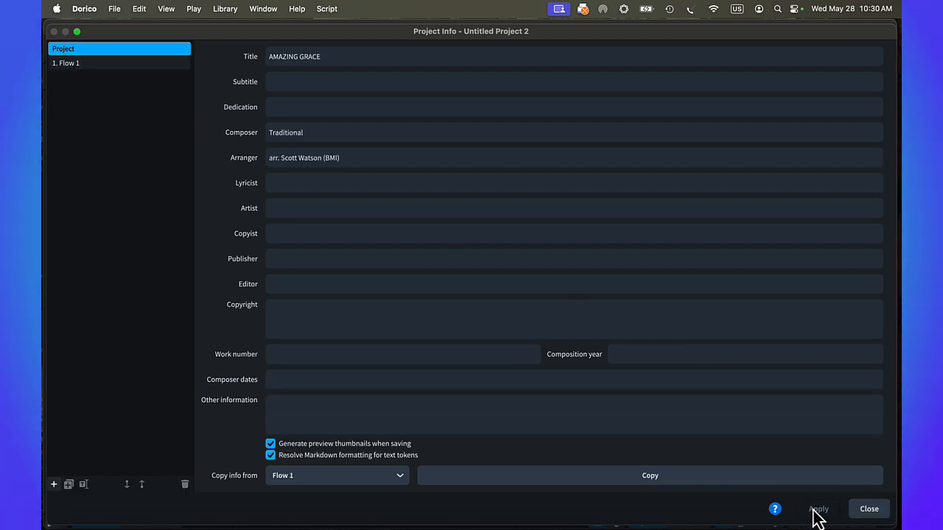
left_click(867, 509)
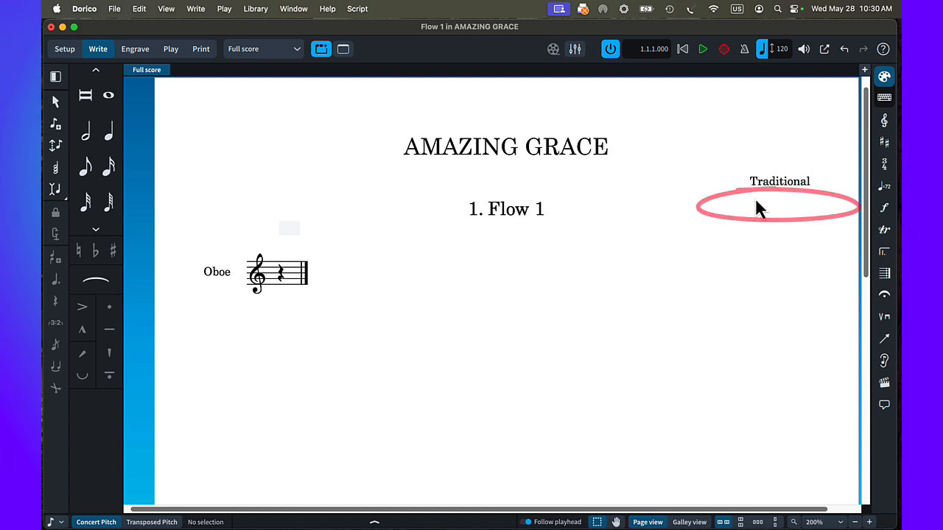
- Set flow headings to Never show in the full score's layout options
key("shift+super+l")
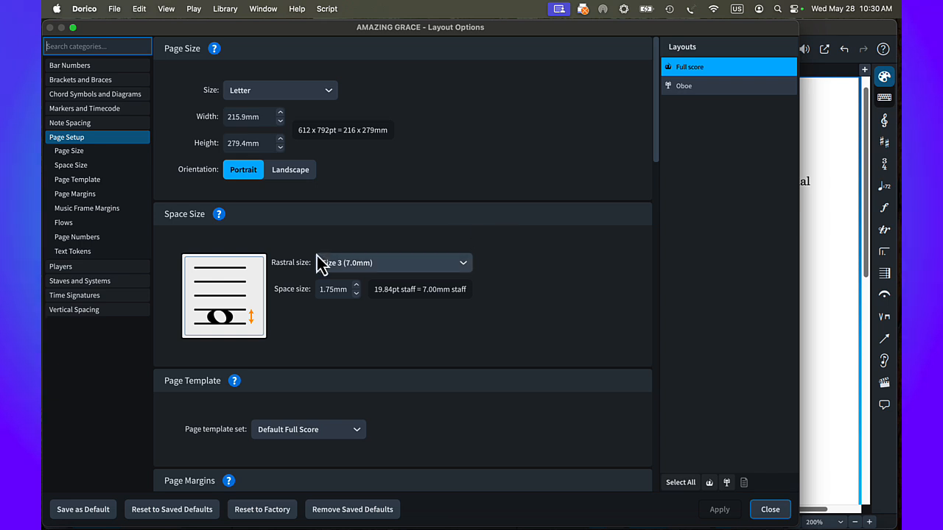
left_click(92, 224)
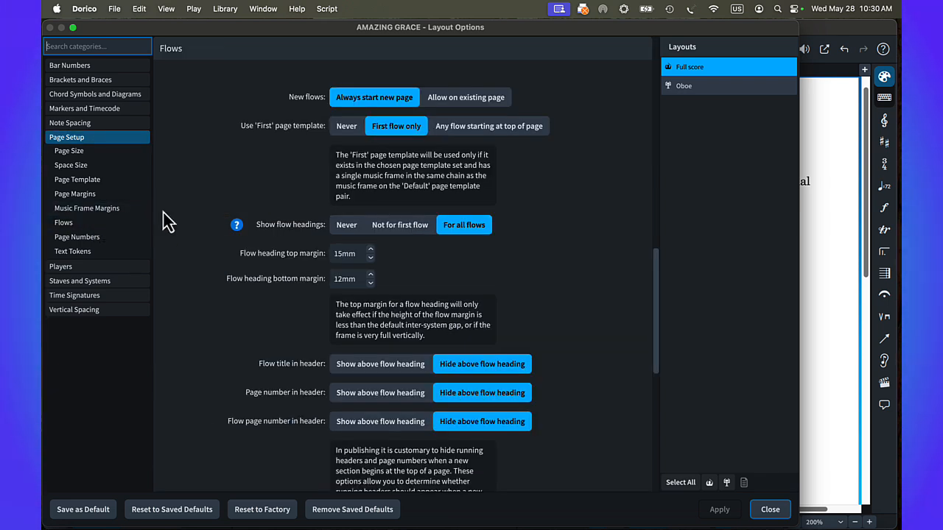
left_click(347, 227)
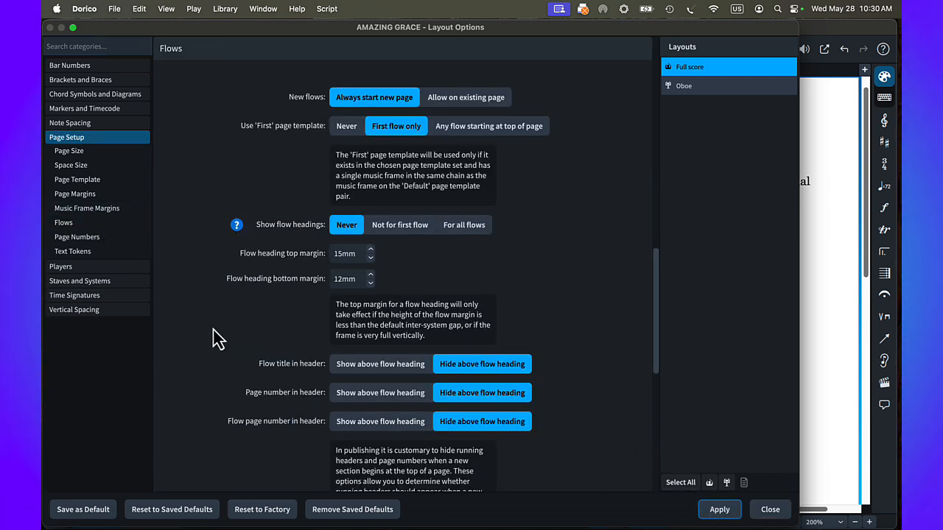
- Set the full score's staff labels to None on both the first and subsequent systems, and apply the layout options
left_click(72, 68)
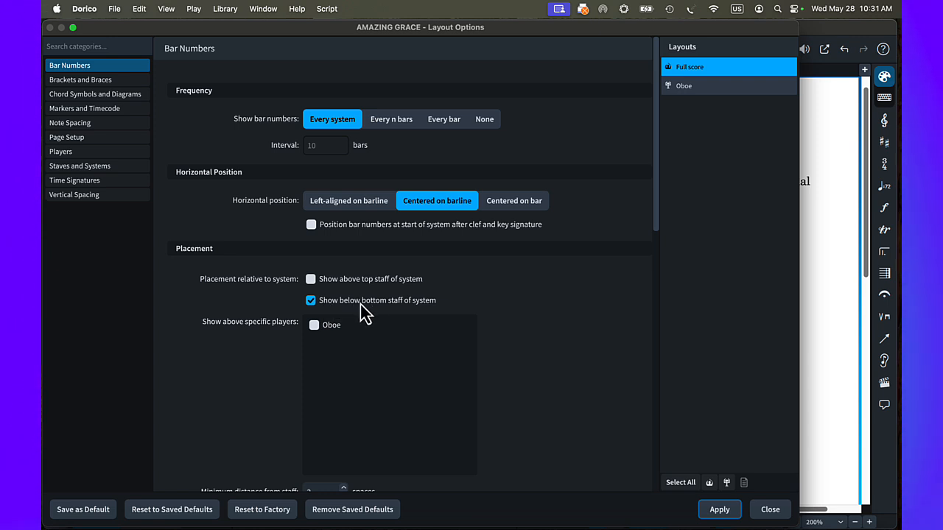
left_click(80, 167)
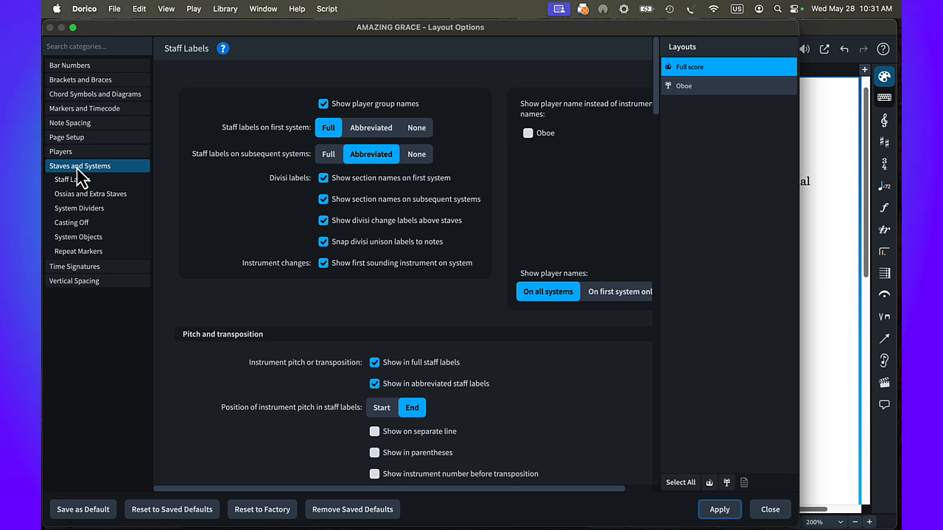
left_click(417, 129)
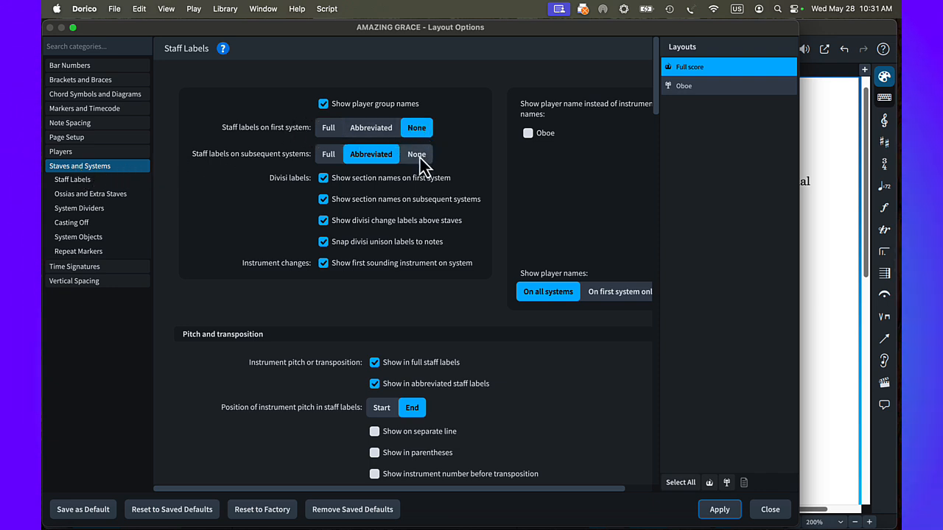
left_click(418, 156)
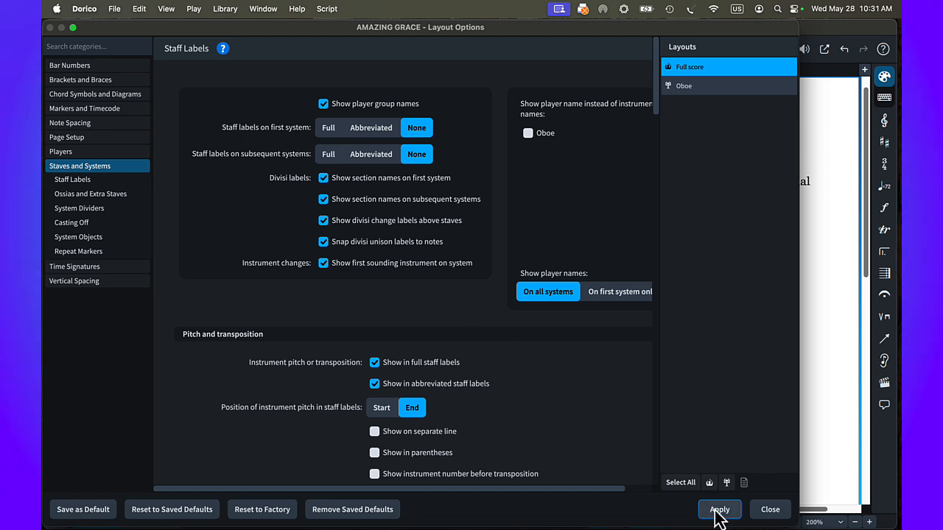
left_click(768, 510)
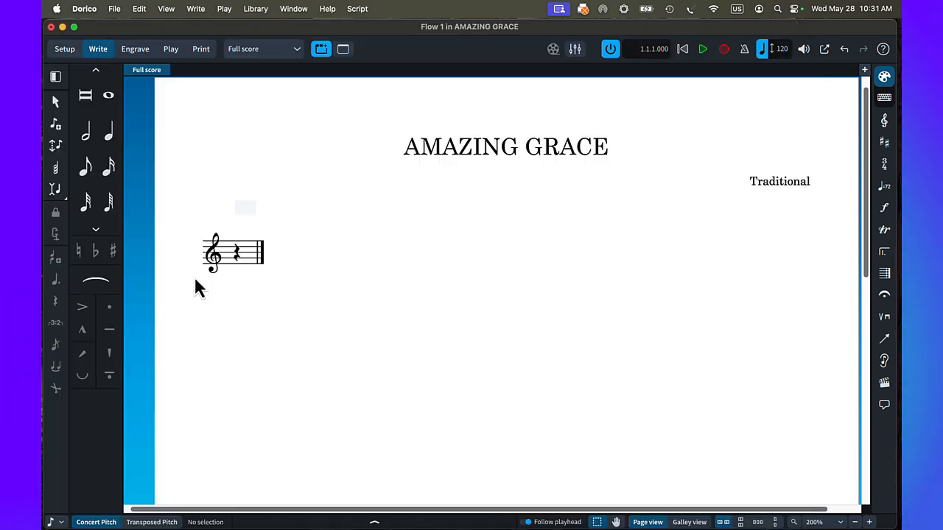
- Add a 3/4 time signature and an E flat major key signature at the start of bar 1
left_click(239, 258)
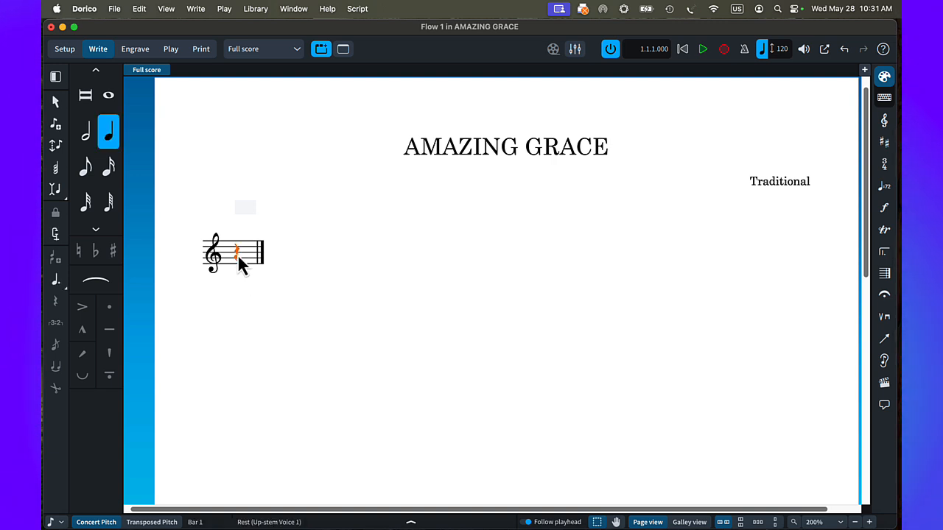
key("shift+m")
type("3/4")
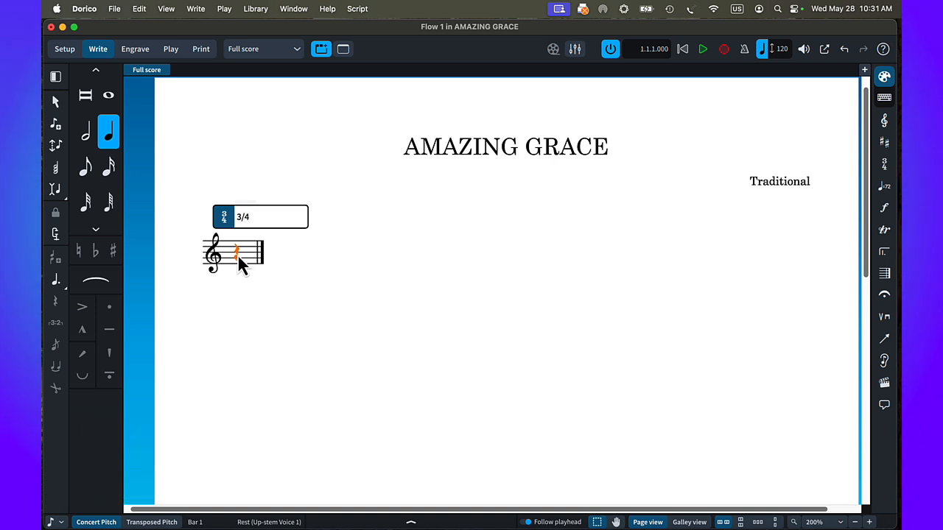
key("shift+k")
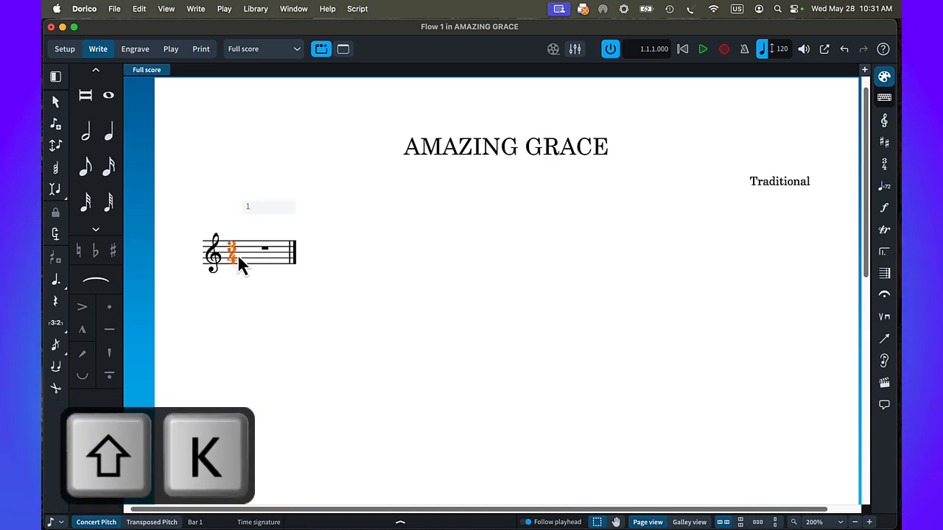
type("E")
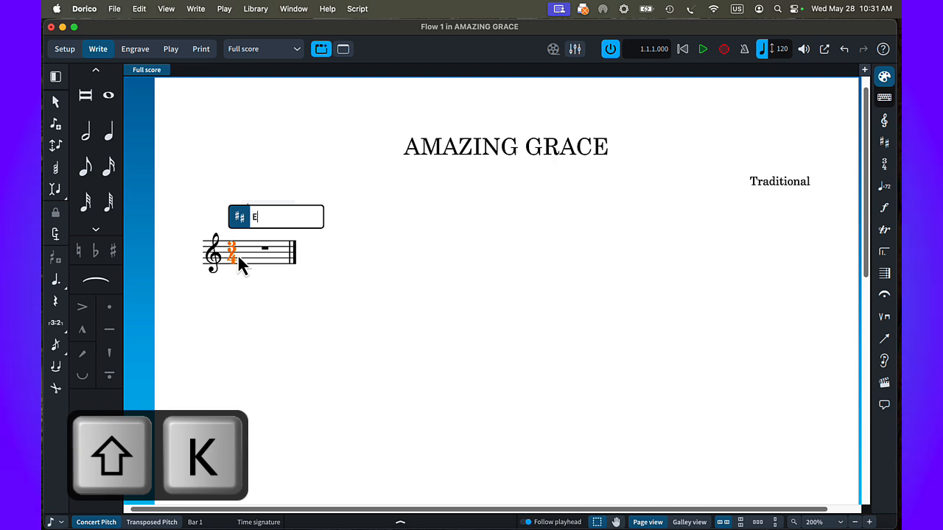
type("b")
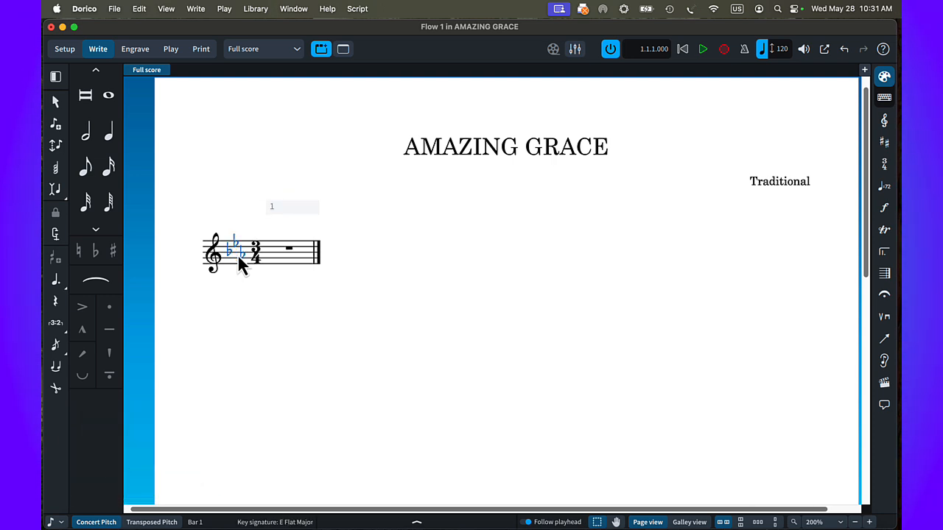
- Add 23 bars to the flow
key("shift+b")
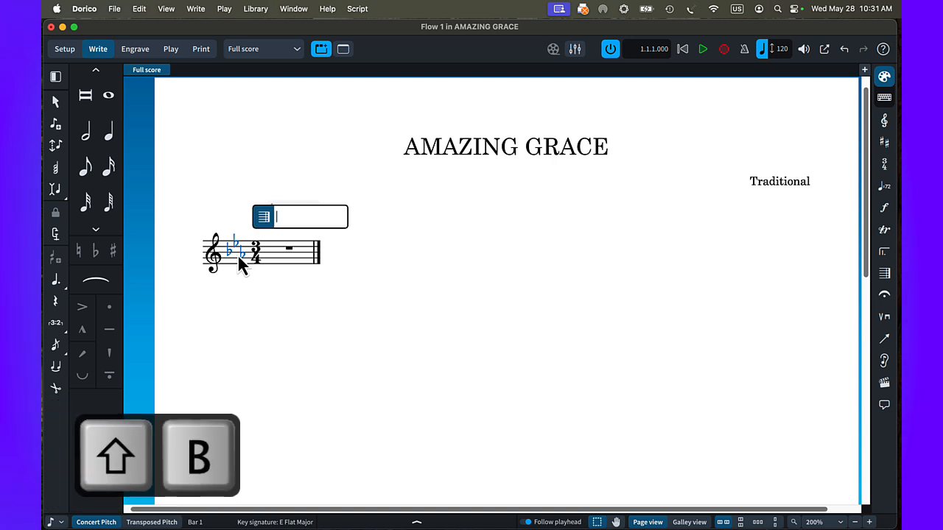
type("23")
key("Return")
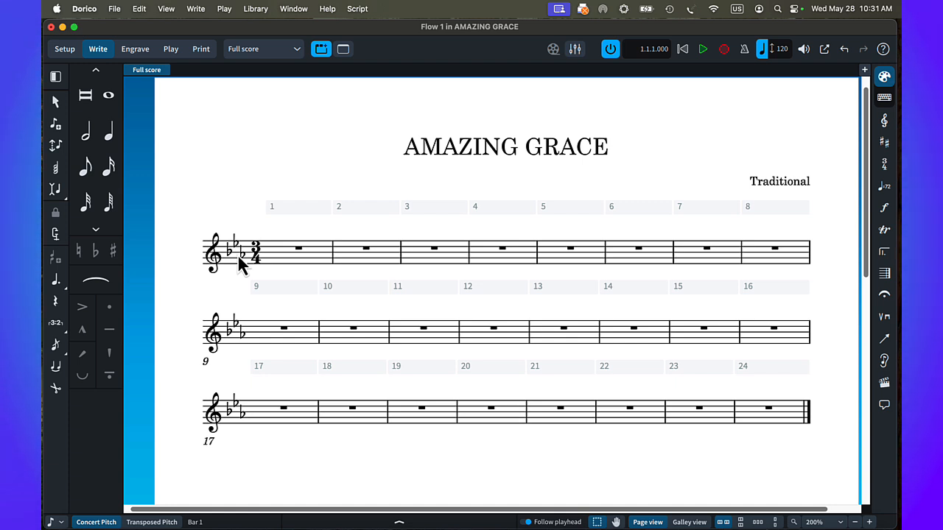
- Add the tempo marking "Moderate ballad" with a metronome mark of quarter note = 88 at bar 1
left_click(298, 249)
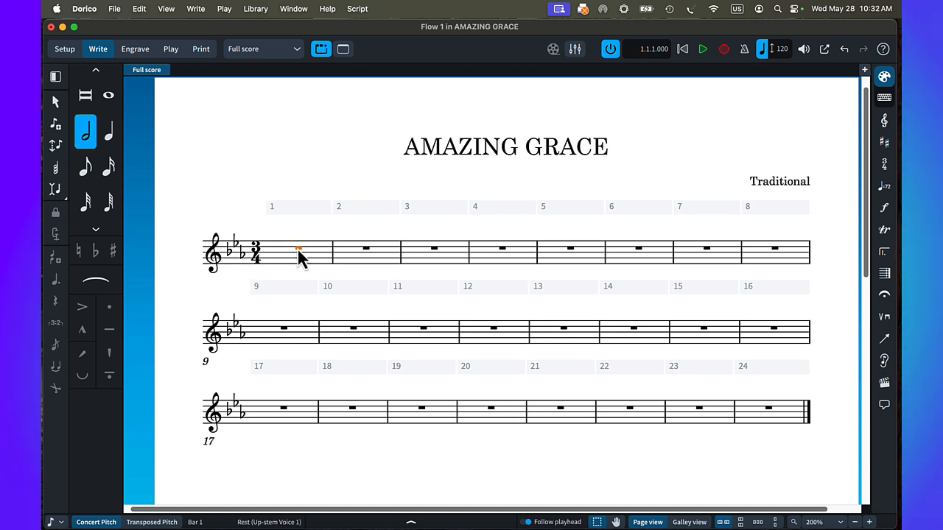
key("shift+t")
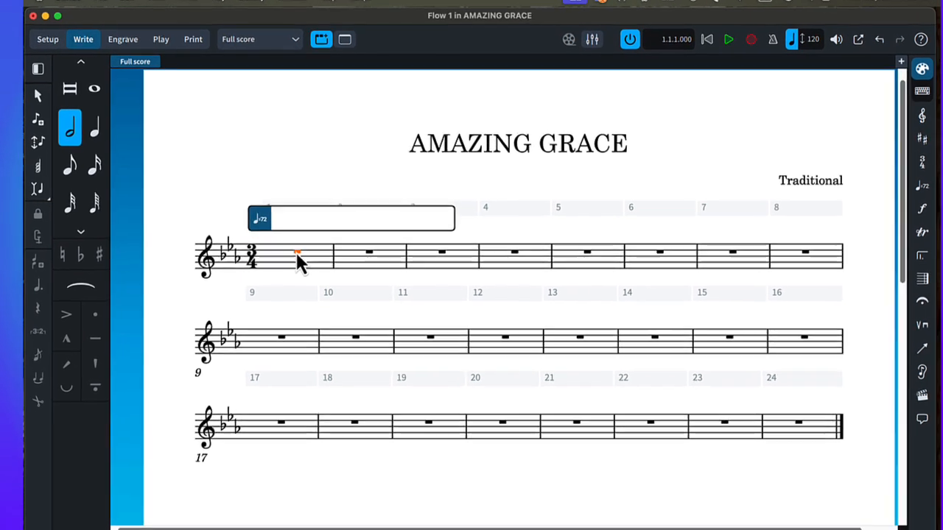
type("Moderate ballad (q=88")
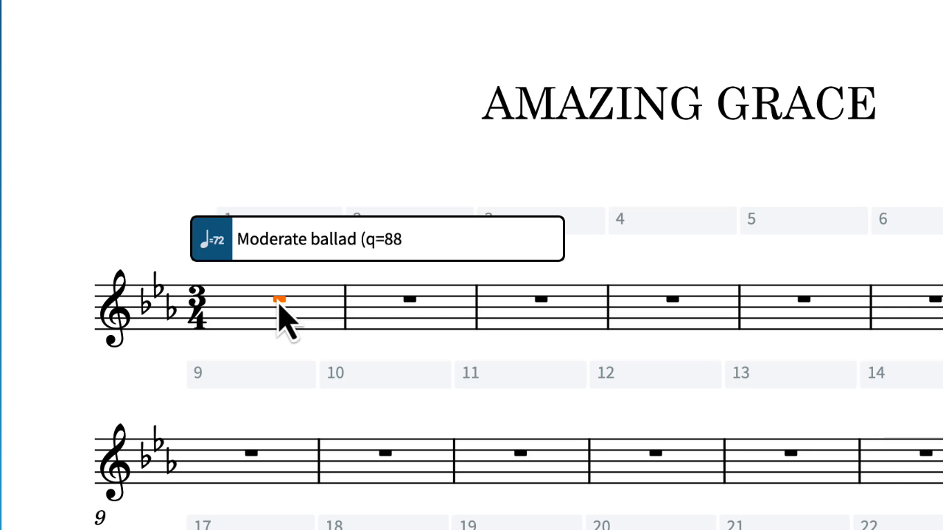
key("Return")
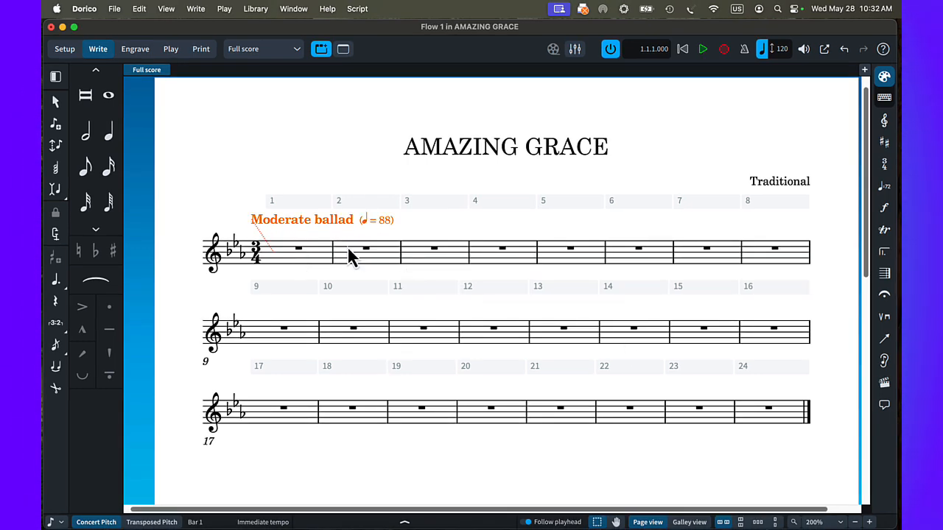
- Save the project to the Desktop as "Aura Lee SW"
key("super+s")
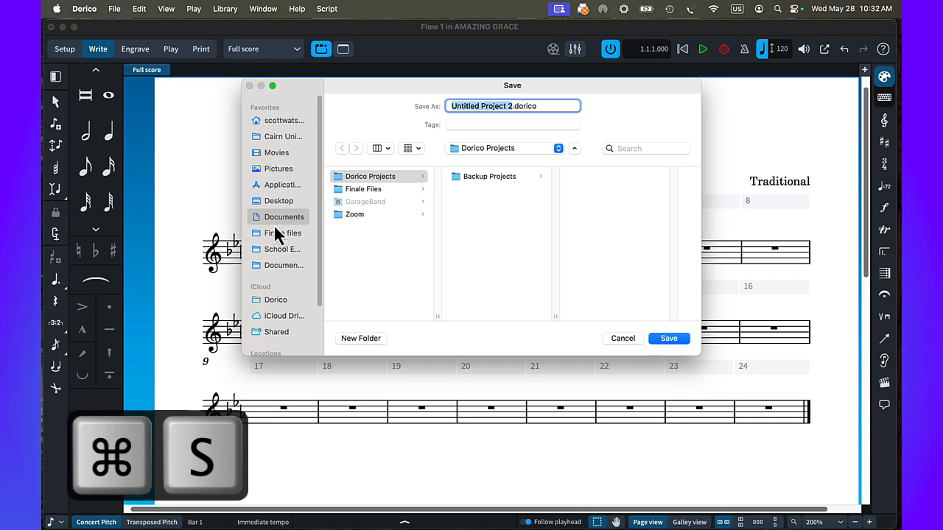
left_click(275, 201)
type("Aur")
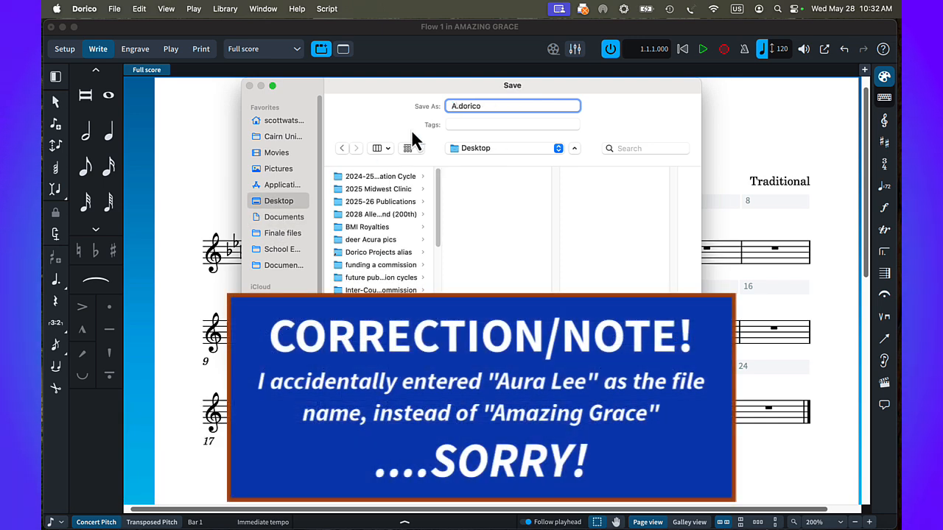
type("a Lee SW")
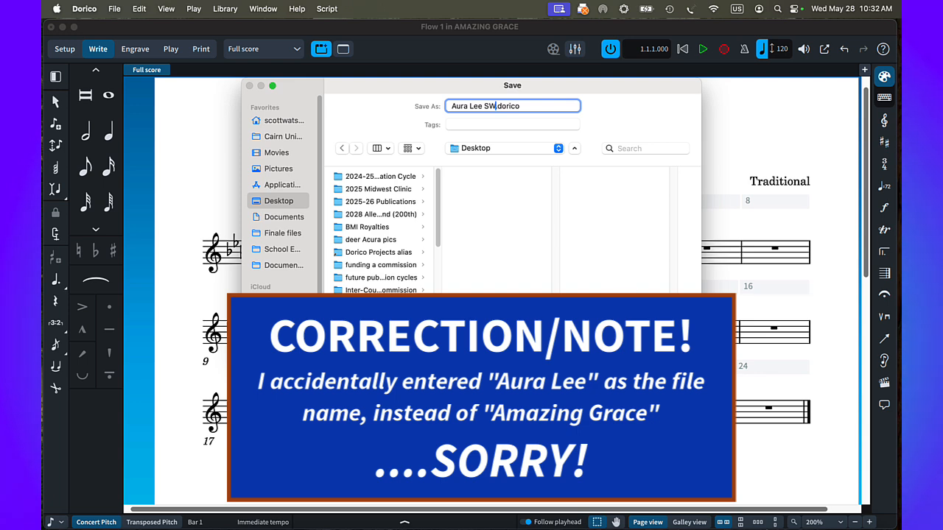
key("Return")
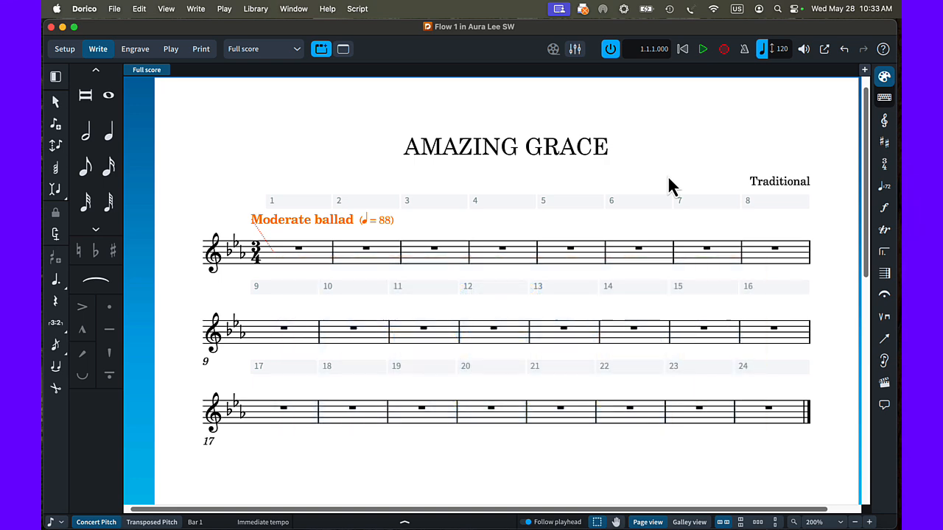
- Switch to Engrave mode with frame editing active, and hide the Pages and Page Templates panel
left_click(137, 54)
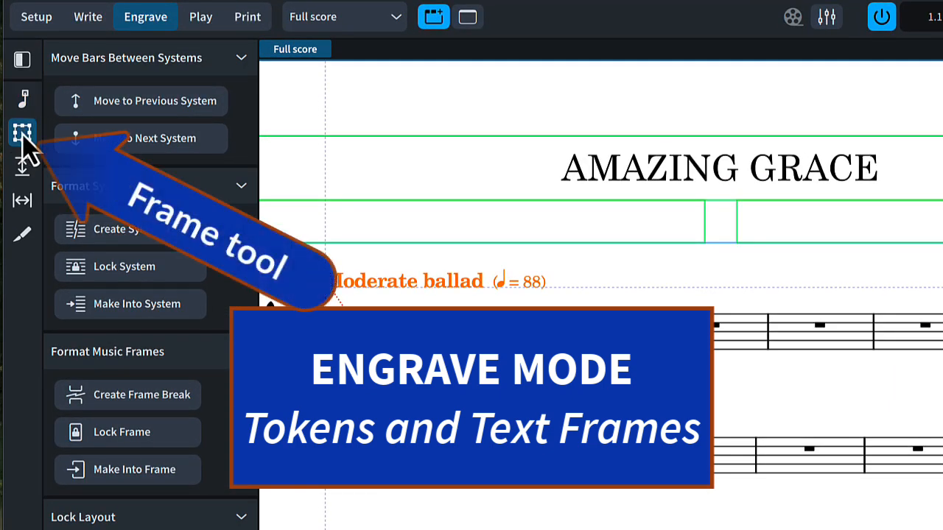
left_click(55, 126)
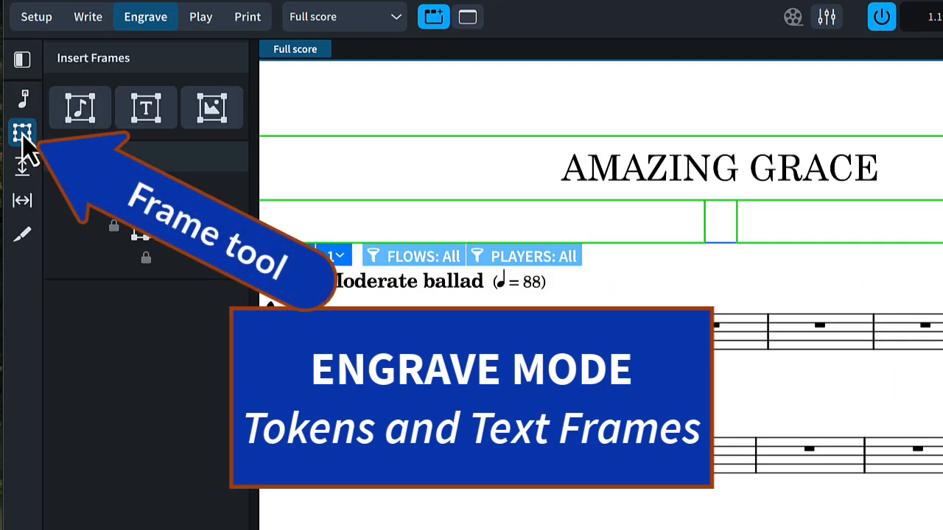
left_click(142, 114)
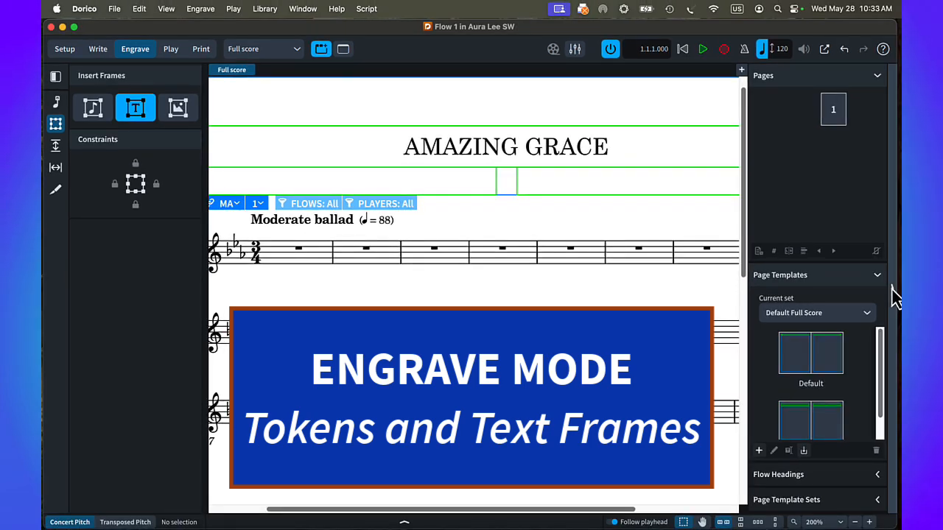
left_click(893, 295)
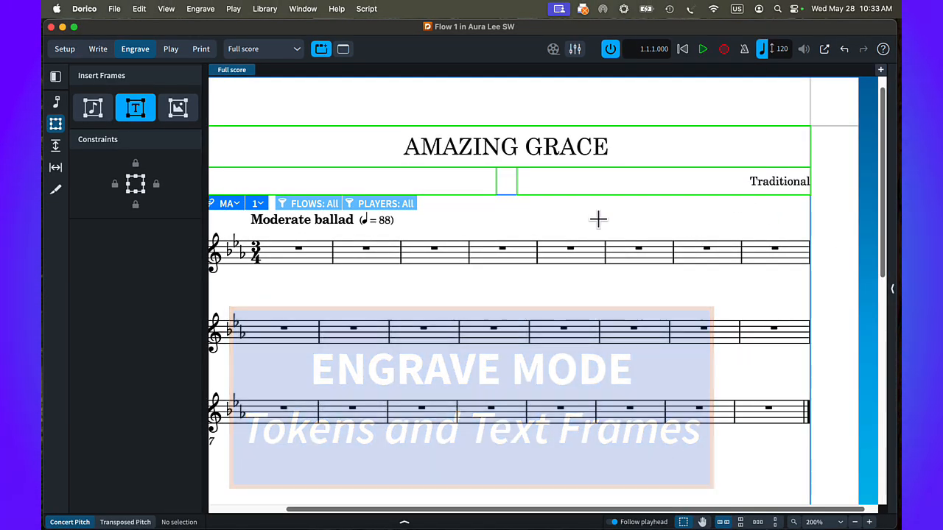
key("super+minus")
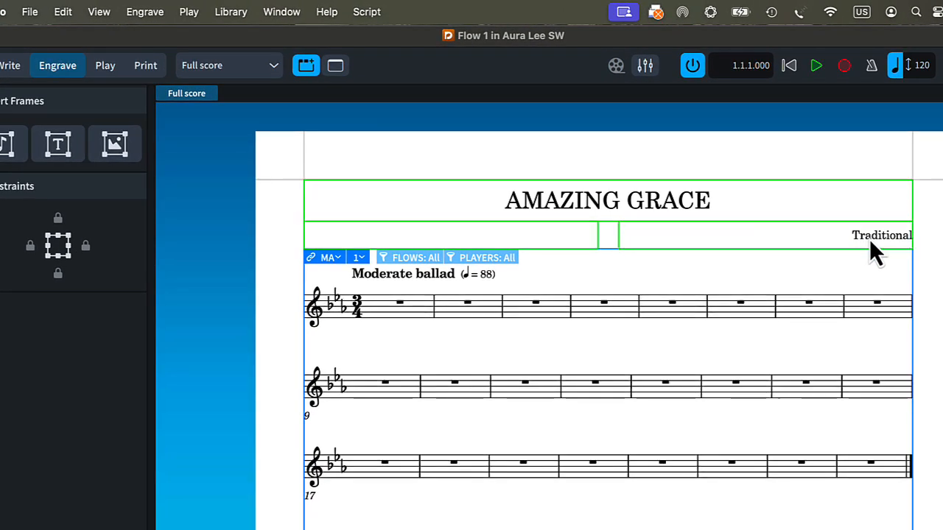
- Examine the composer text frame beneath the title and the token that supplies its text
left_click(807, 247)
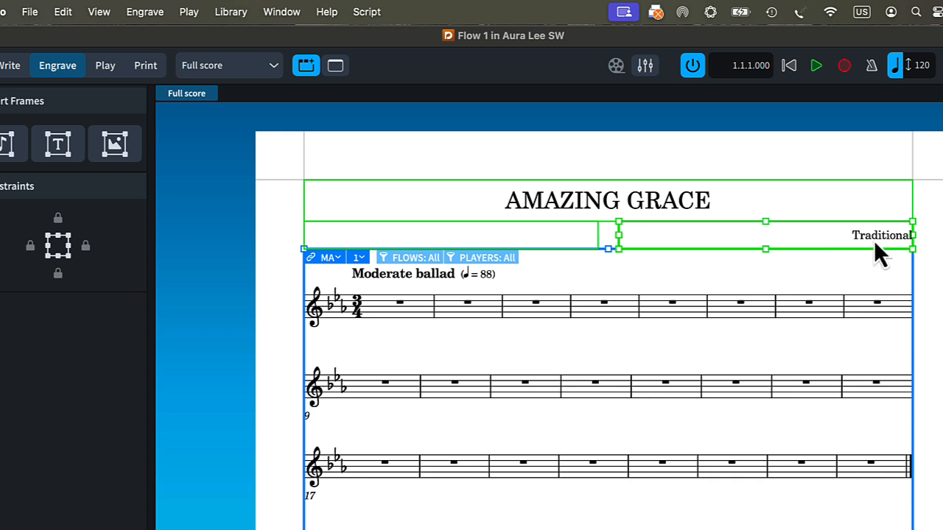
left_click_drag(646, 246, 775, 287)
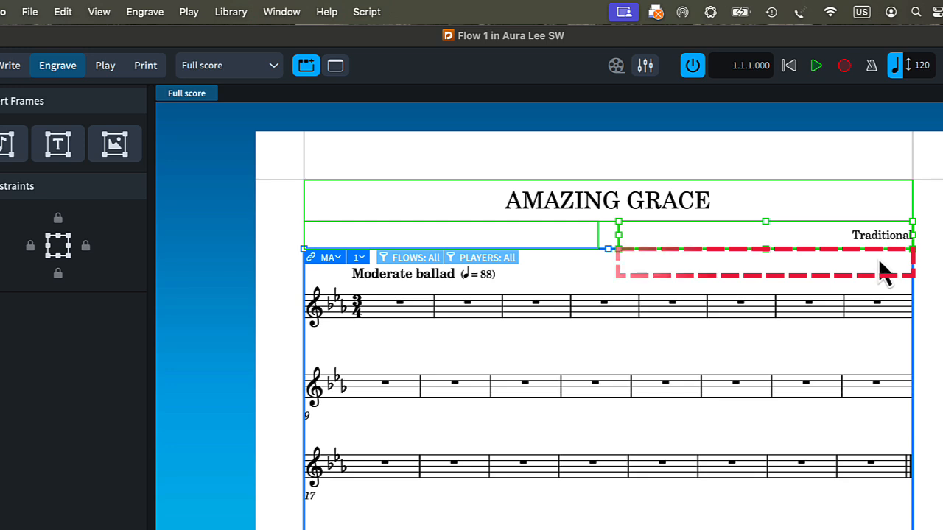
left_click_drag(884, 272, 860, 251)
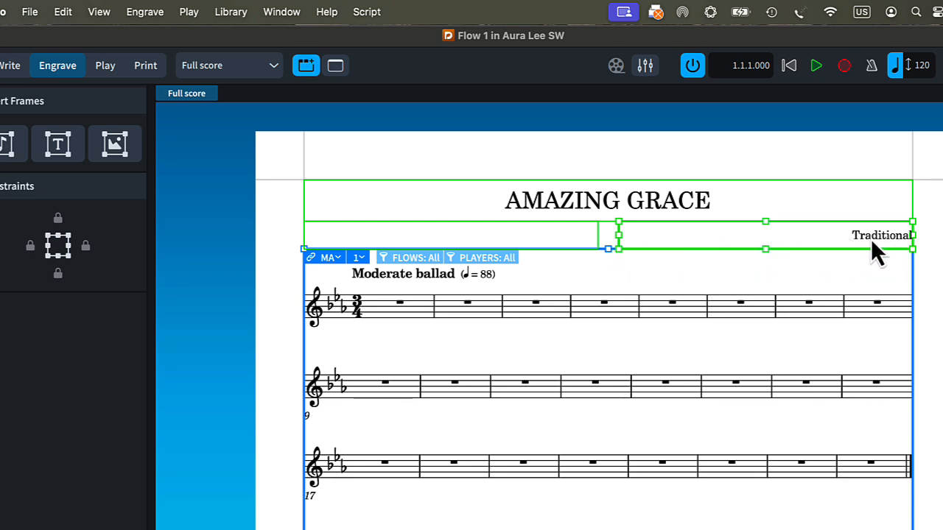
double_click(864, 239)
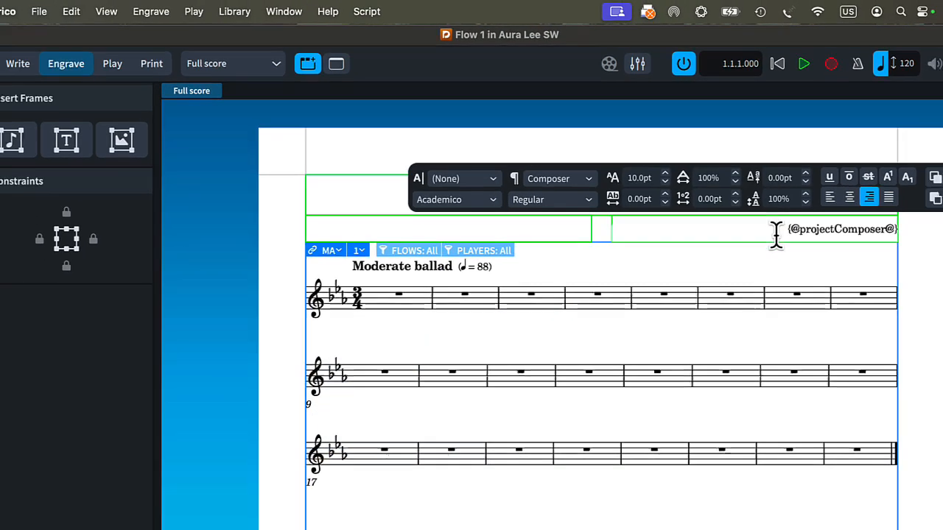
key("super+a")
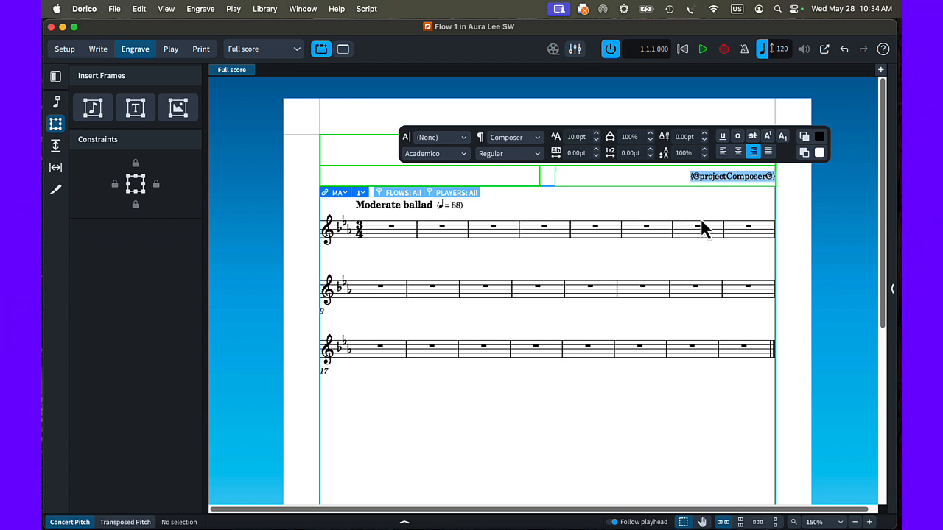
key("Escape")
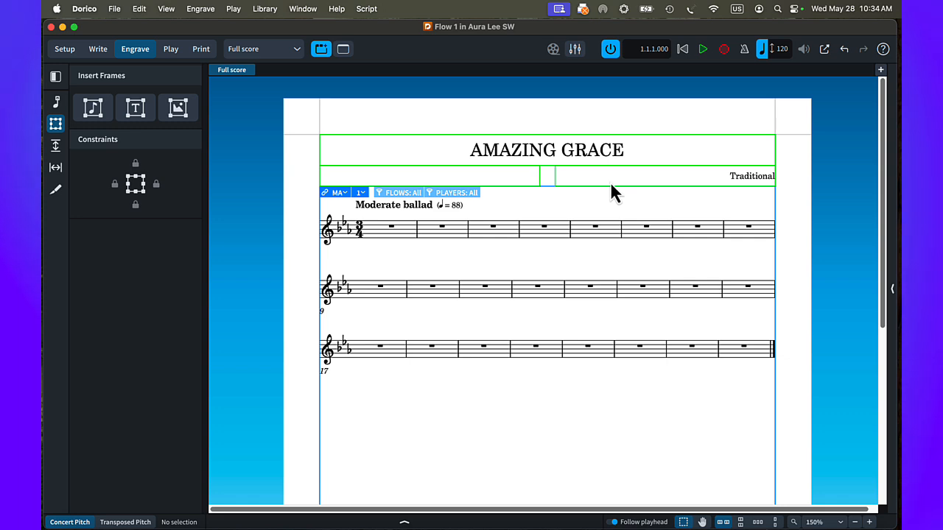
left_click(135, 115)
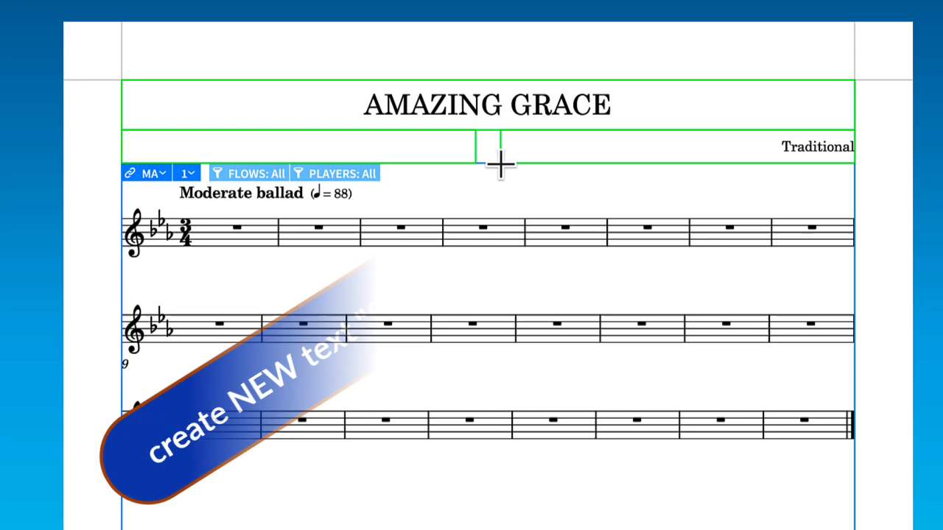
left_click_drag(555, 187, 877, 193)
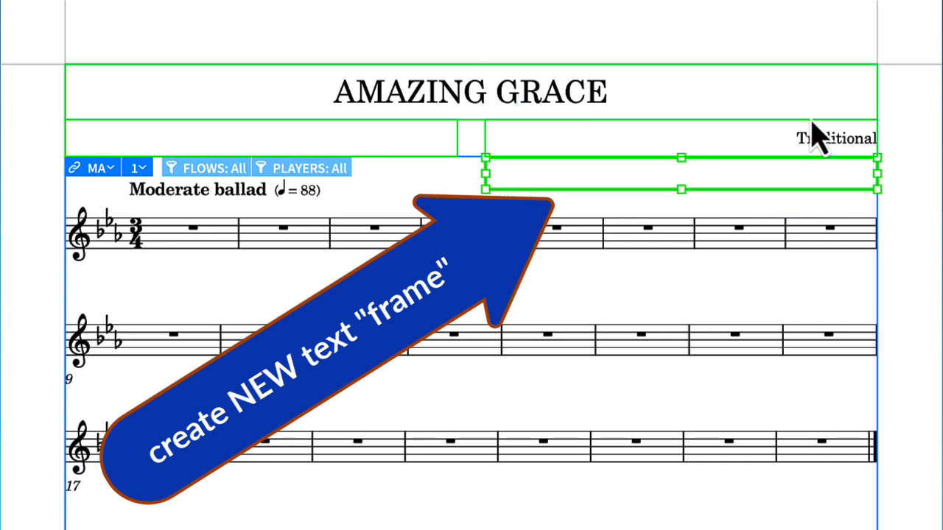
double_click(698, 139)
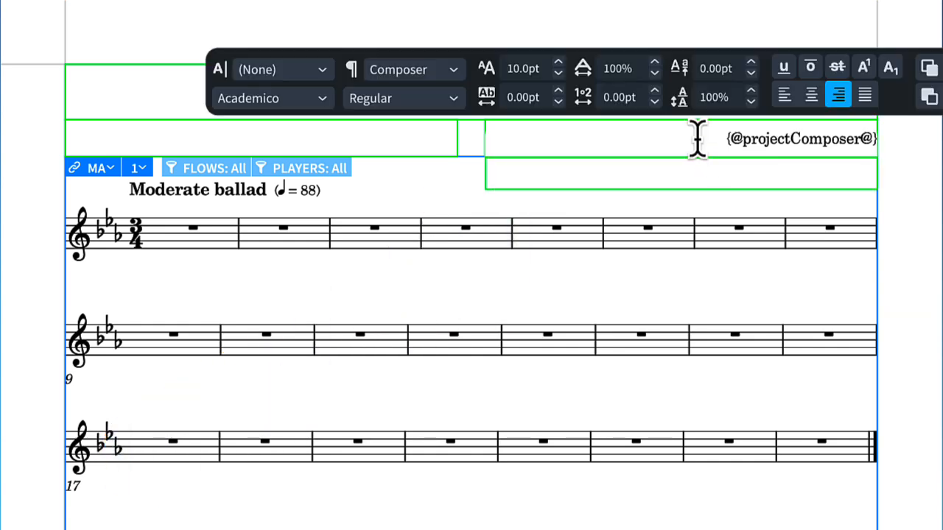
left_click_drag(698, 139, 860, 138)
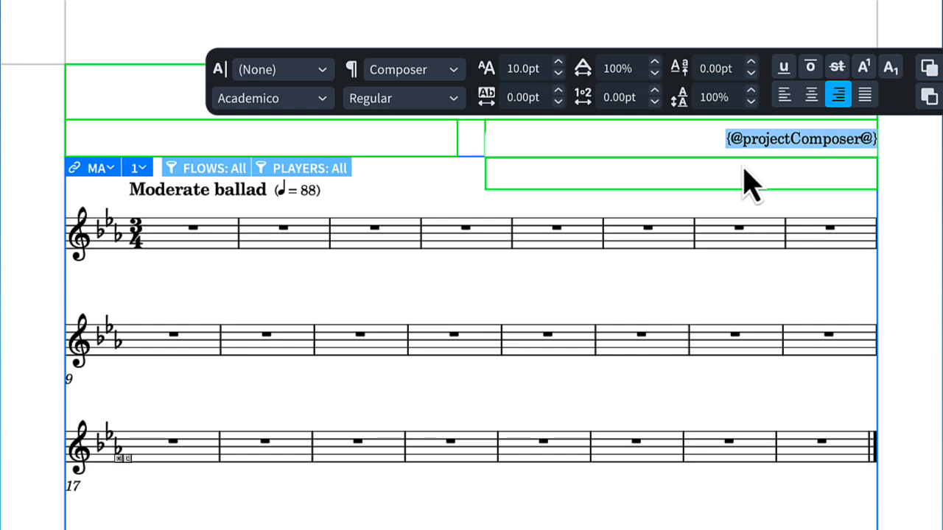
key("super+c")
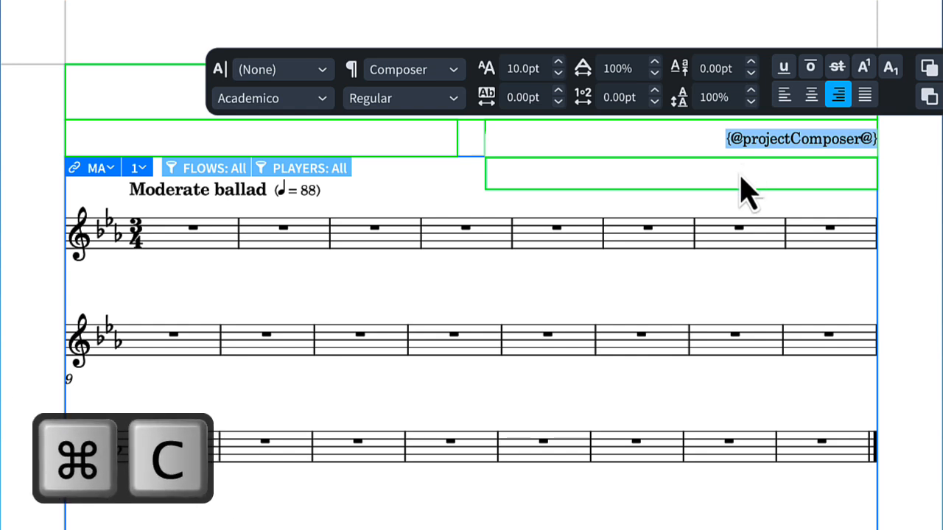
double_click(739, 173)
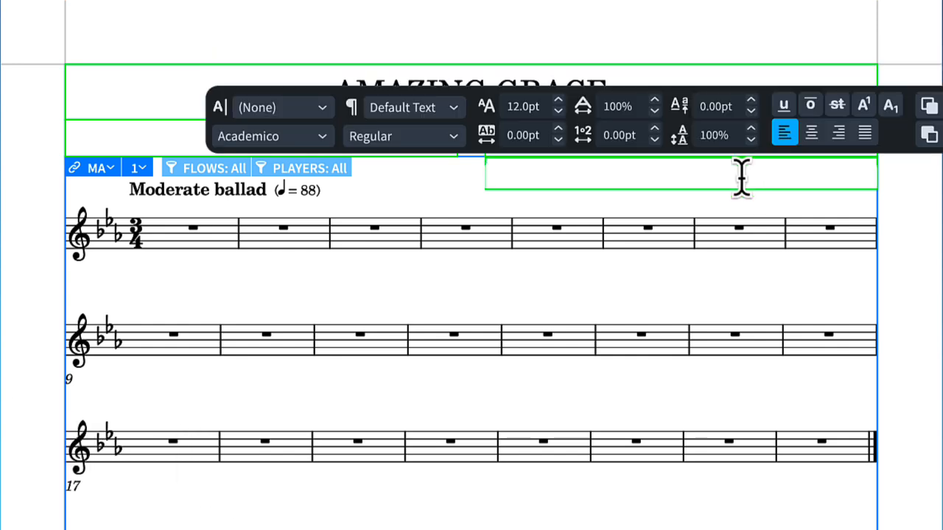
key("super+v")
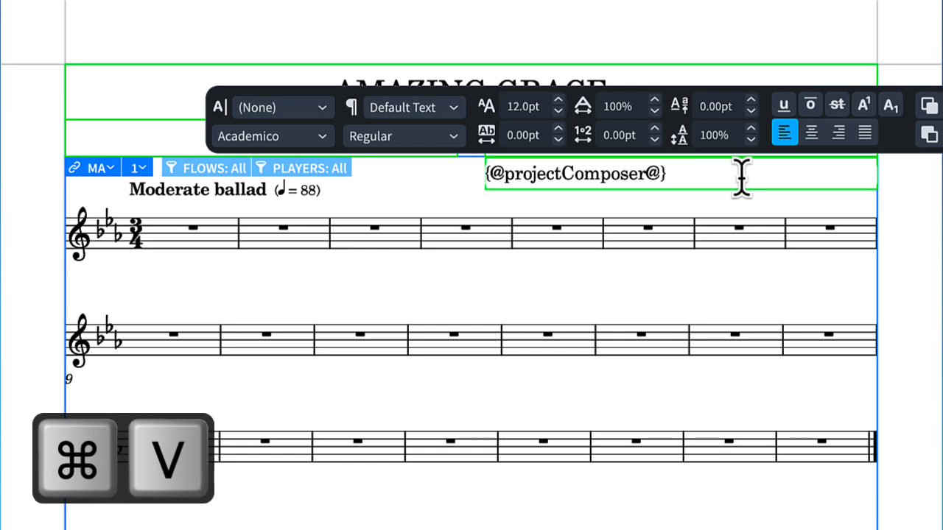
- Right-align the text in the new frame and apply the Composer paragraph style to it
left_click(838, 132)
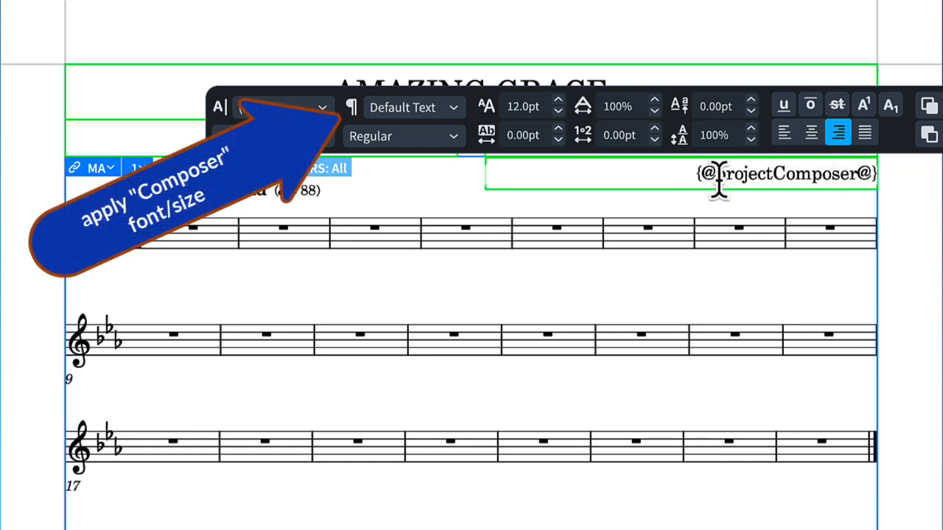
left_click(398, 109)
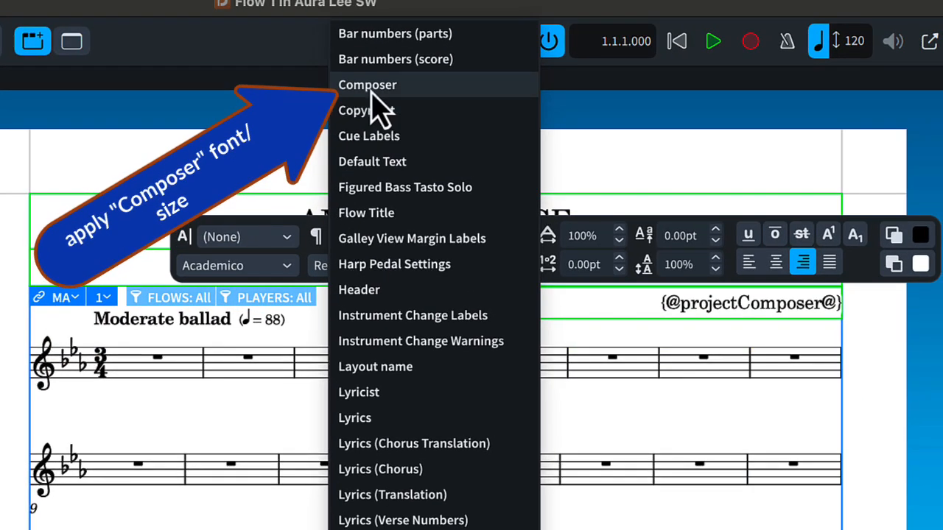
left_click(372, 94)
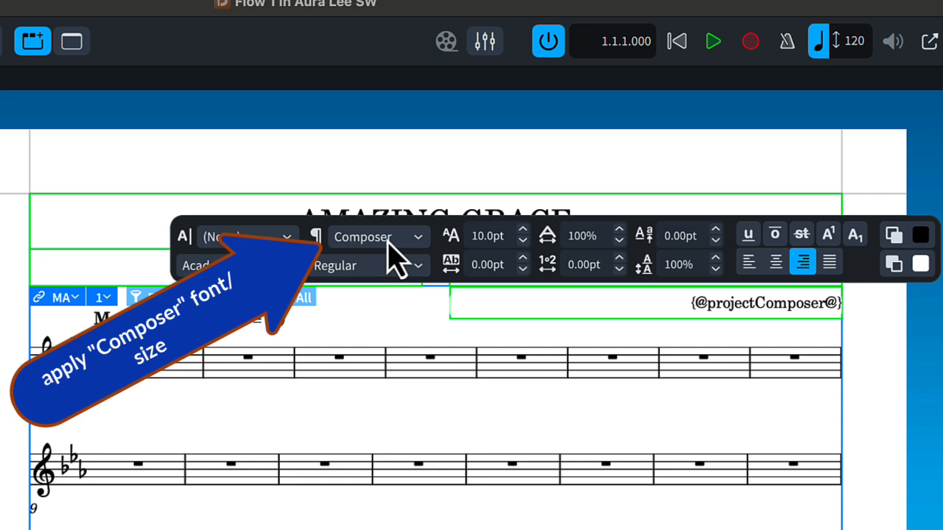
key("Escape")
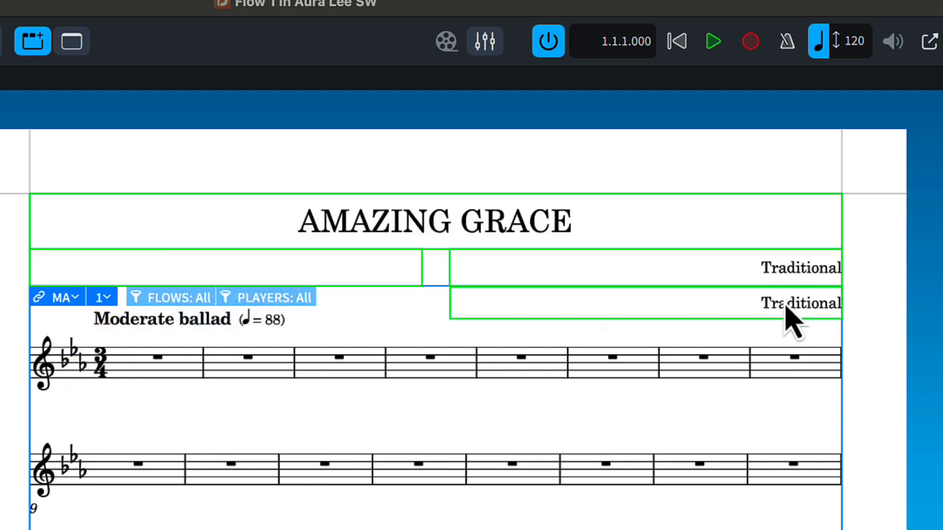
double_click(786, 308)
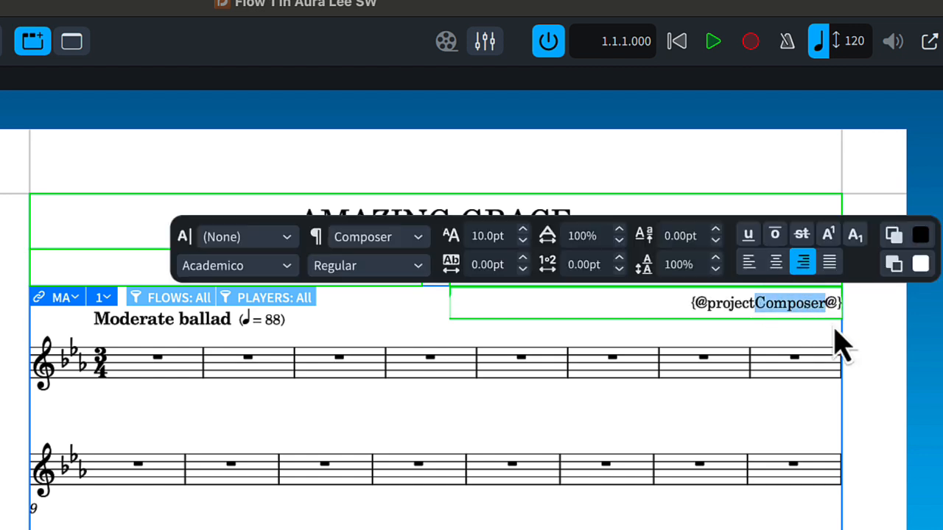
type("Arrang")
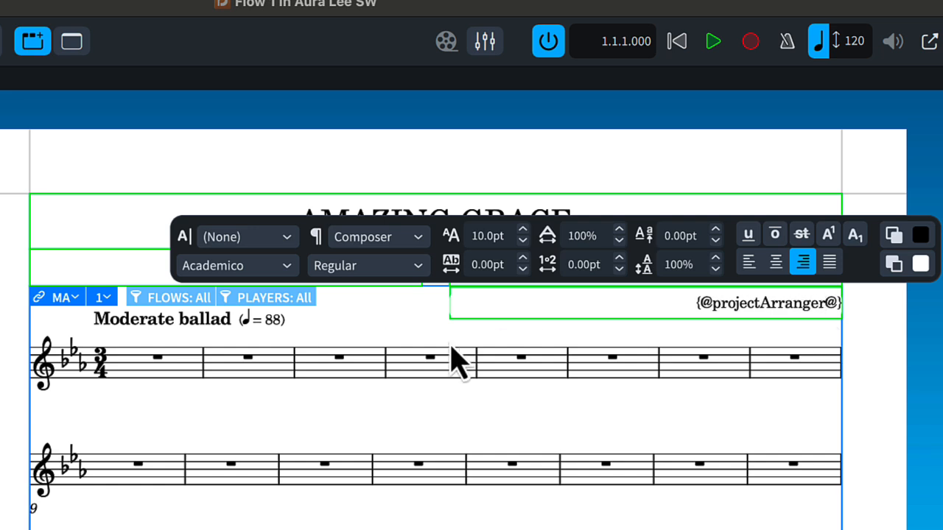
key("Escape")
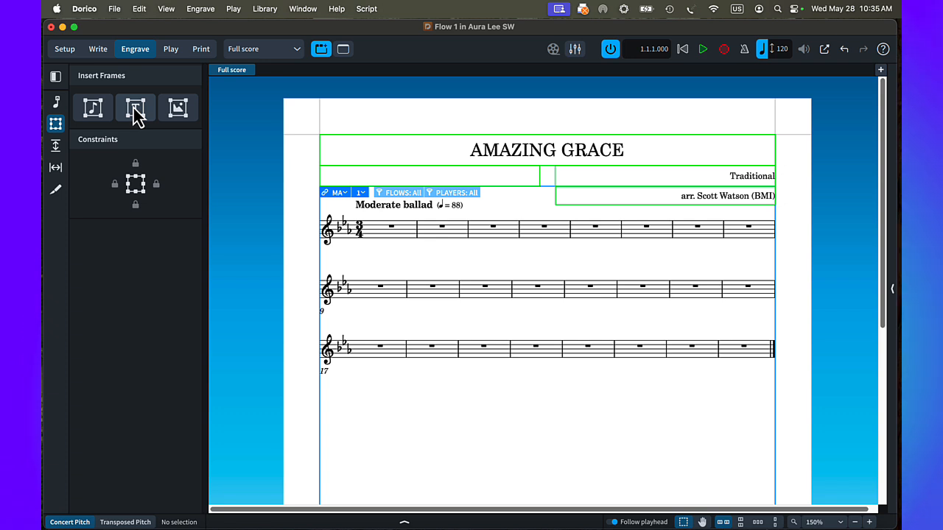
- Reopen the arranger text frame and review its token and its Composer paragraph style
double_click(745, 198)
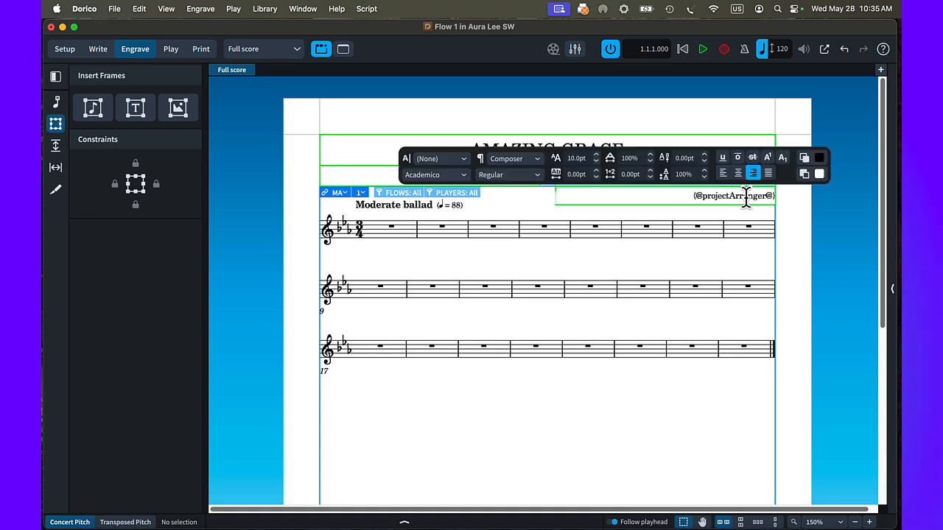
left_click(506, 161)
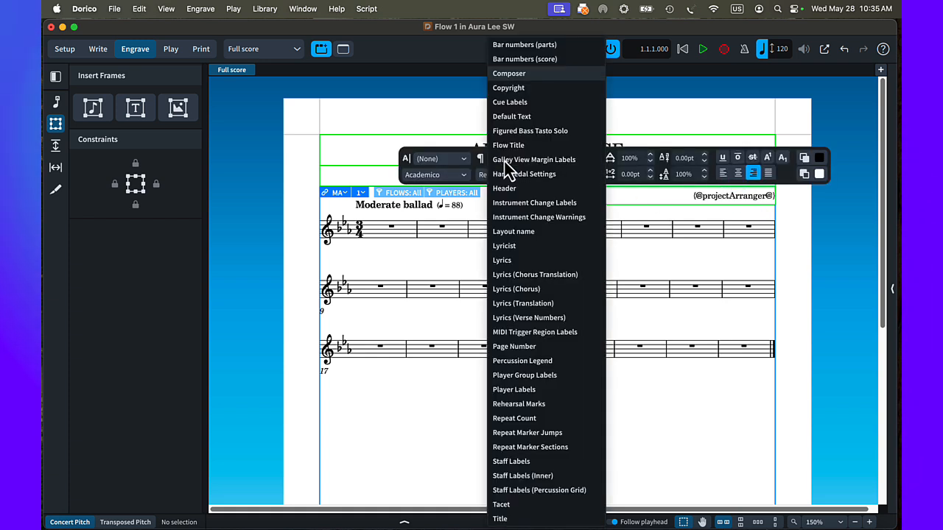
left_click(510, 76)
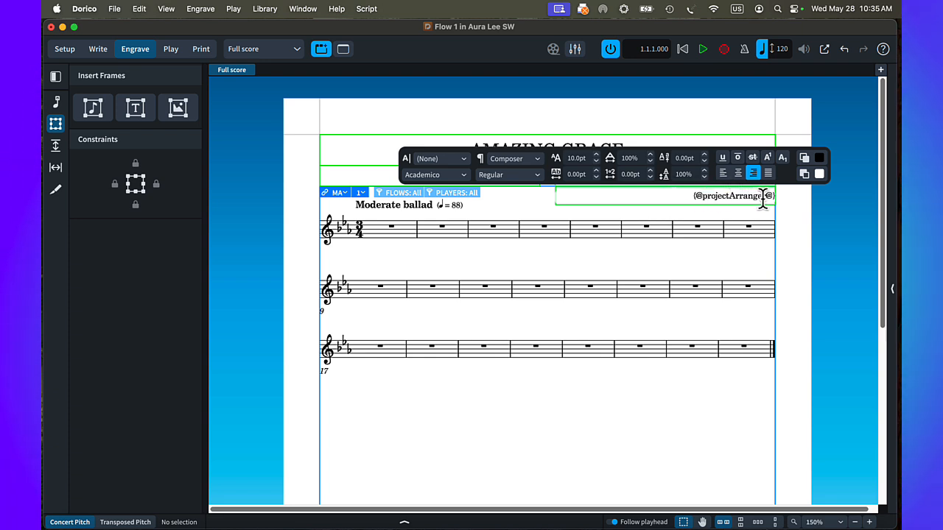
key("Escape")
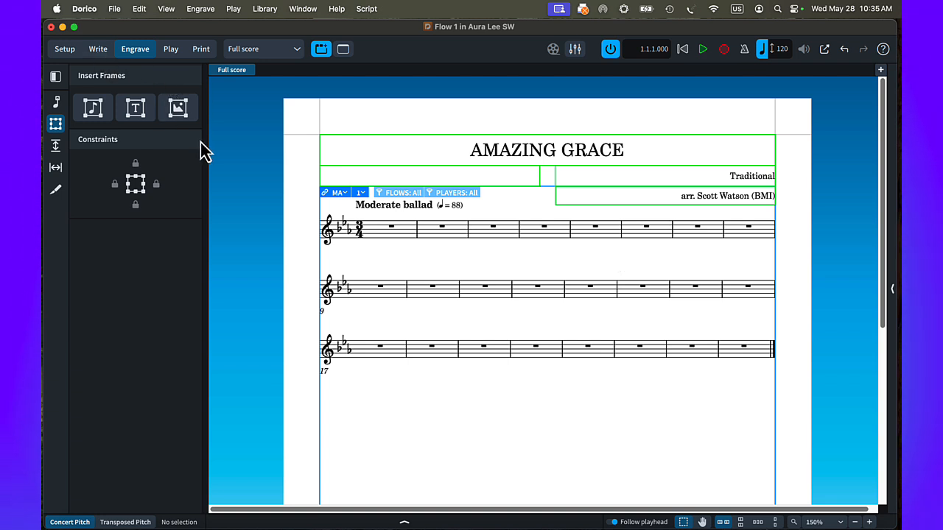
- Check the placement of the arranger credit in Write mode, and return to Engrave mode
key("super+2")
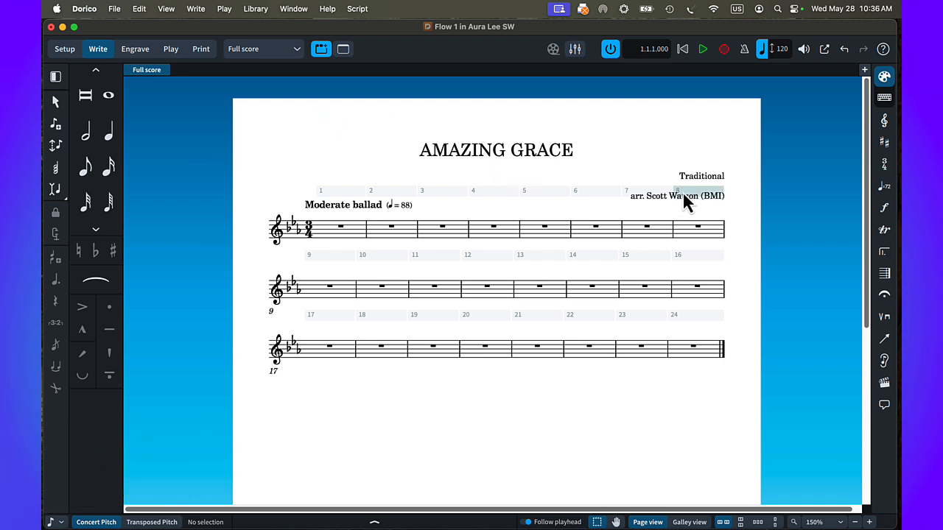
key("super+3")
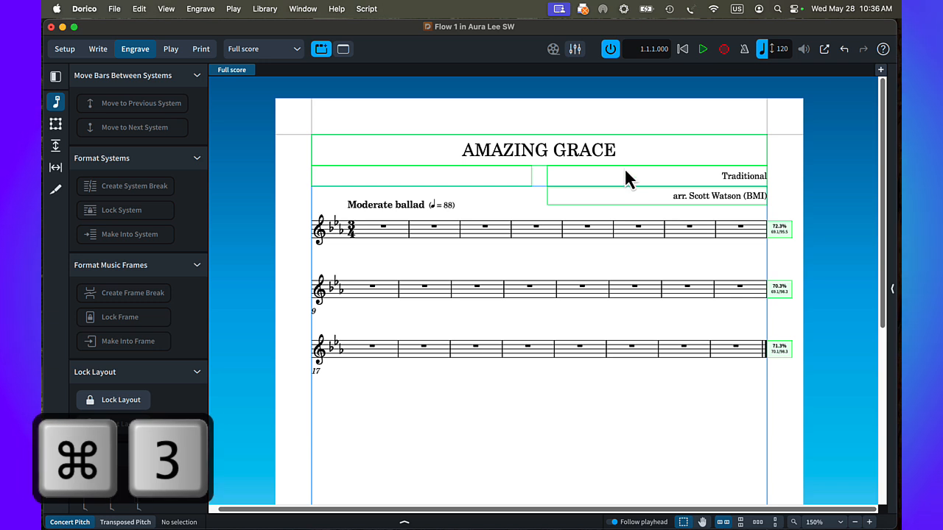
double_click(624, 165)
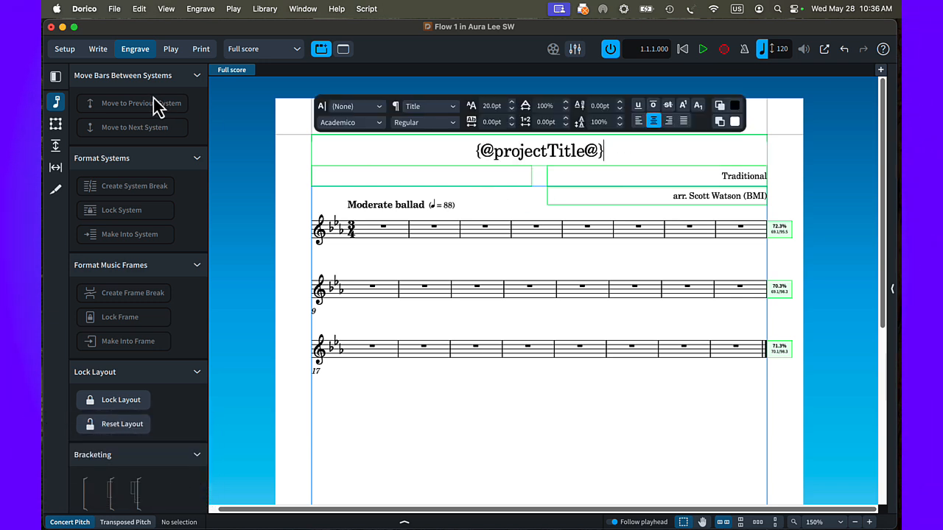
- Move the arranger text frame up slightly so that its credit sits closer to the composer line
left_click(55, 123)
left_click(557, 185)
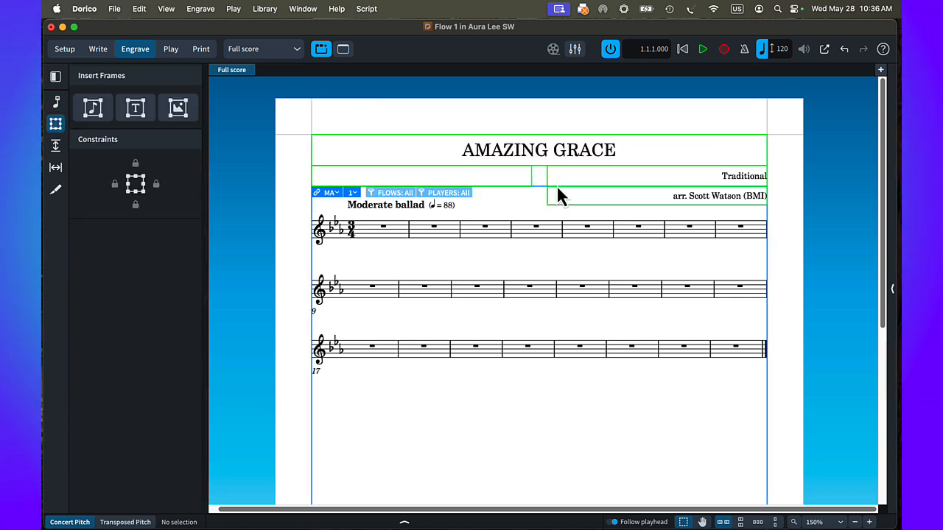
left_click_drag(556, 185, 657, 199)
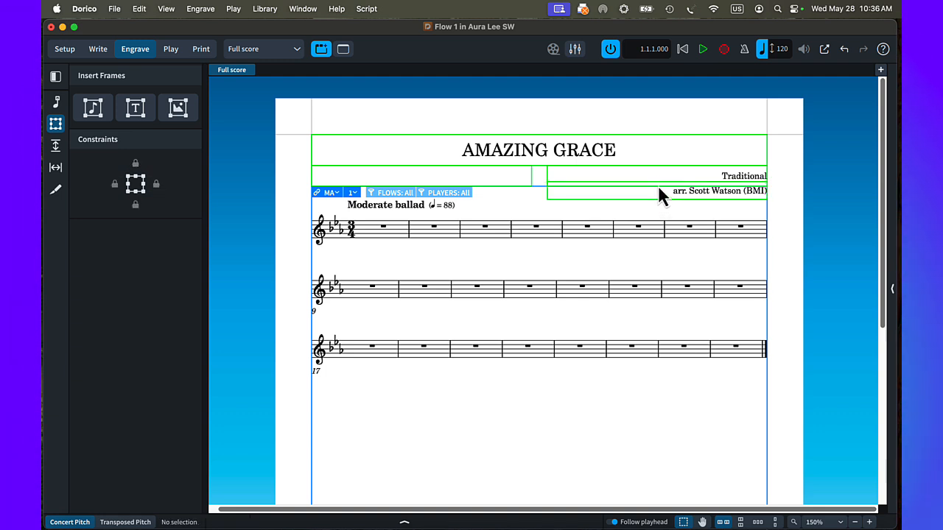
left_click_drag(657, 184, 655, 180)
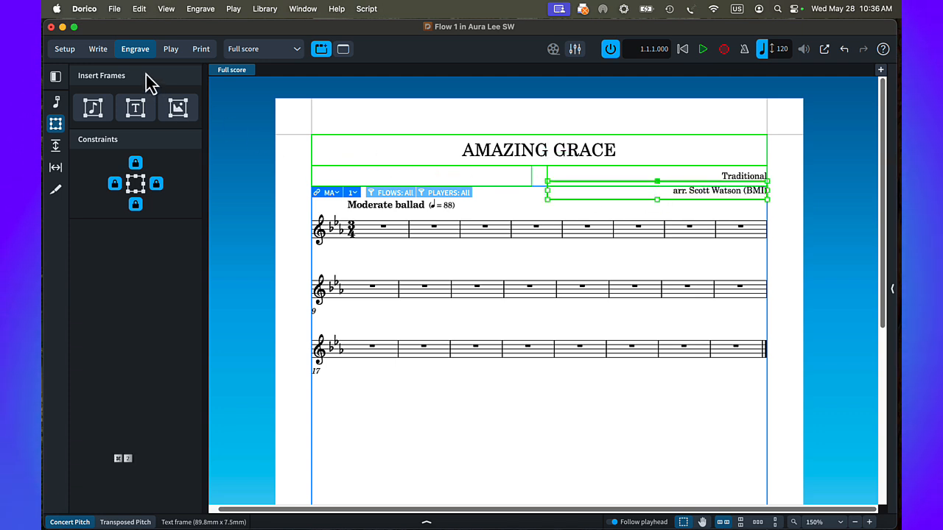
- Shorten the composer credit's text frame from its lower edge so it ends at the arranger frame's upper edge
key("super+2")
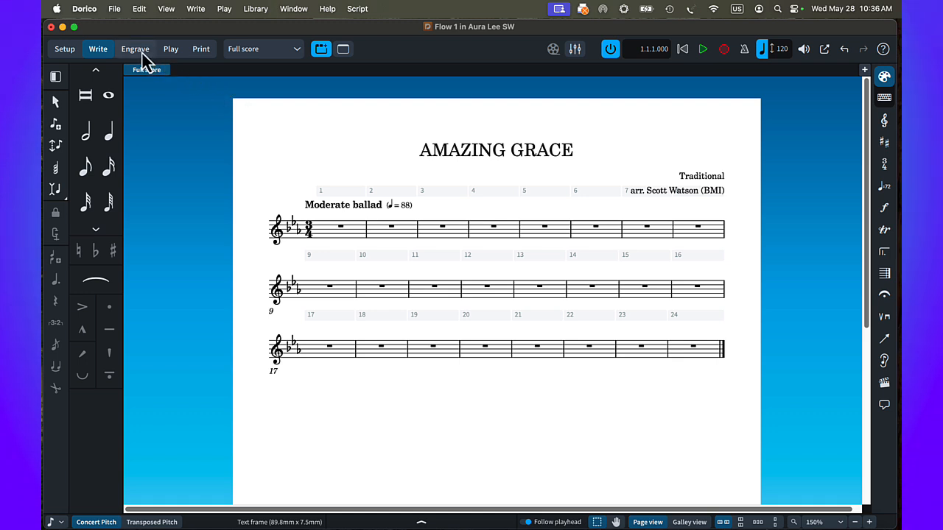
key("super+3")
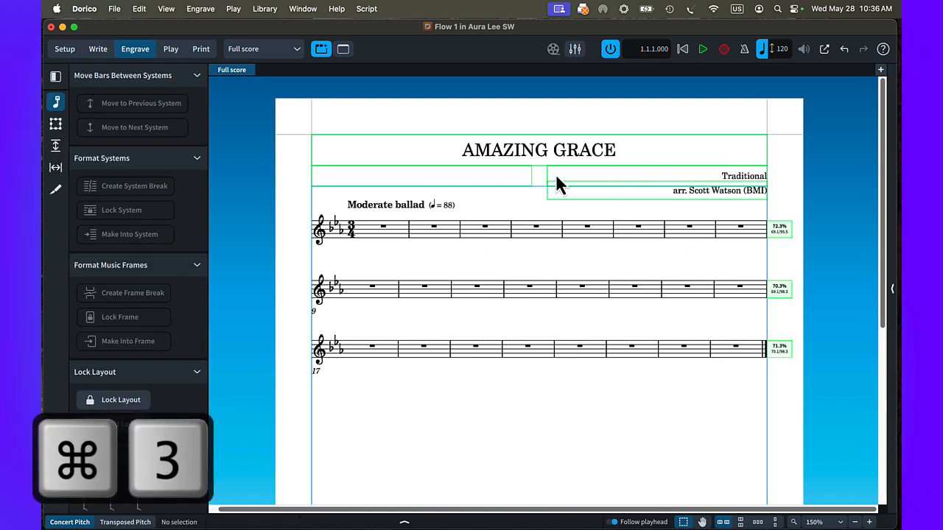
left_click(55, 126)
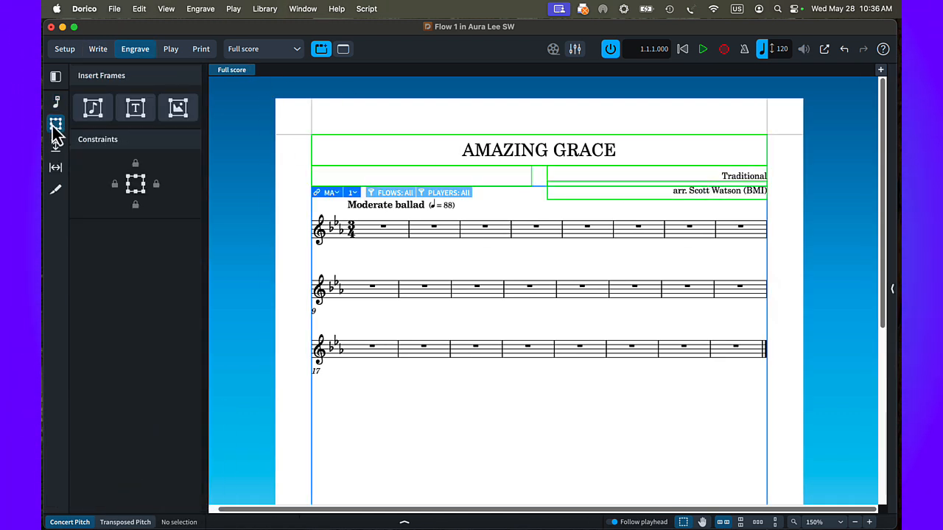
left_click(548, 177)
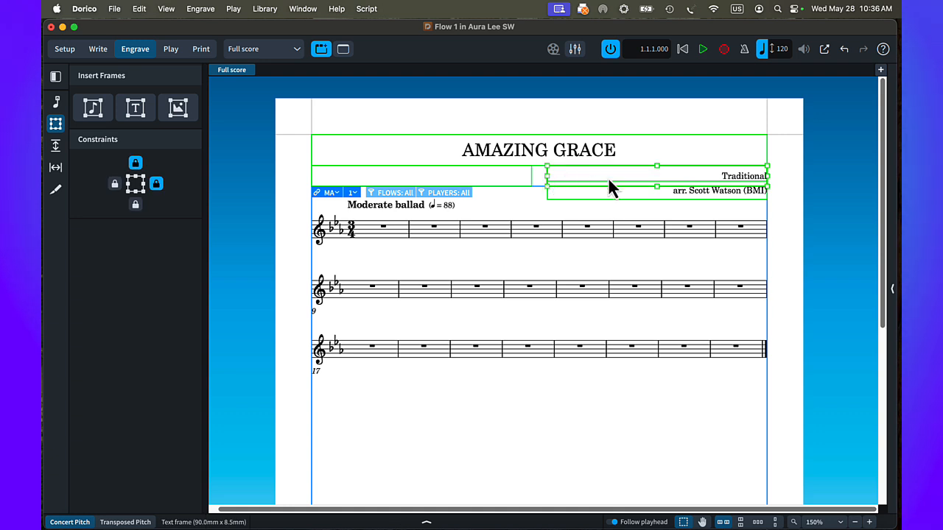
left_click_drag(657, 187, 657, 181)
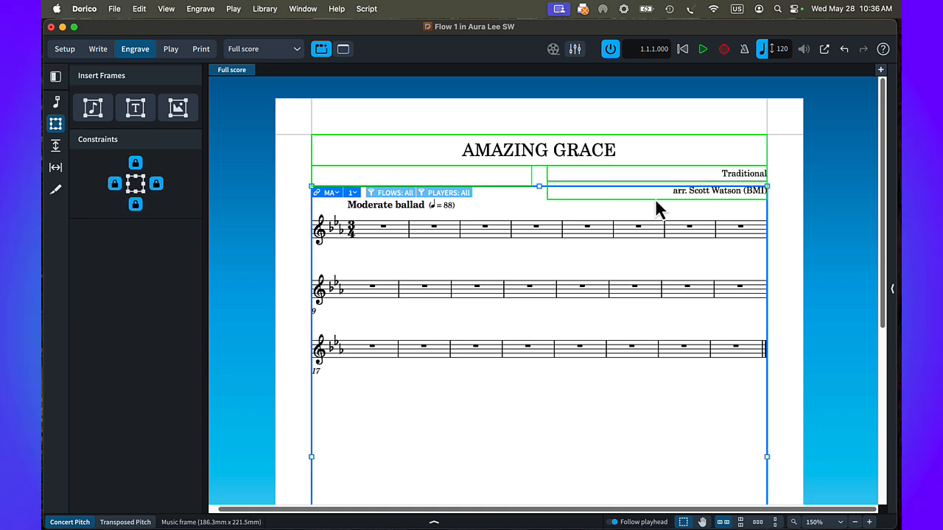
- Reduce the arranger text frame's height to about 5.9 mm, return to Write mode and save the project
left_click(655, 197)
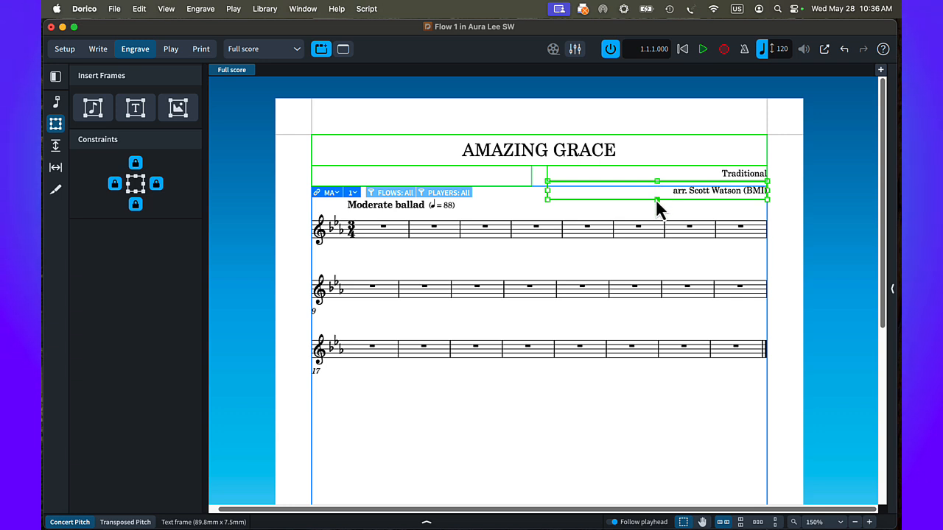
left_click_drag(656, 198, 655, 196)
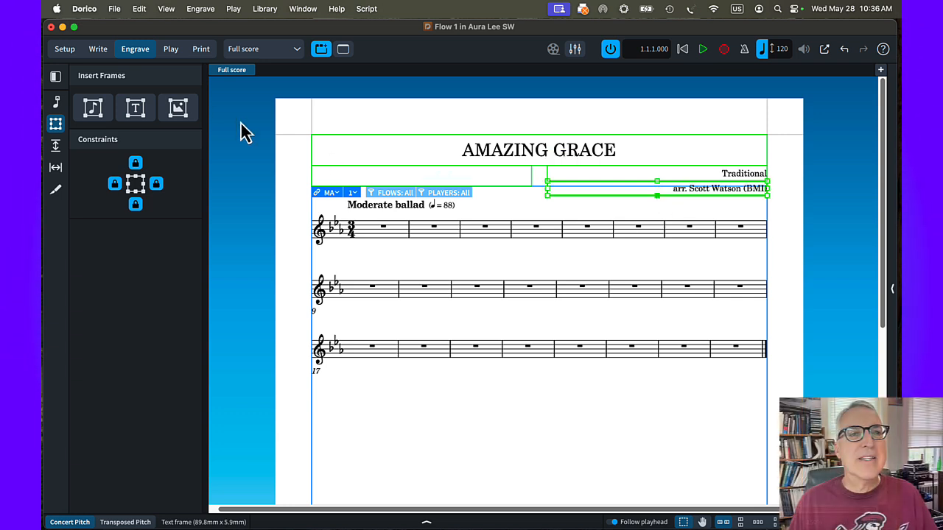
key("super+2")
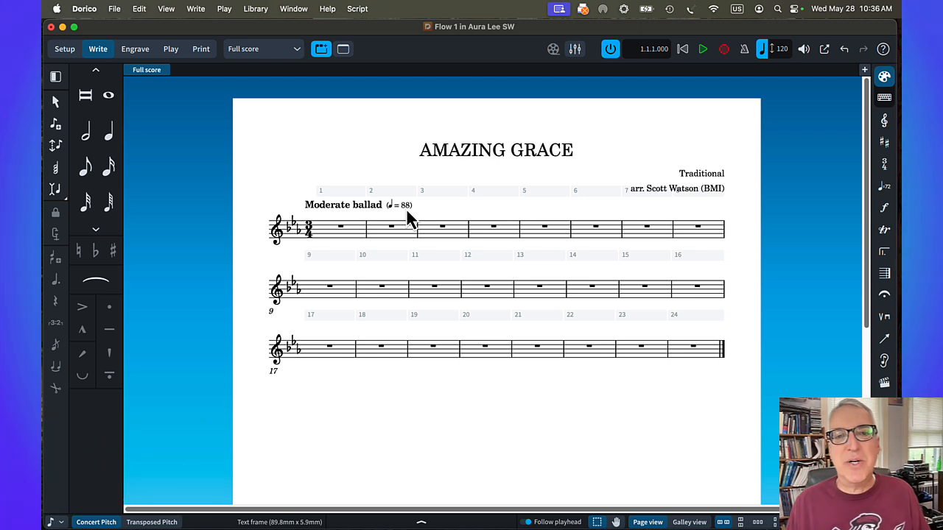
key("super+s")
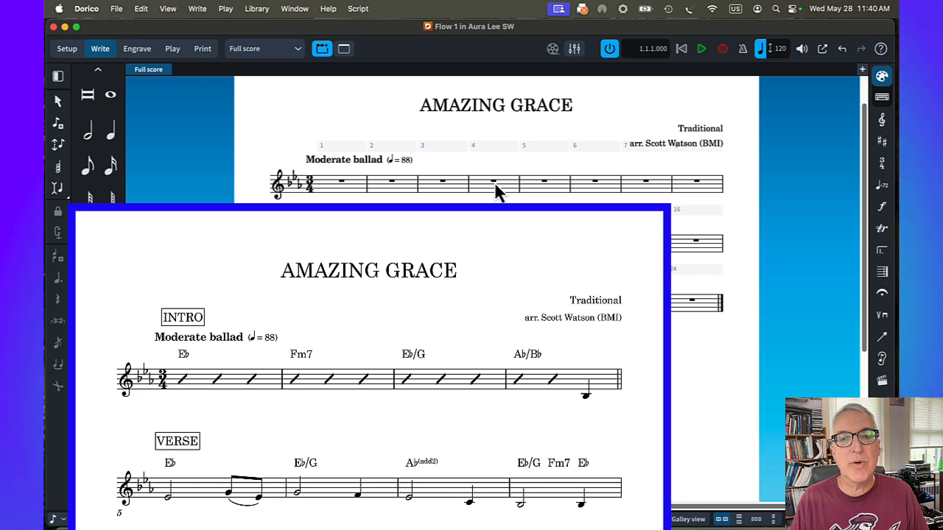
- Start note input in bar 4 and place the caret on beat 3 for the pickup note
left_click(494, 184)
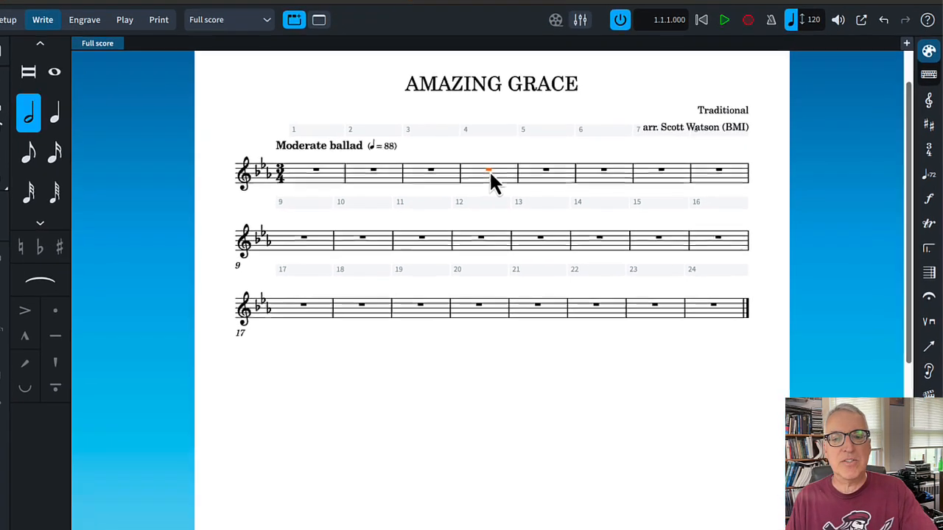
key("Return")
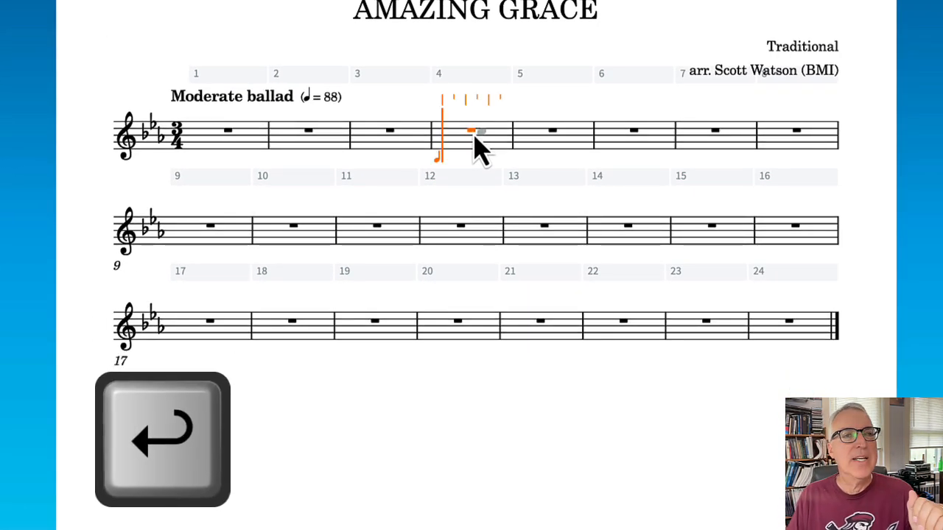
key("Right")
key("Right")
key("Right")
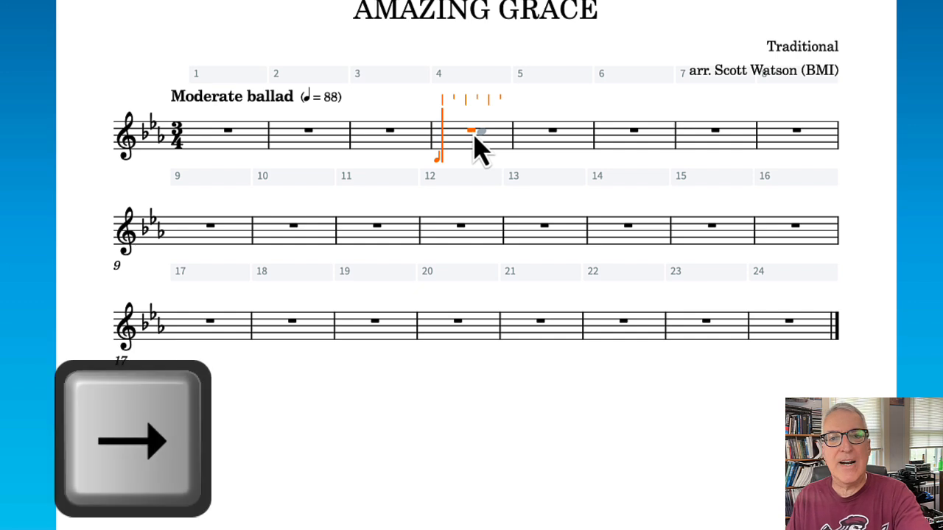
key("Right")
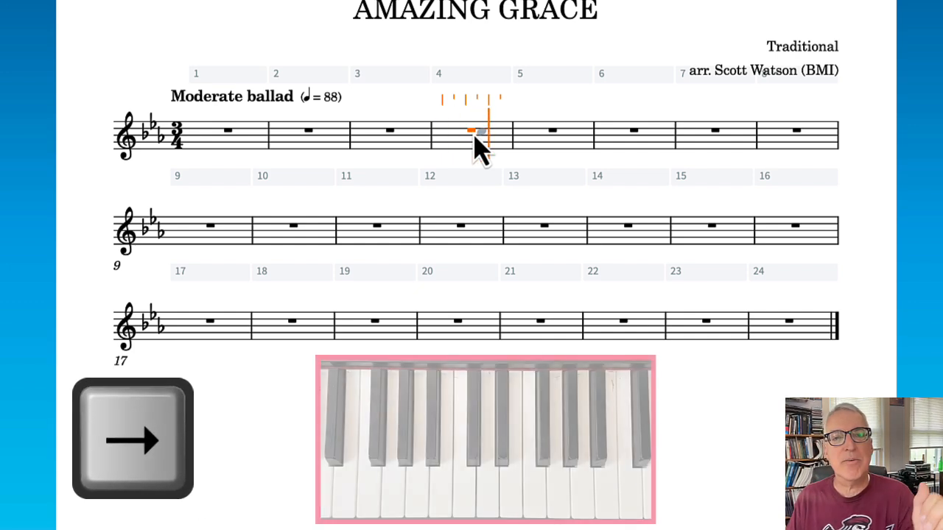
- Enter bar 13 as dotted-quarter Bb and eighths G, Bb, G, and bar 14 as half-note Eb and quarter-note Bb
key("k")
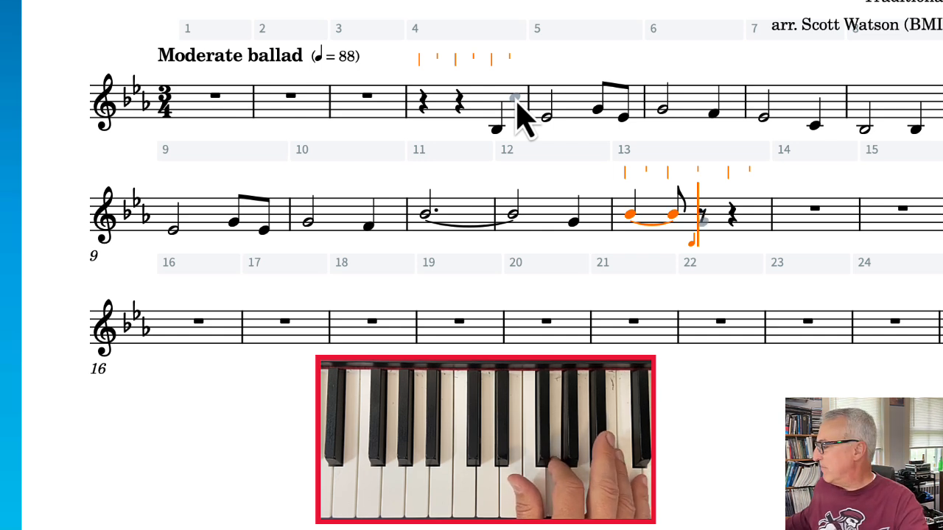
key("5")
key("5")
key("5")
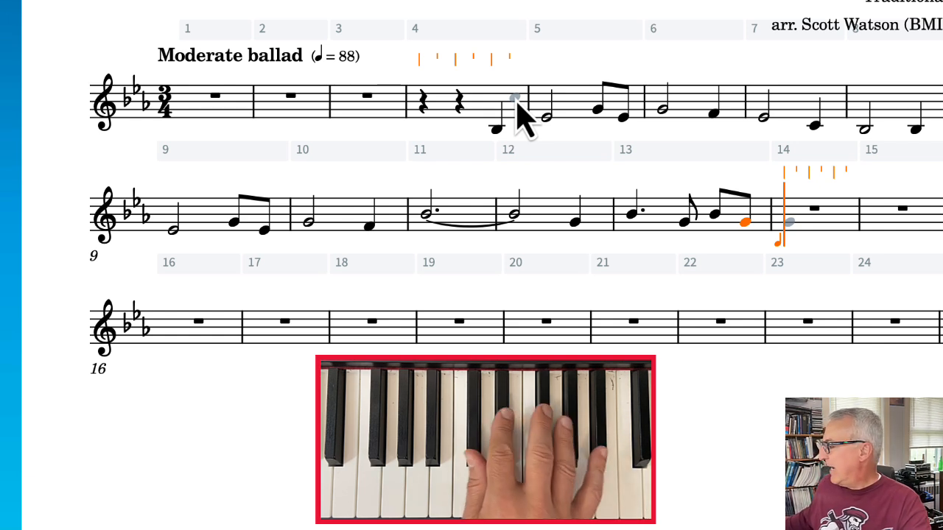
key("7")
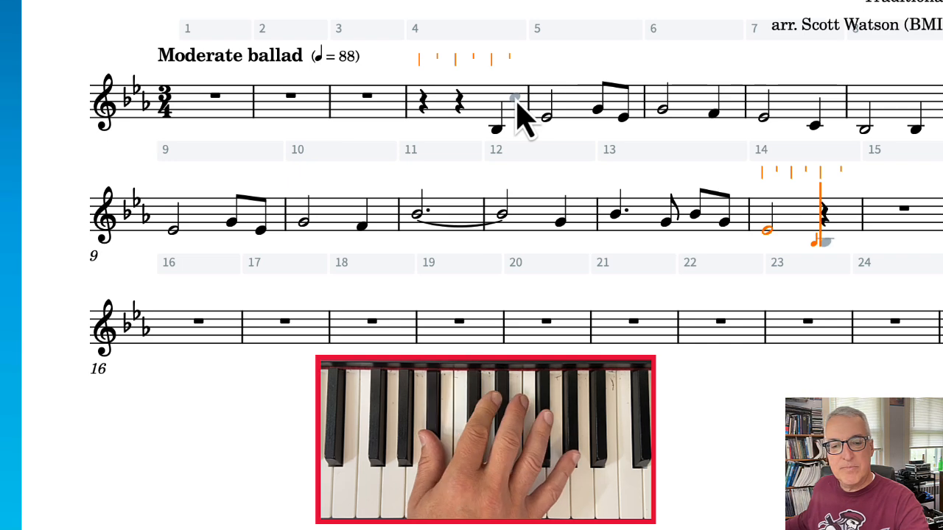
key("6")
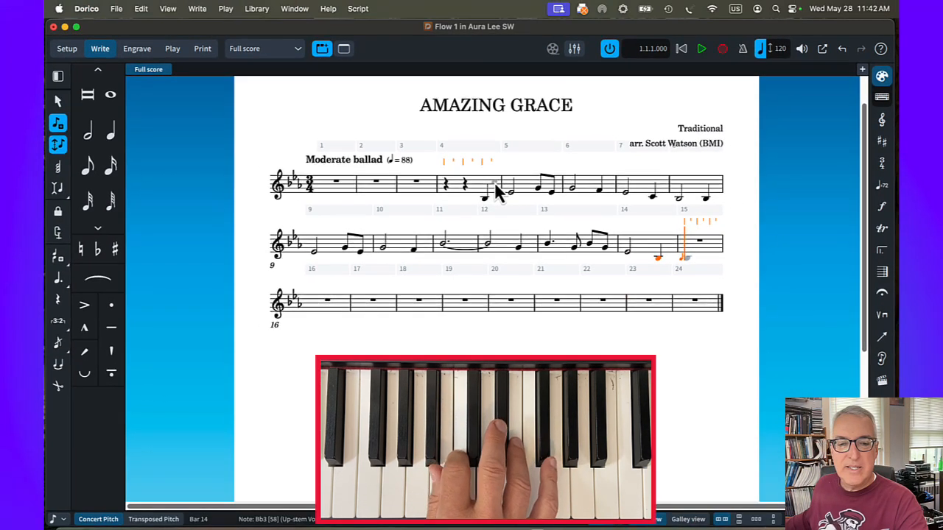
- Enter bar 15 as a dotted-quarter C followed by eighth notes Eb, Eb and C
key("c")
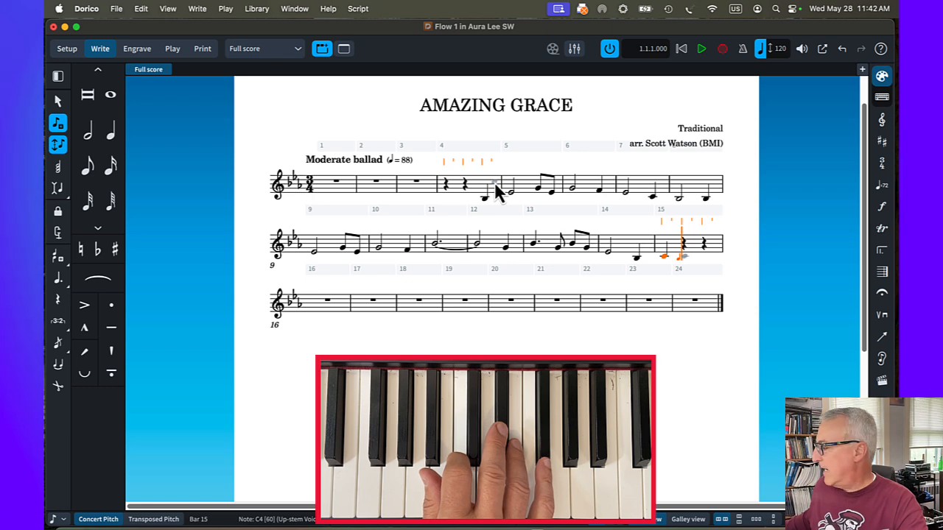
key("period")
key("5")
key("5")
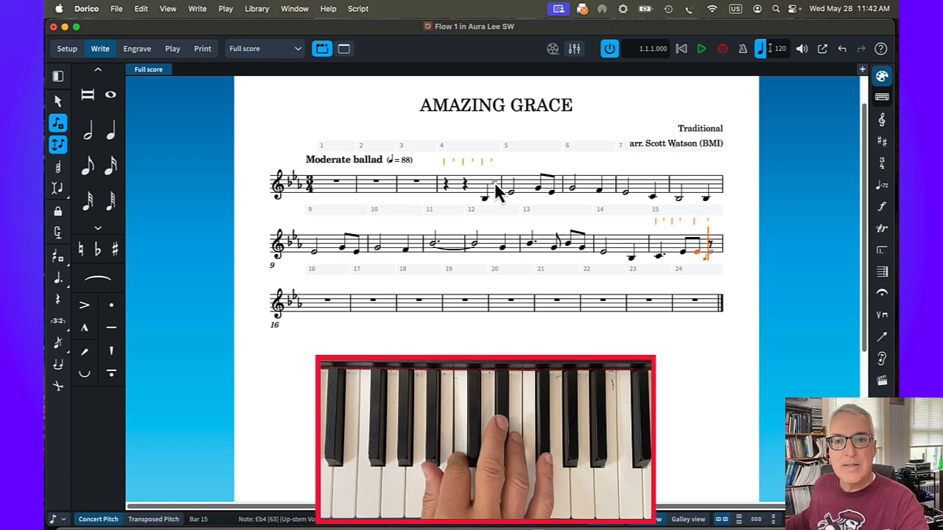
key("c")
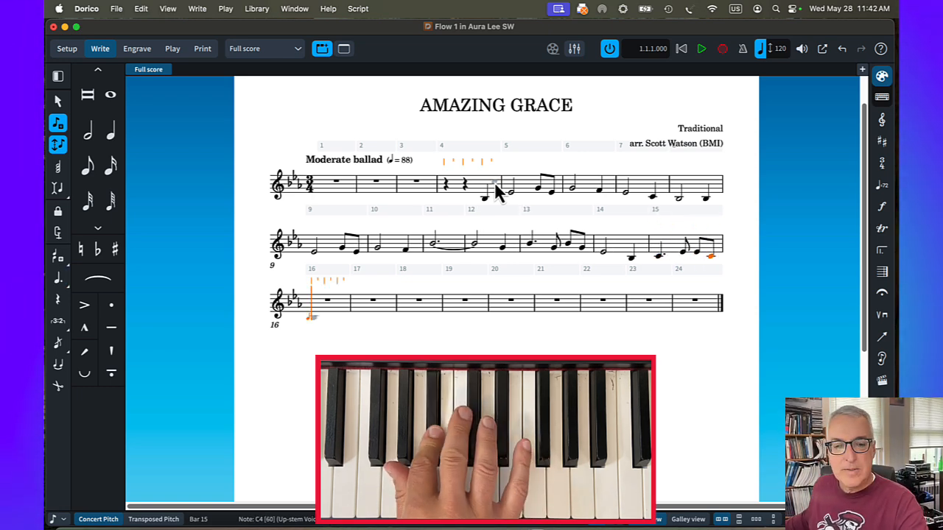
- Enter bar 16 as half and quarter Bb, bar 17 as half Eb with eighths G and Eb, bar 18 as half G and quarter F
key("7")
key("6")
key("7")
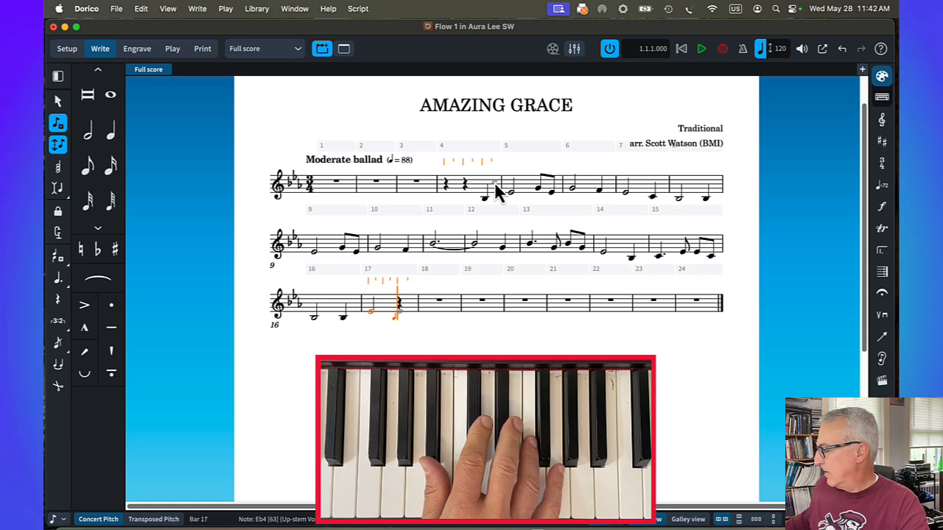
key("5")
key("7")
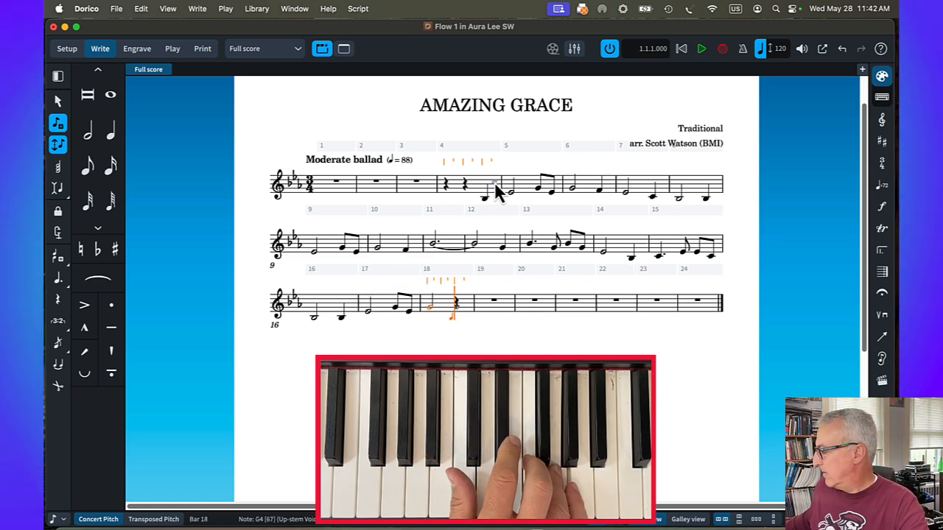
key("6")
key("Escape")
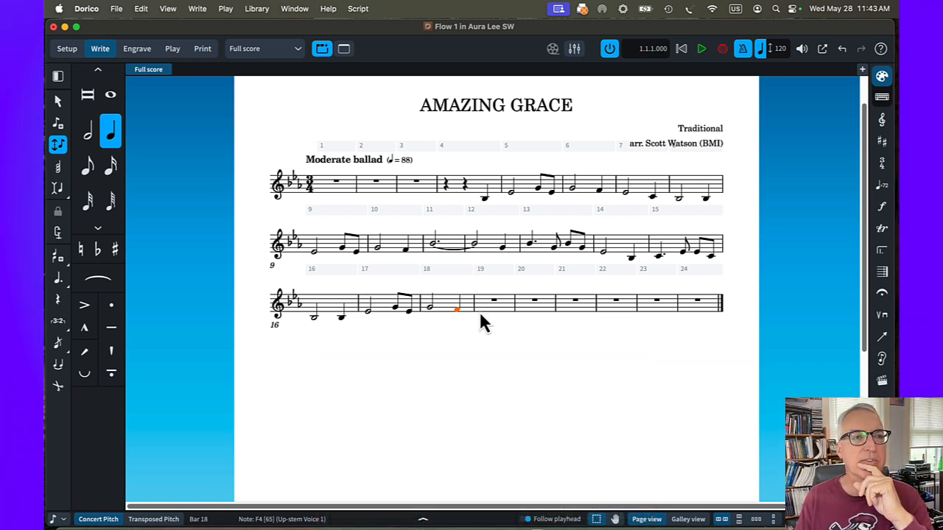
- Insert a 4/4 time signature at the start of bar 19
left_click(493, 302)
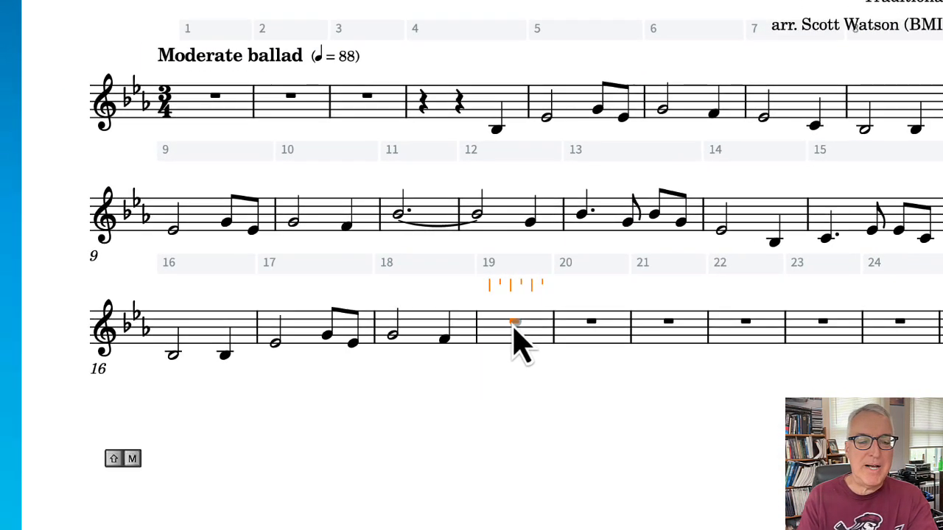
key("shift+m")
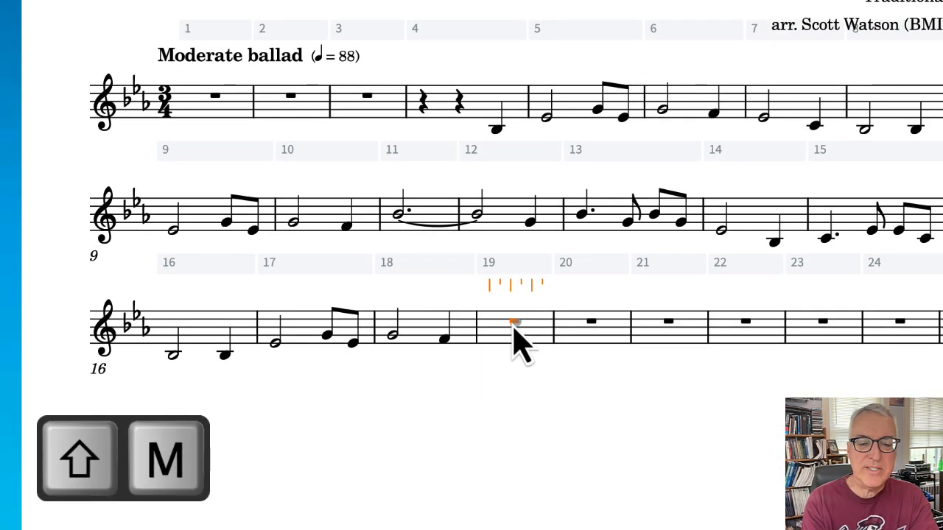
key("shift+m")
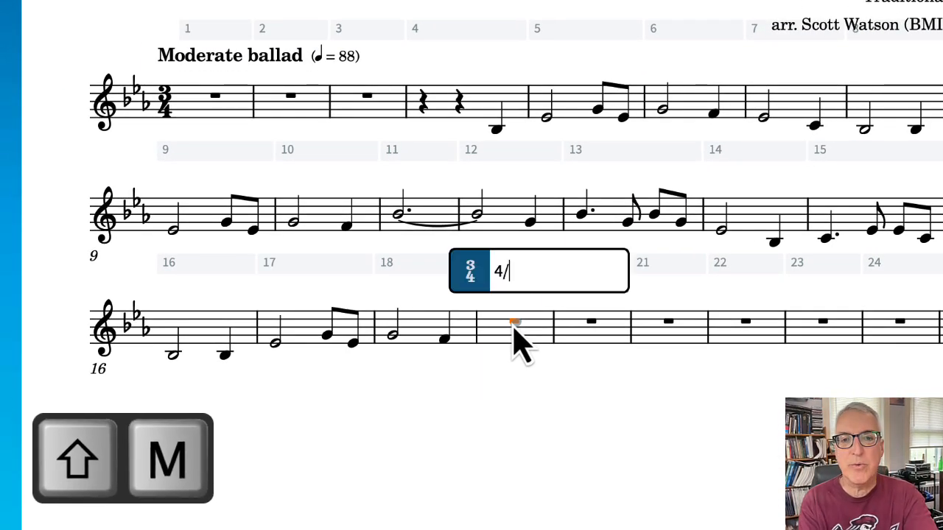
key("Return")
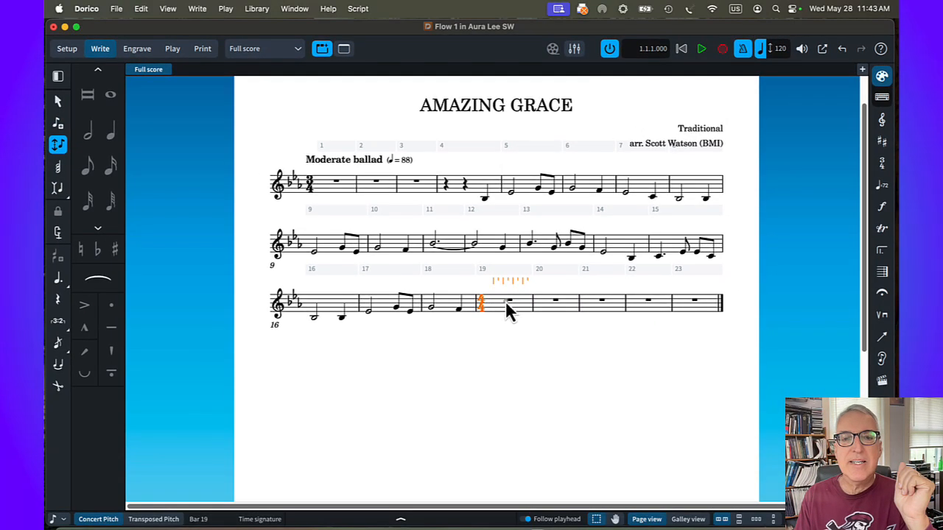
- Record in real time from bar 19: whole-note Eb tied into bar 20, two half-note Ebs in bar 21, whole-note G in bar 22
left_click(517, 323)
key("shift+n")
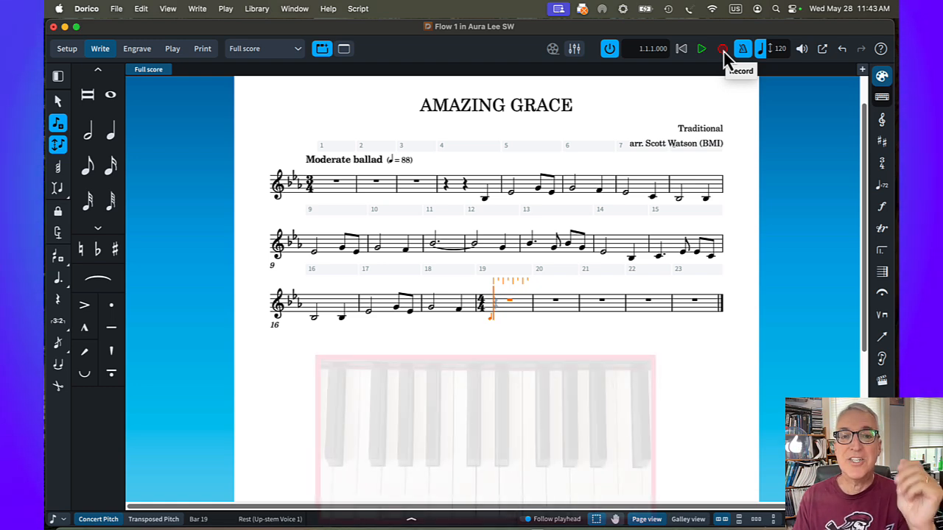
left_click(724, 51)
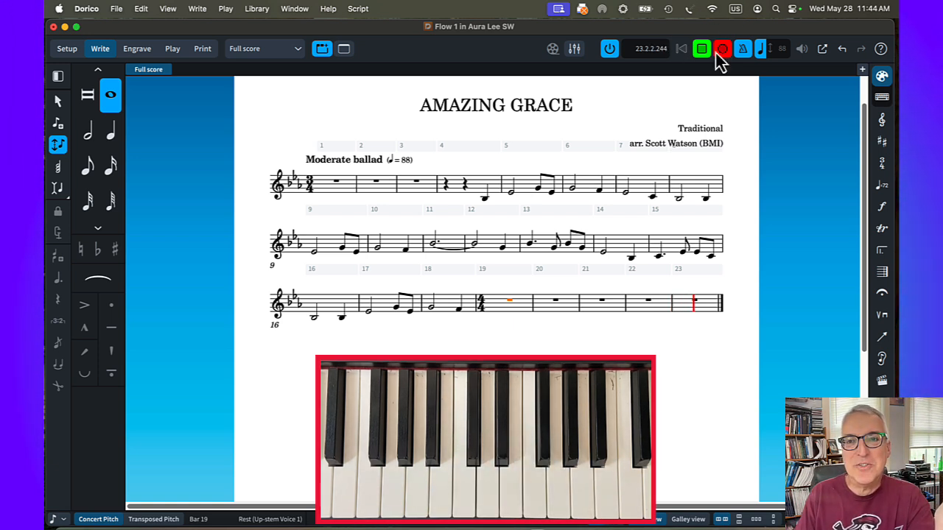
left_click(722, 49)
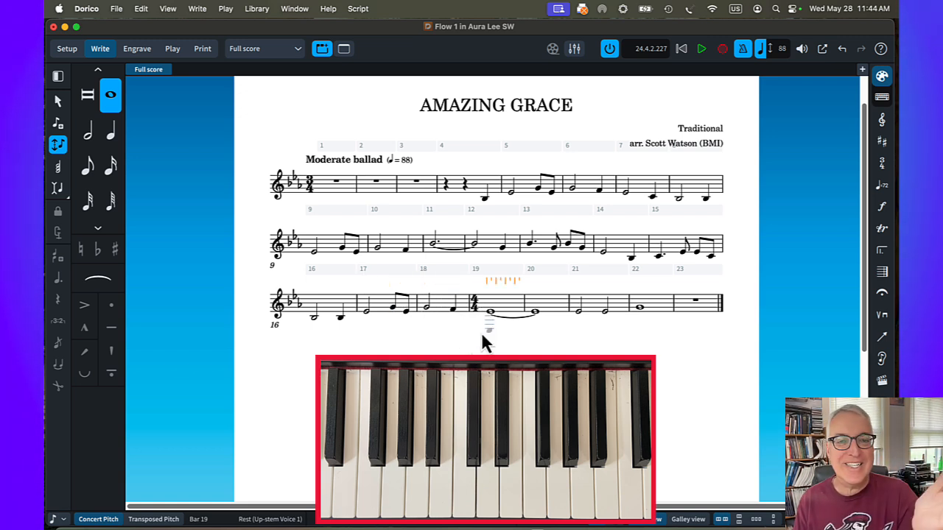
key("Escape")
key("Escape")
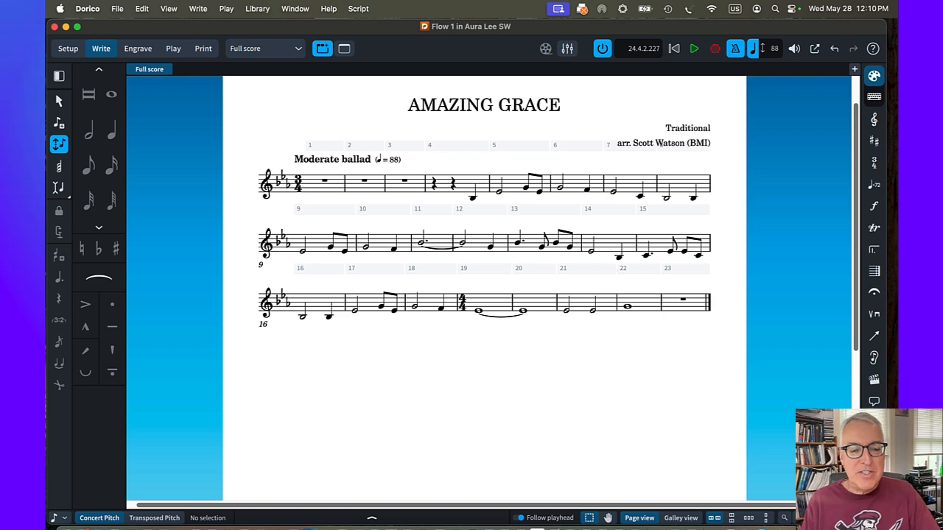
- Enter the project's copyright notice as © 2022, the arranger's full name, and "All rights reserved."
key("super+equal")
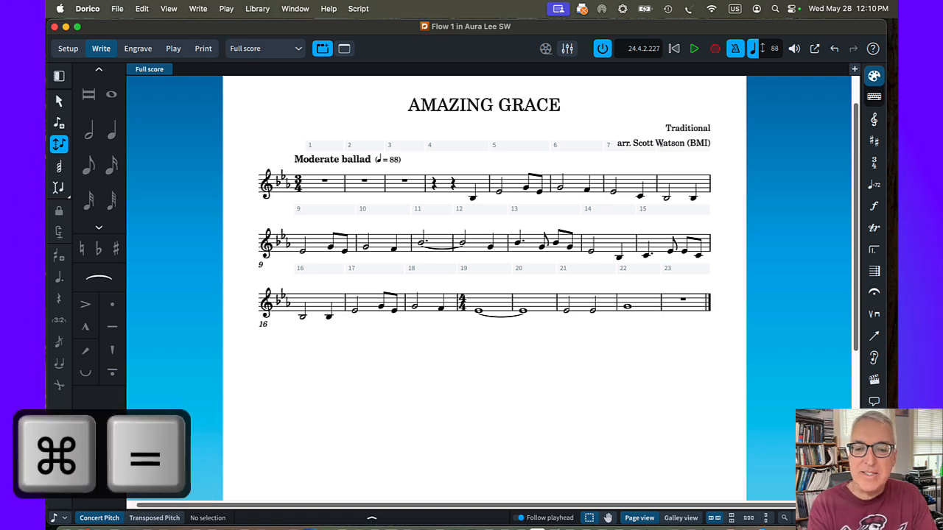
key("super+equal")
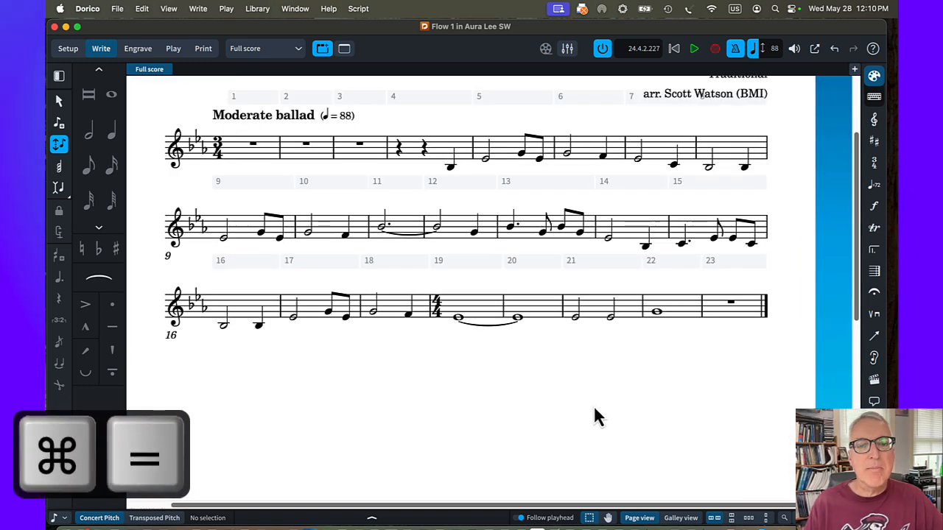
scroll(584, 414, "down", 10)
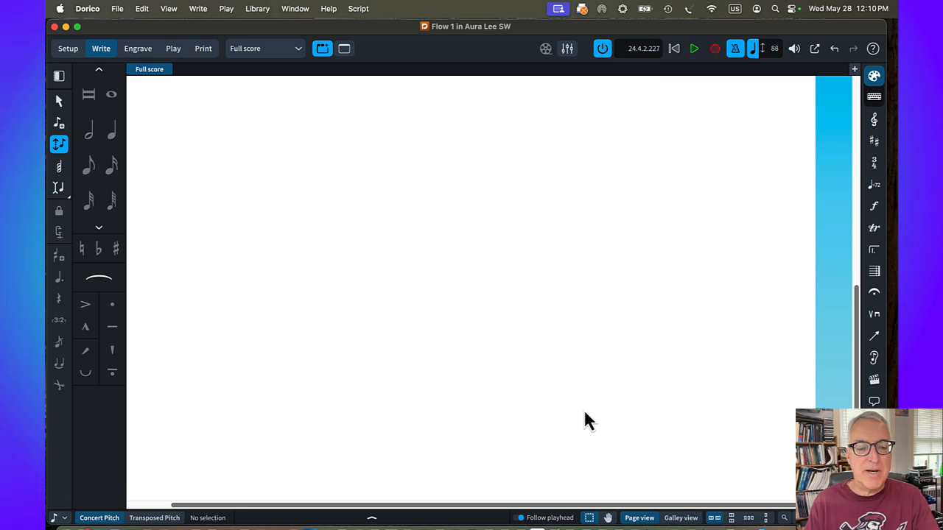
key("super+i")
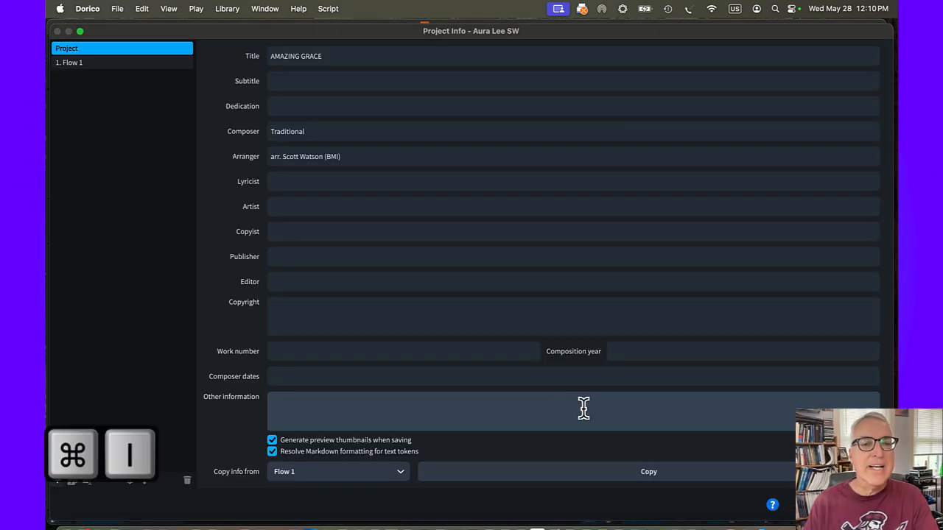
left_click(289, 316)
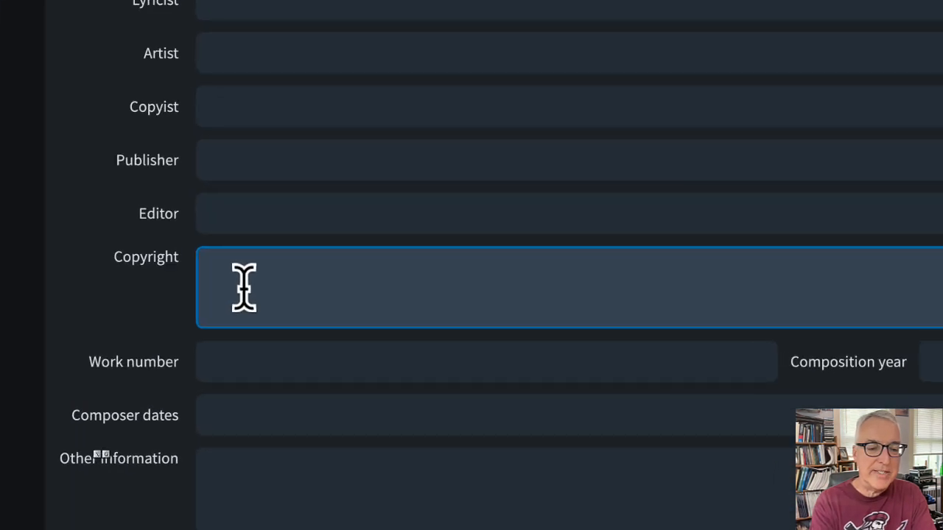
key("alt+g")
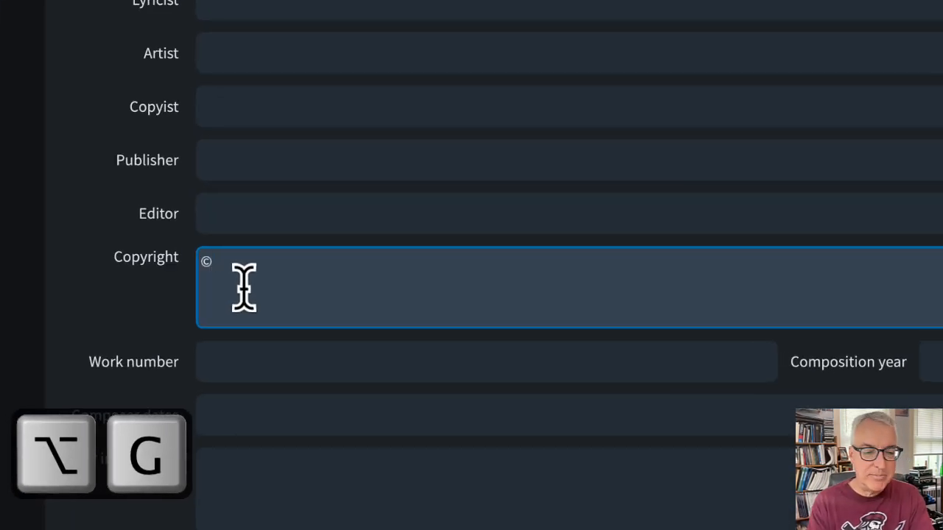
type("20")
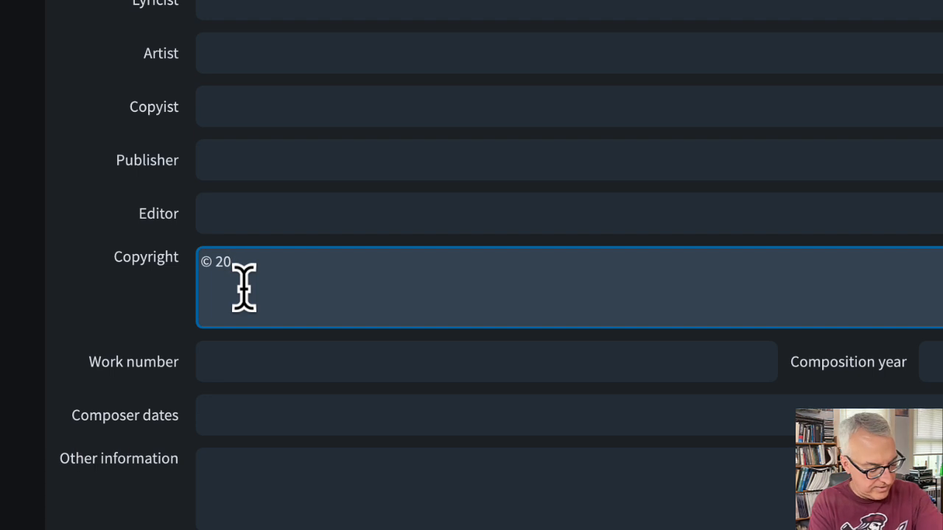
type("22 S")
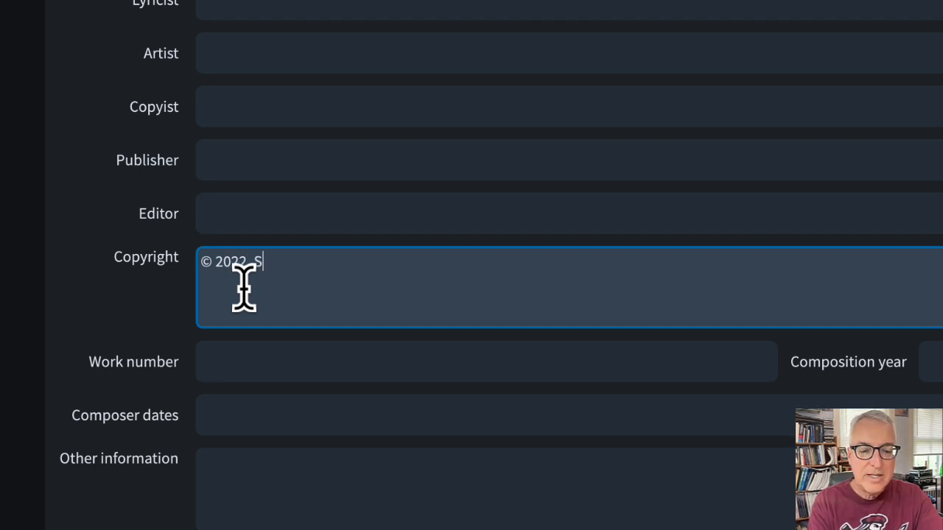
type("cott Watso")
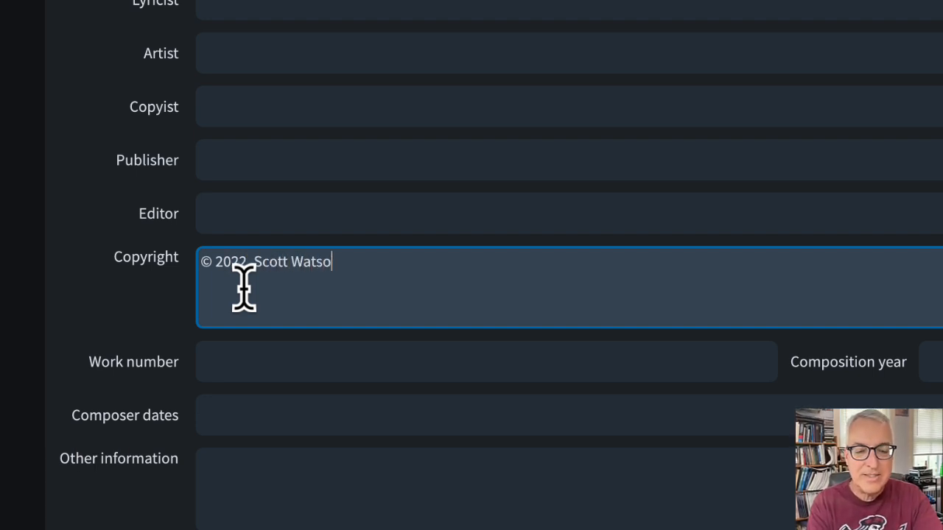
type("n.")
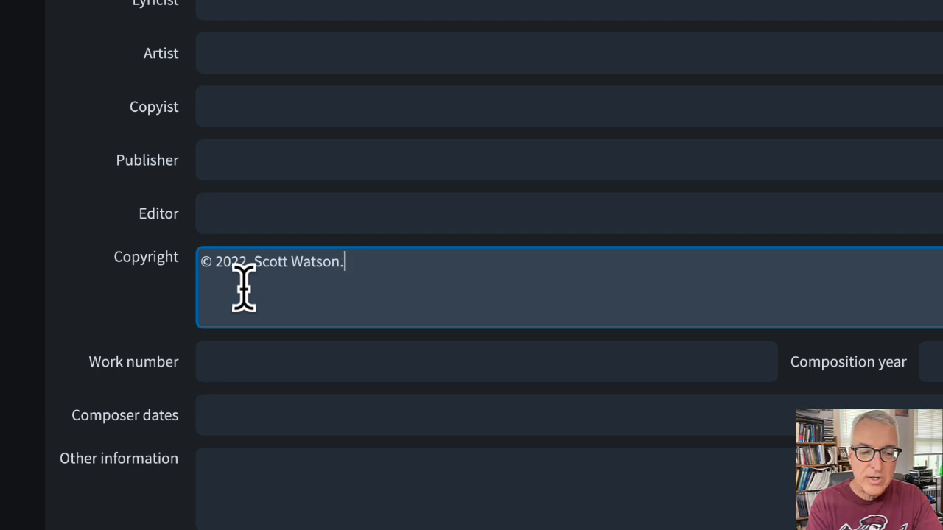
type(" All rights ")
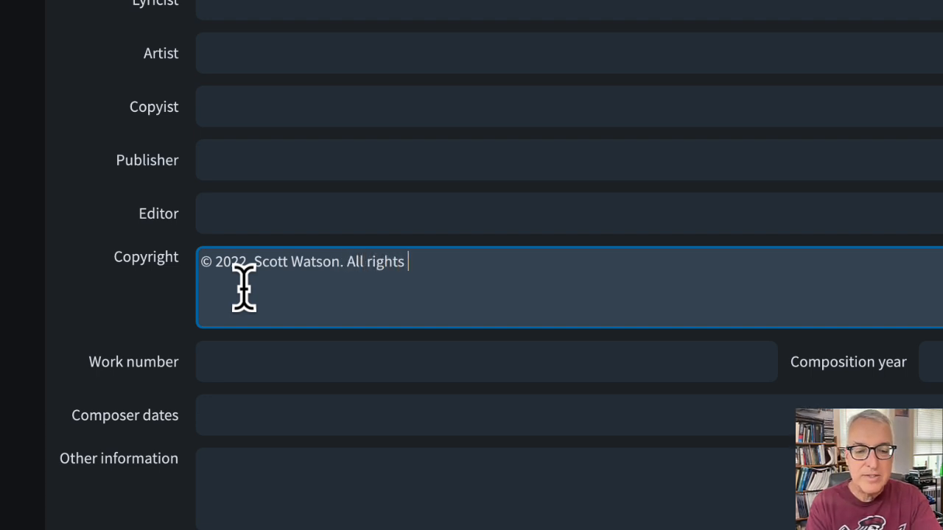
type("reserved")
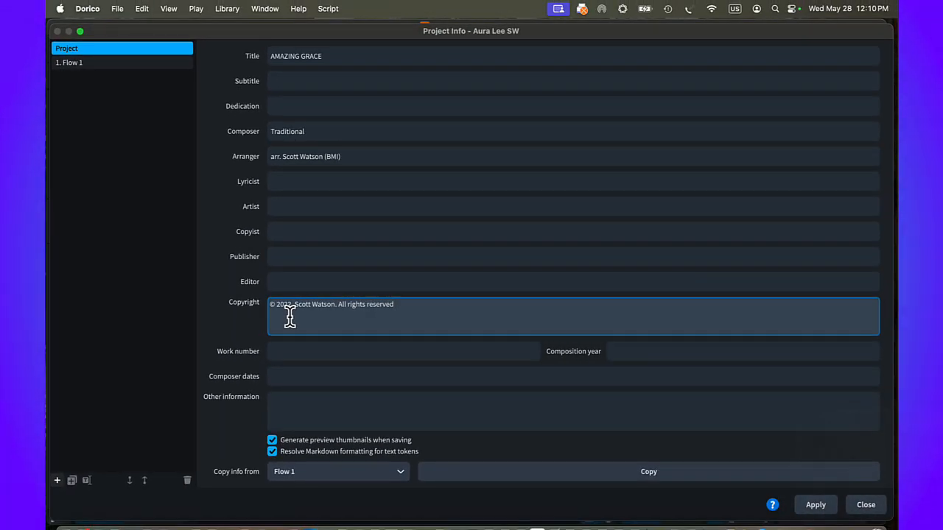
type(".")
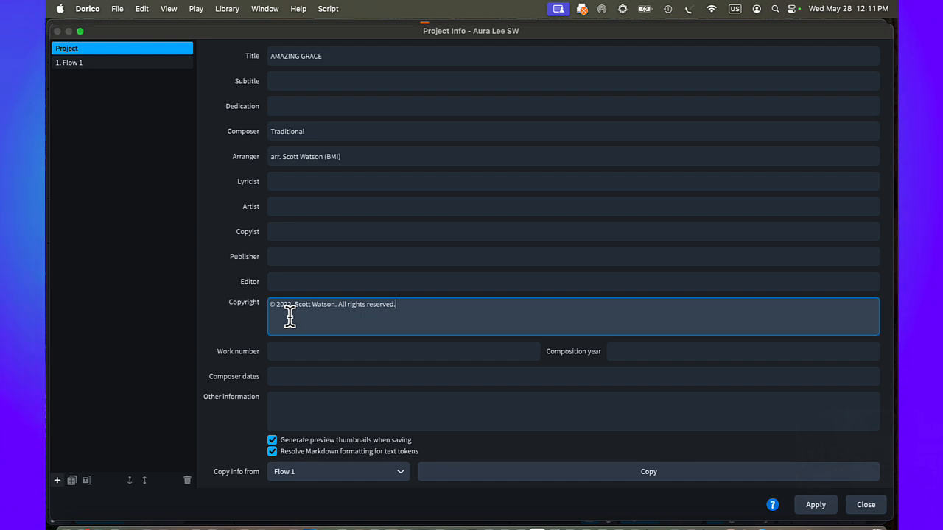
- Insert a comma after 2022 in the copyright notice, apply the project info and close it
left_click(289, 317)
type(",")
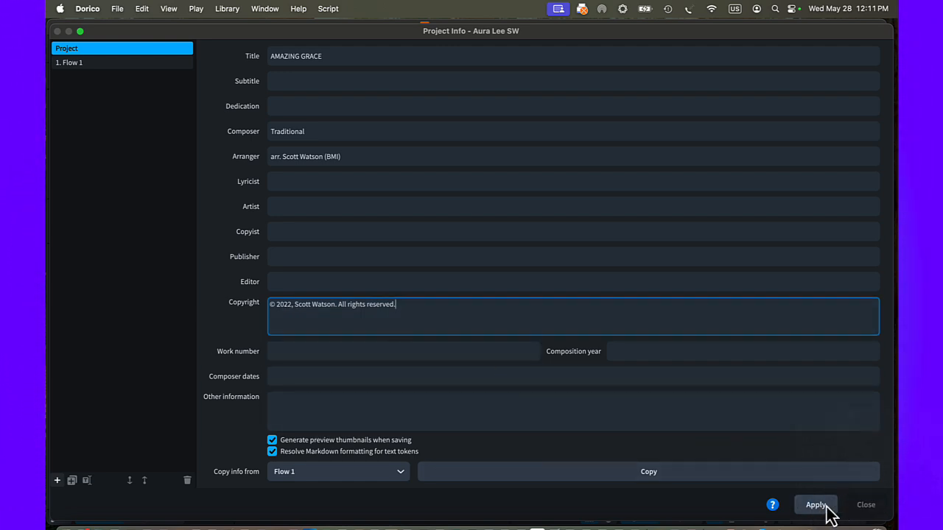
left_click(816, 507)
left_click(858, 509)
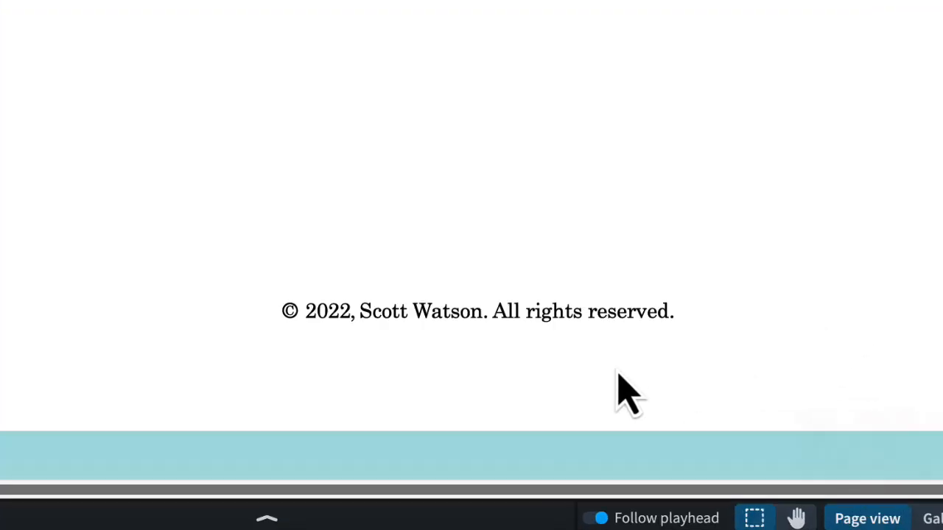
- Attach the staff text INTRO above bar 1 and enclose it in a border
scroll(528, 447, "up", 5)
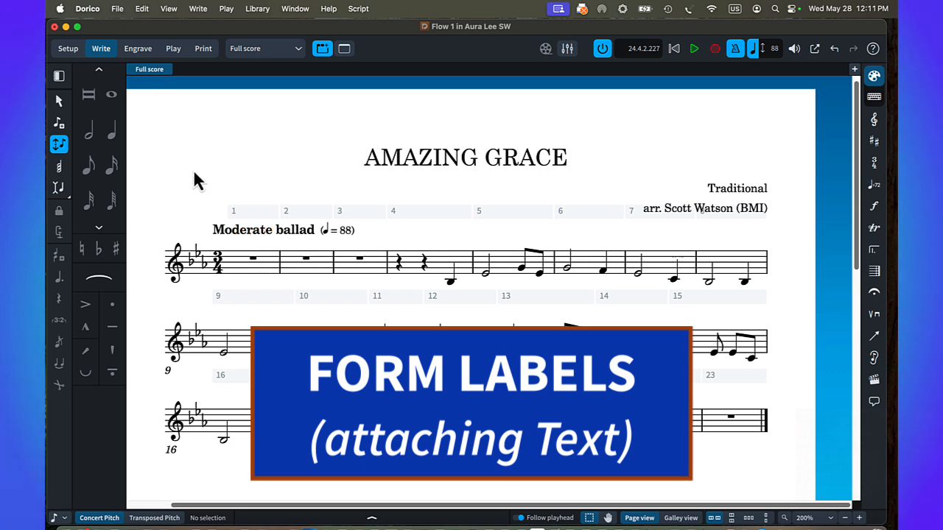
double_click(252, 261)
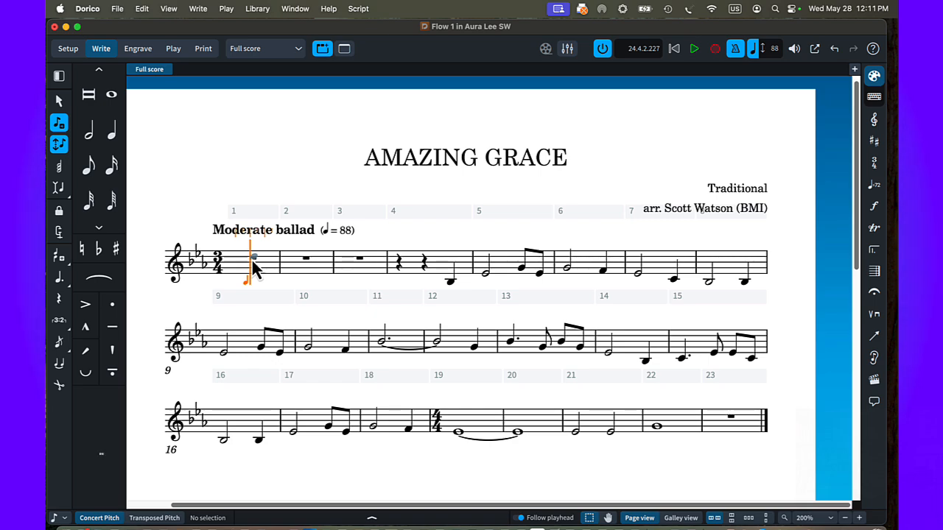
key("shift+x")
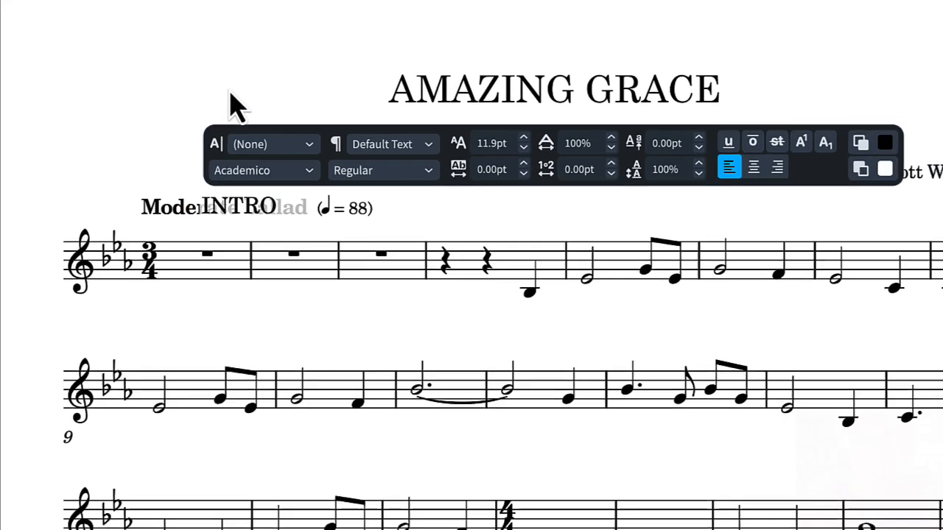
key("Escape")
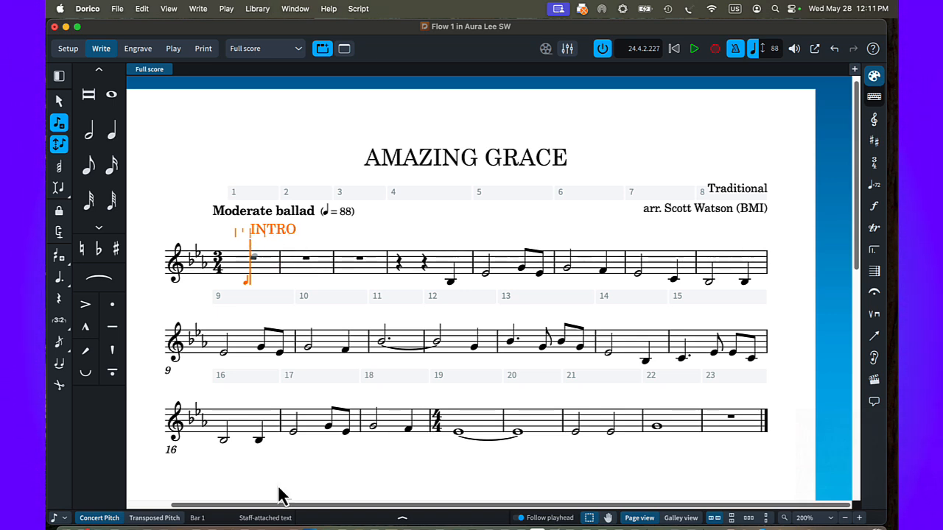
key("super+8")
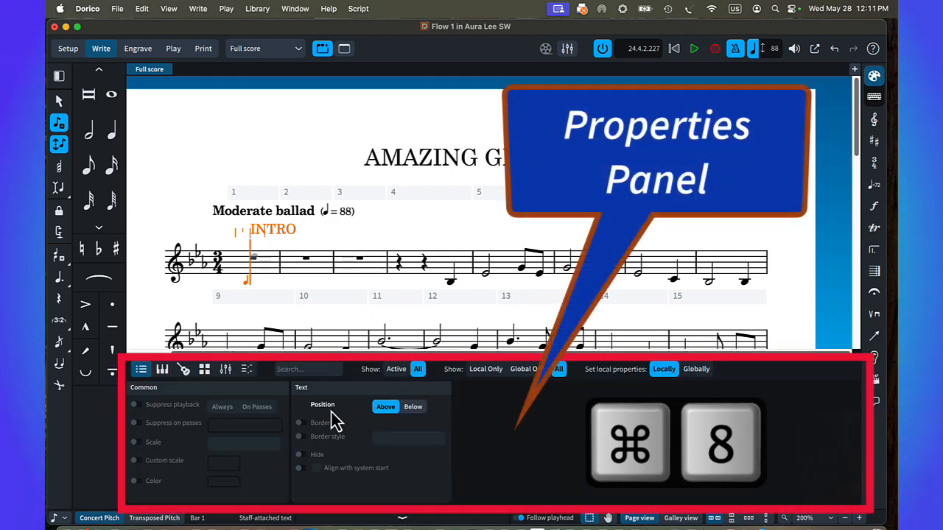
left_click(300, 423)
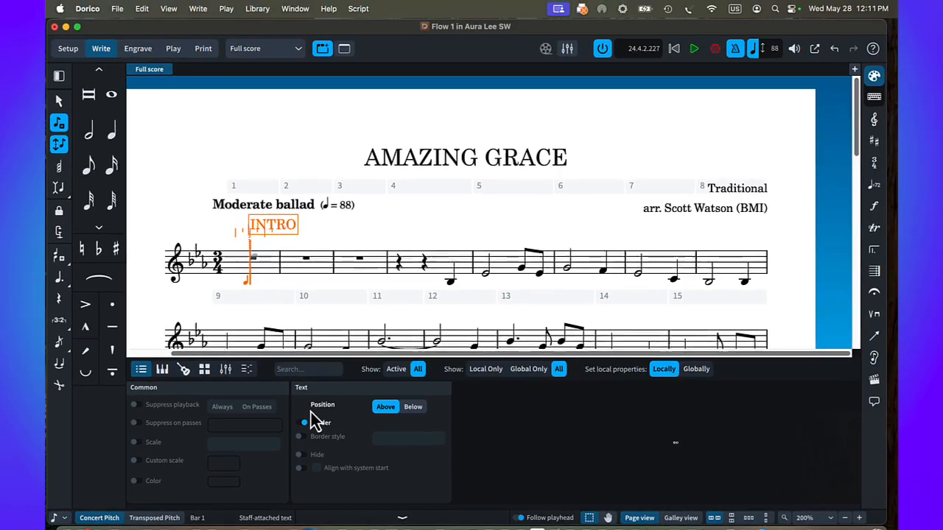
key("super+8")
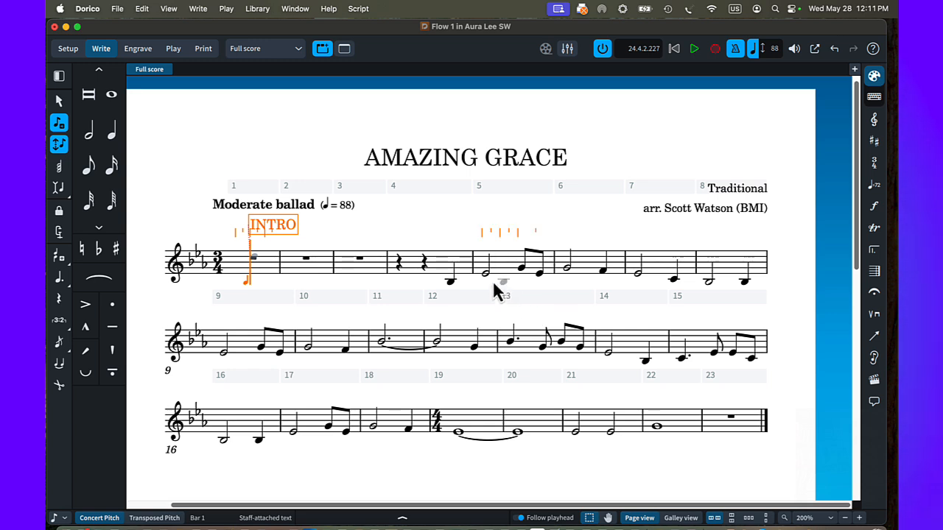
- Attach the staff text VERSE above the first note of bar 5, enclose it in a border, and leave note input
left_click(485, 273)
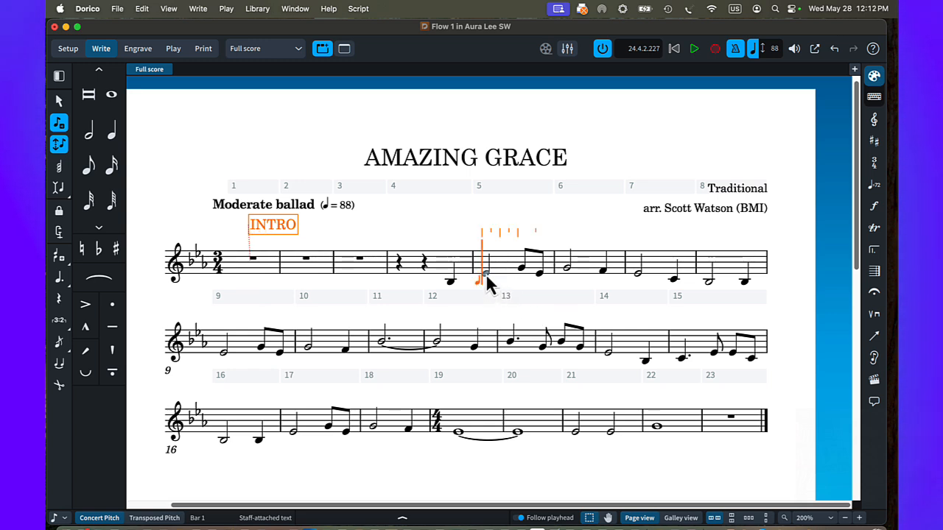
key("shift+x")
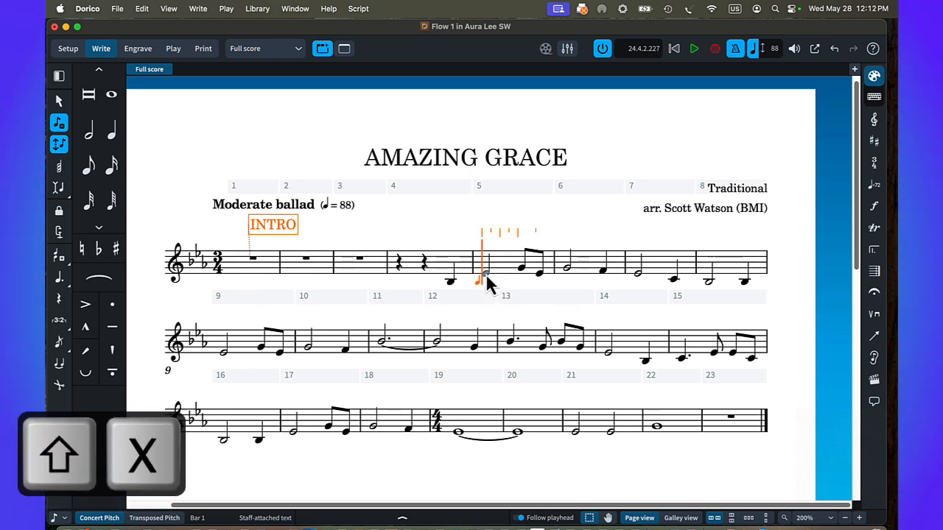
type("VERSE")
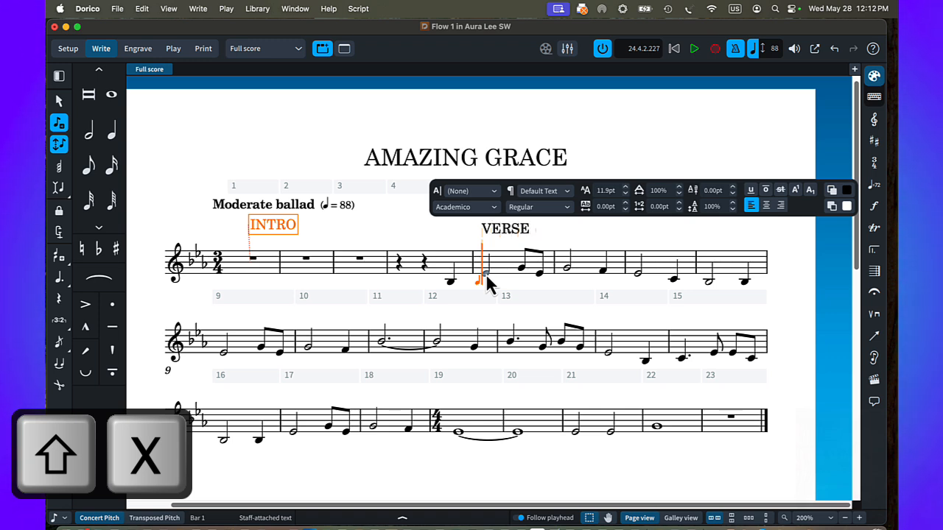
key("Escape")
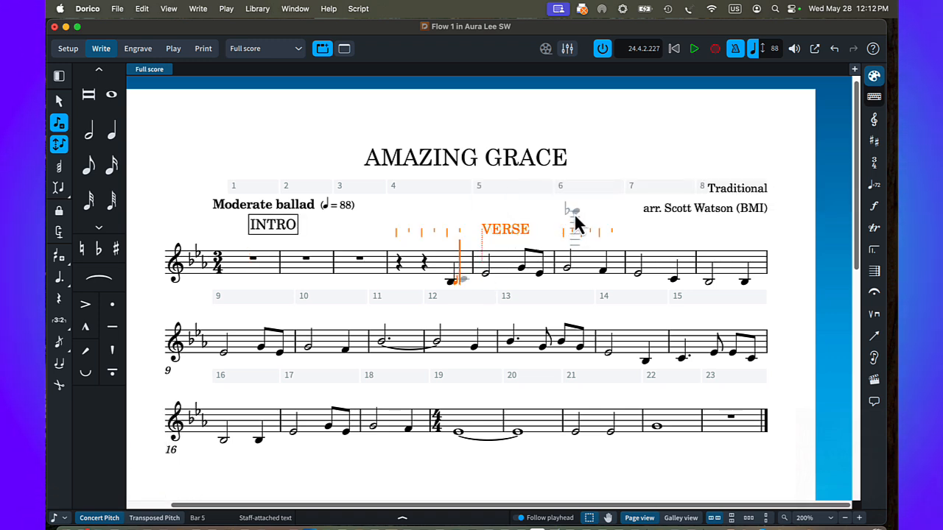
key("super+8")
key("super+8")
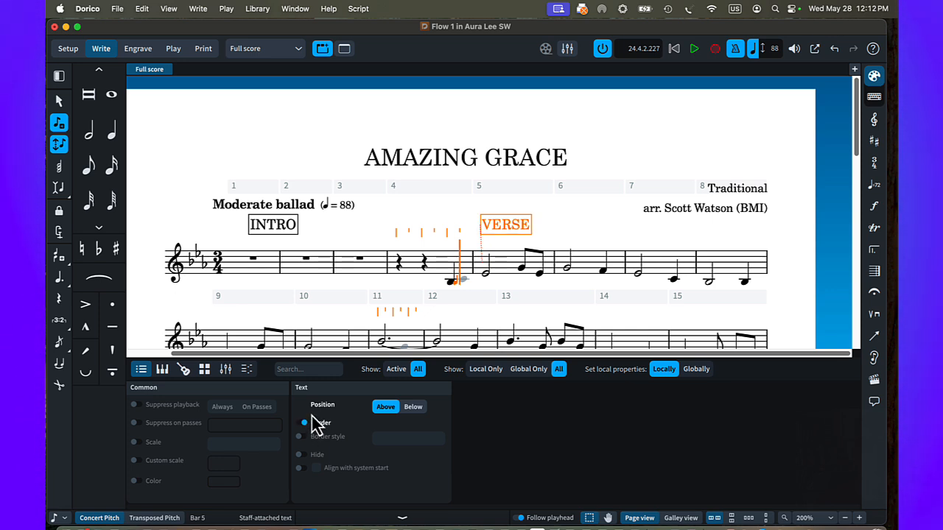
left_click(402, 518)
key("Escape")
- Attach the staff text OUTRO above the tied whole note in bar 19 and enclose it in a border
left_click(458, 429)
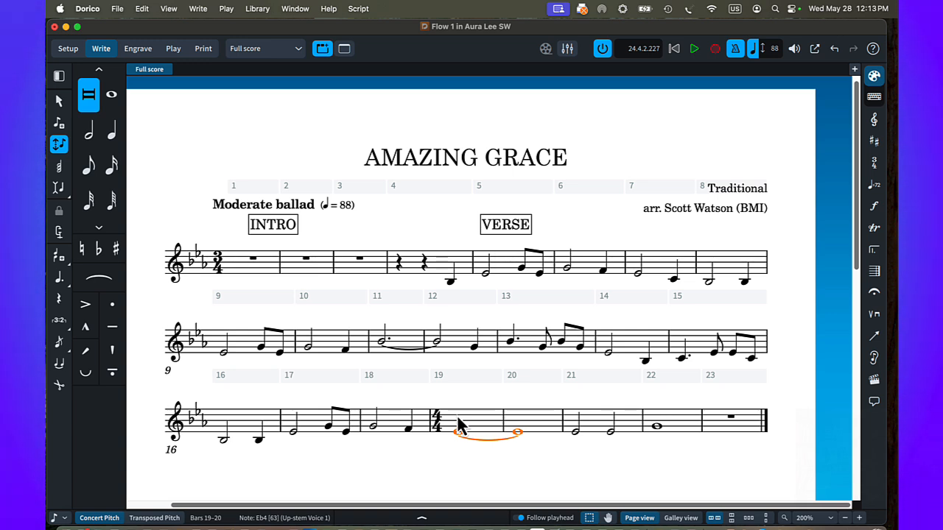
key("shift+x")
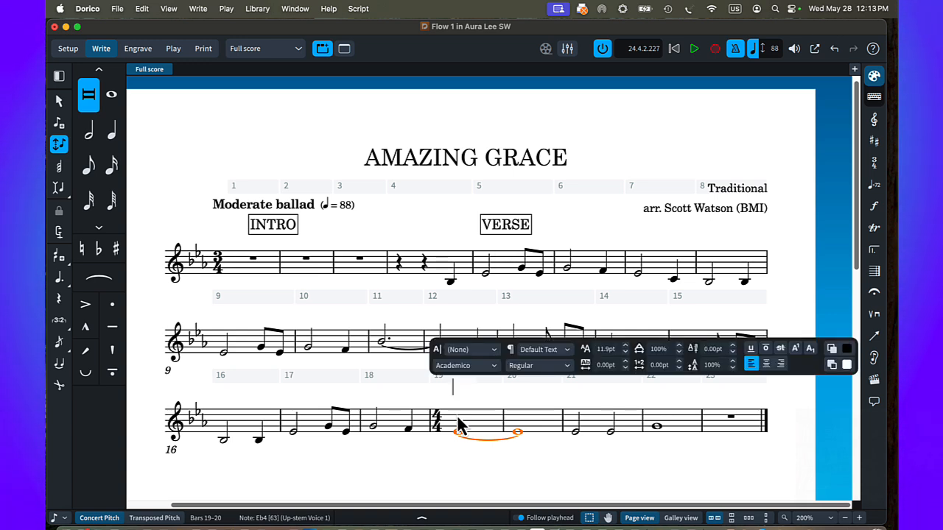
type("OUTRO")
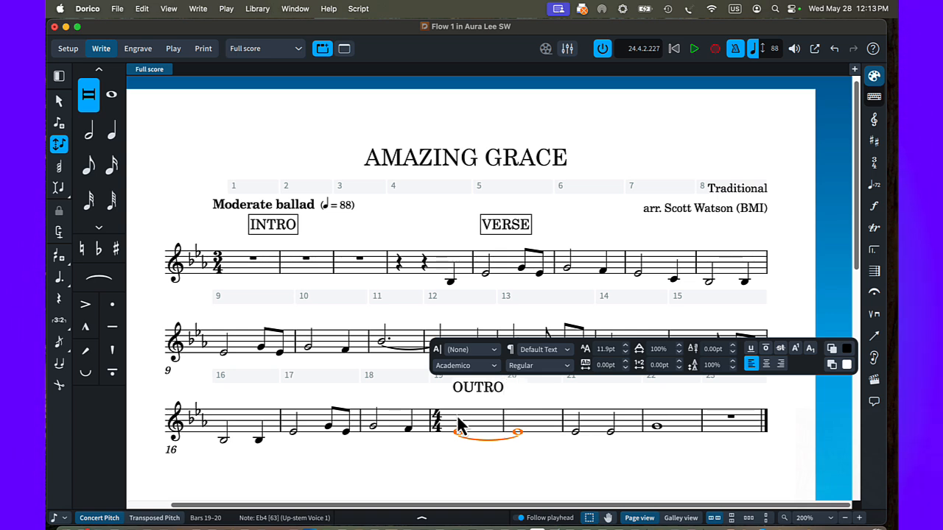
key("Escape")
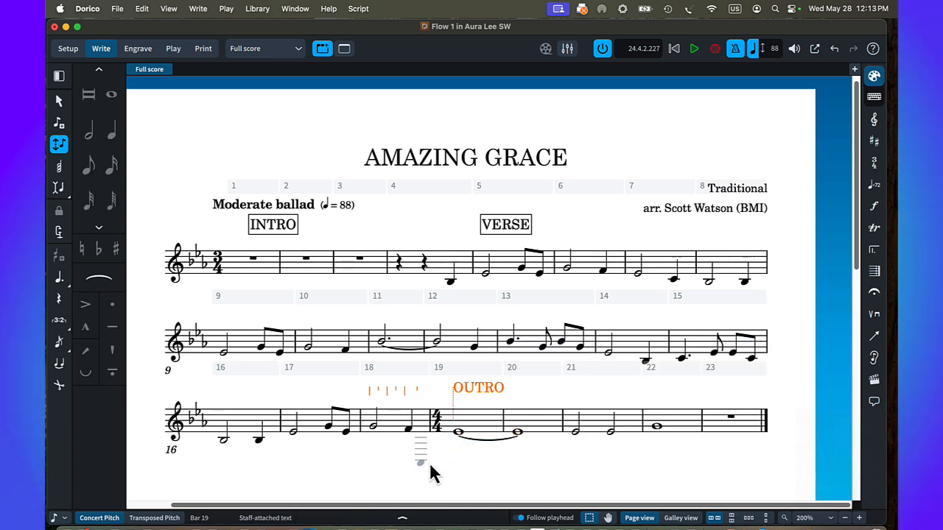
key("super+8")
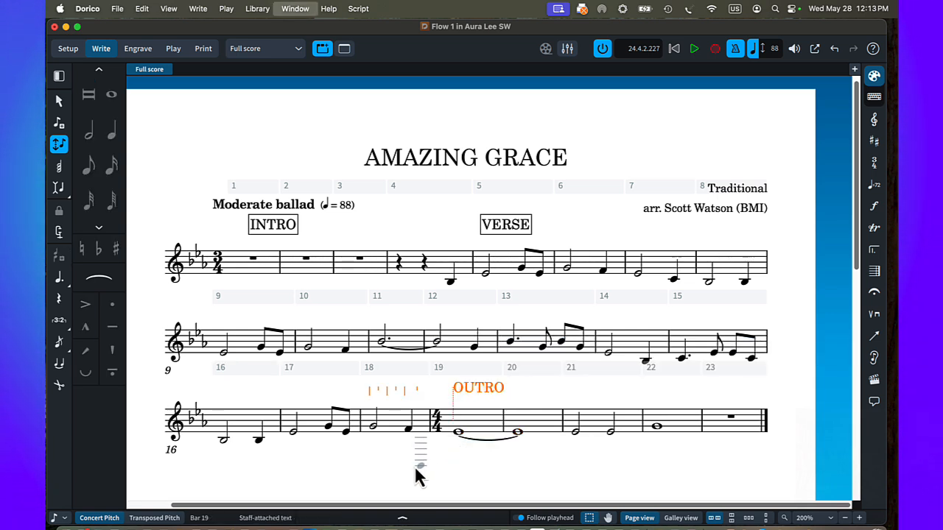
left_click(305, 424)
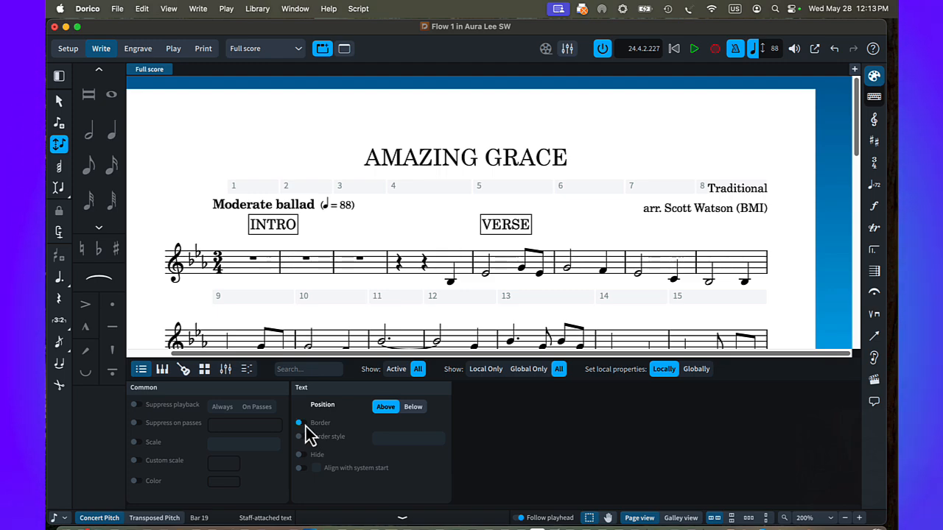
key("super+8")
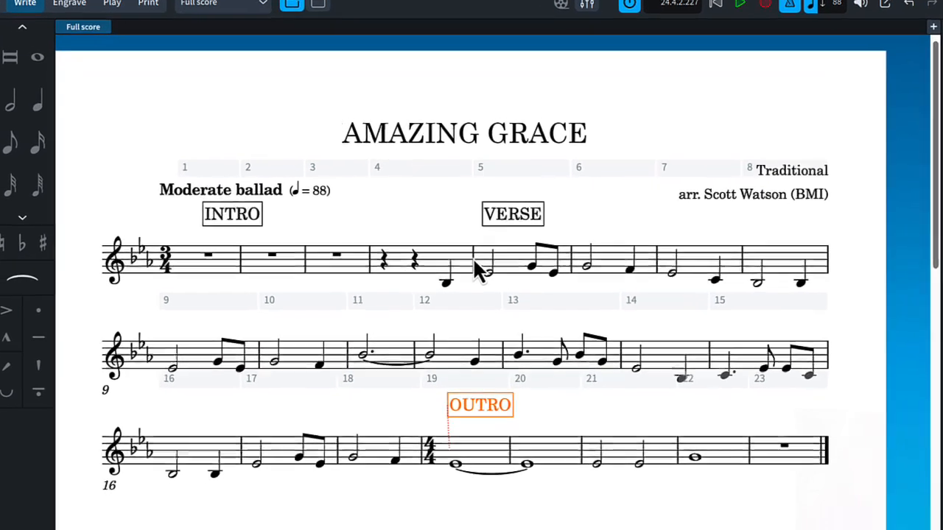
- Insert a double barline at the start of bar 5, view the bars and barlines options, and save the project
double_click(474, 258)
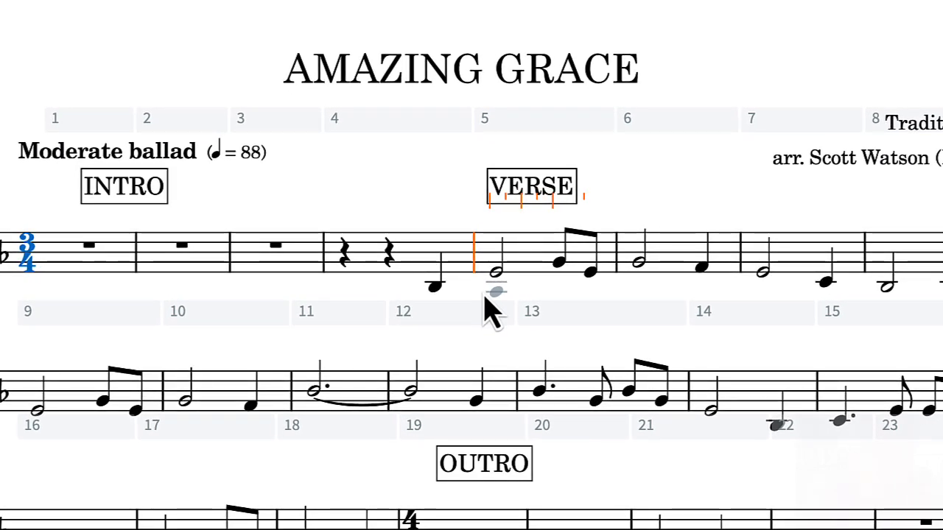
key("shift+b")
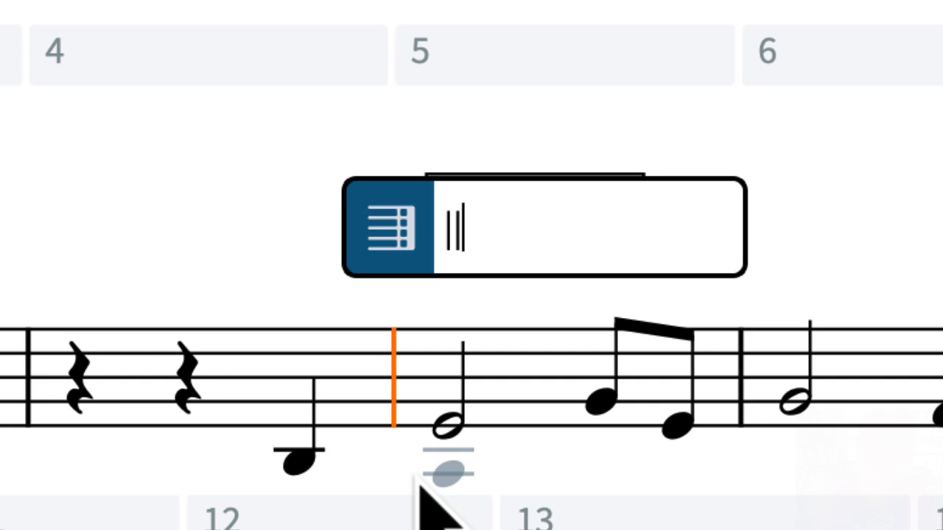
key("Return")
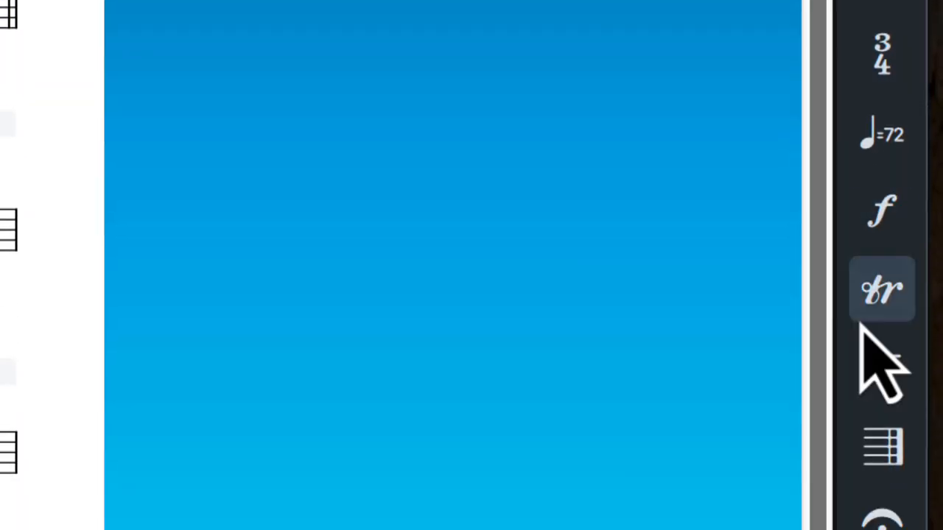
left_click(884, 448)
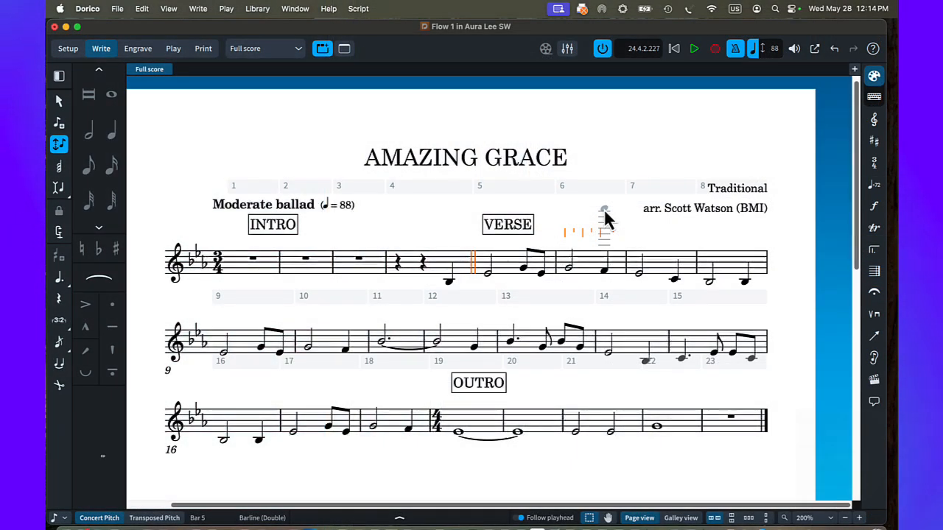
key("super+s")
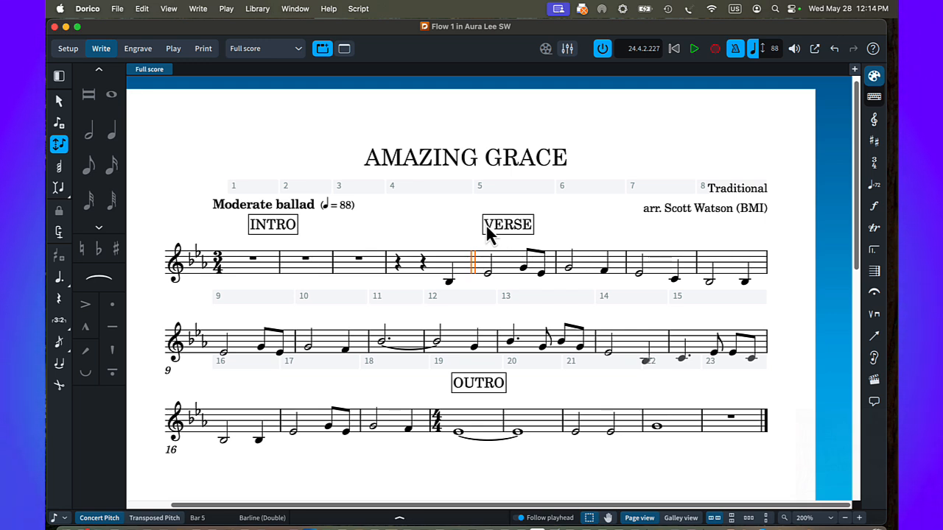
- In Engrave mode, create system breaks at the first notes of bars 5 and 9
scroll(266, 137, "left", 1)
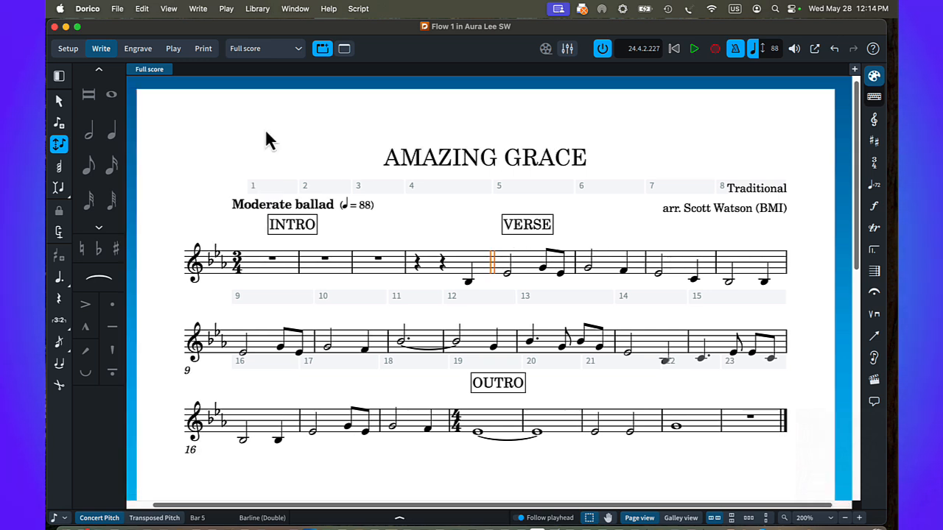
key("cmd+3")
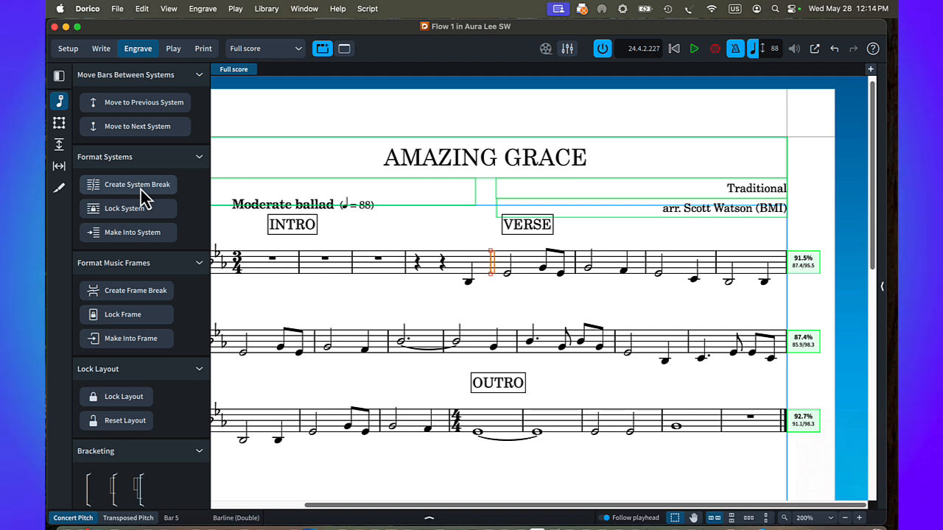
left_click(508, 273)
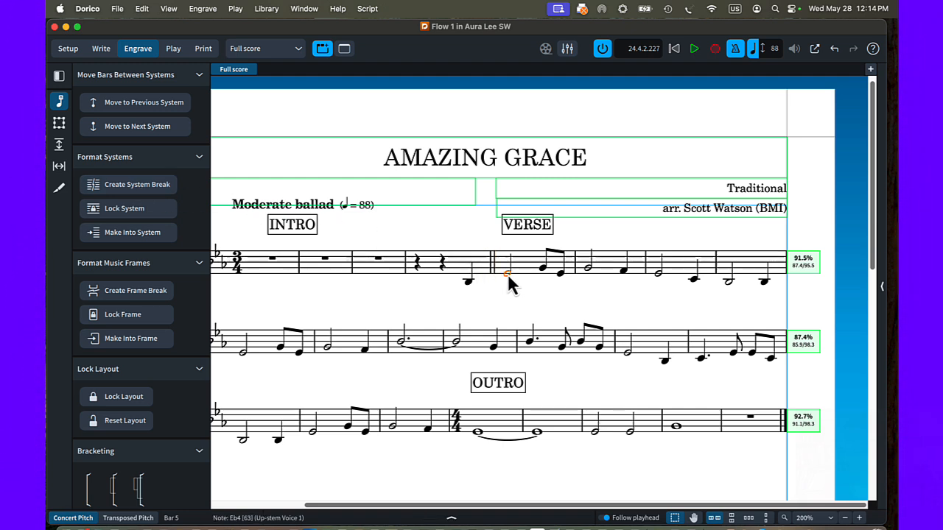
left_click(114, 186)
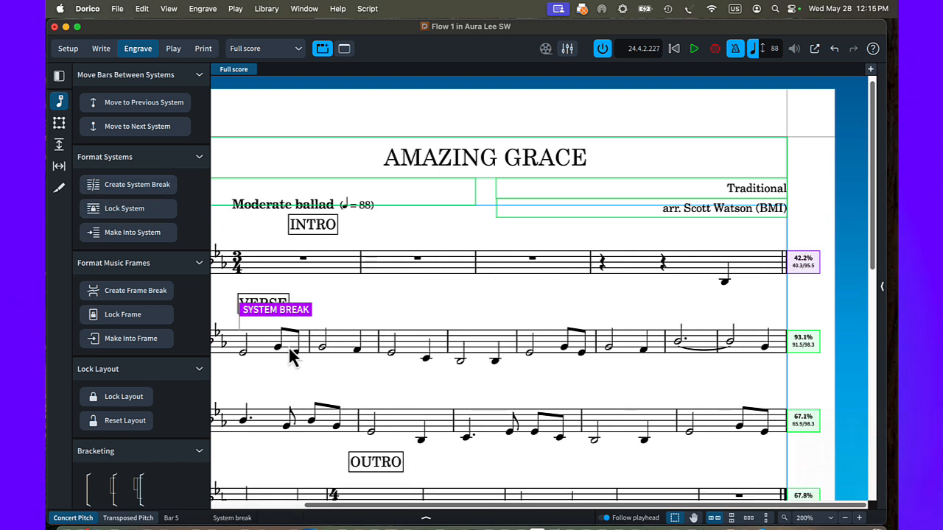
left_click(531, 353)
left_click(137, 184)
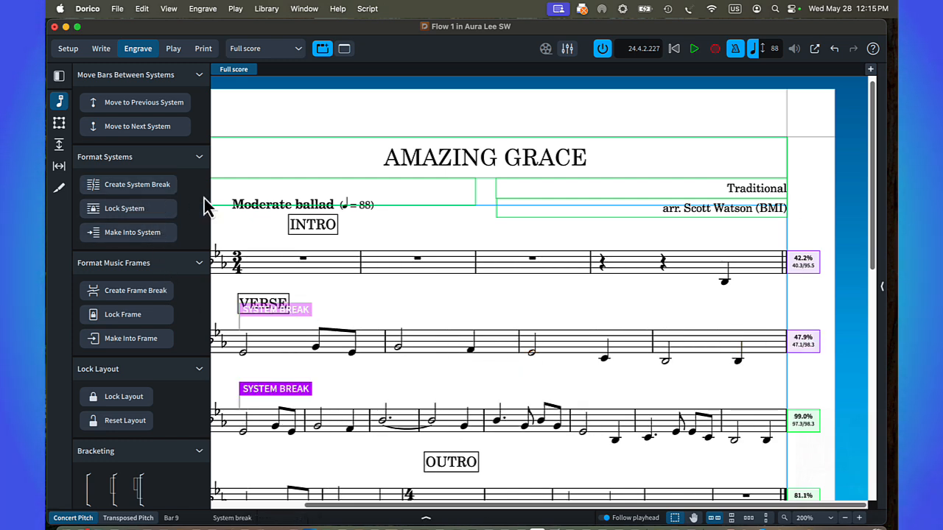
- Create further system breaks at bars 13, 16 and 20
scroll(393, 257, "down", 4)
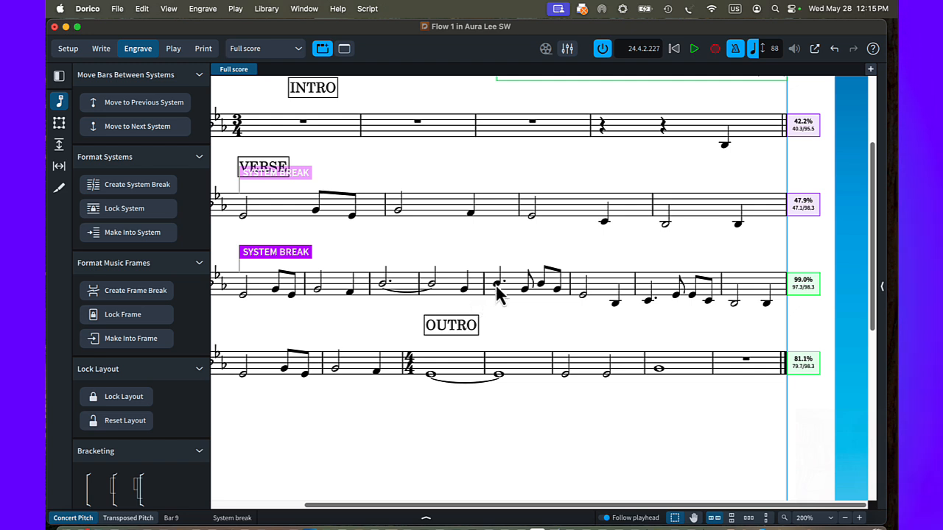
left_click(139, 186)
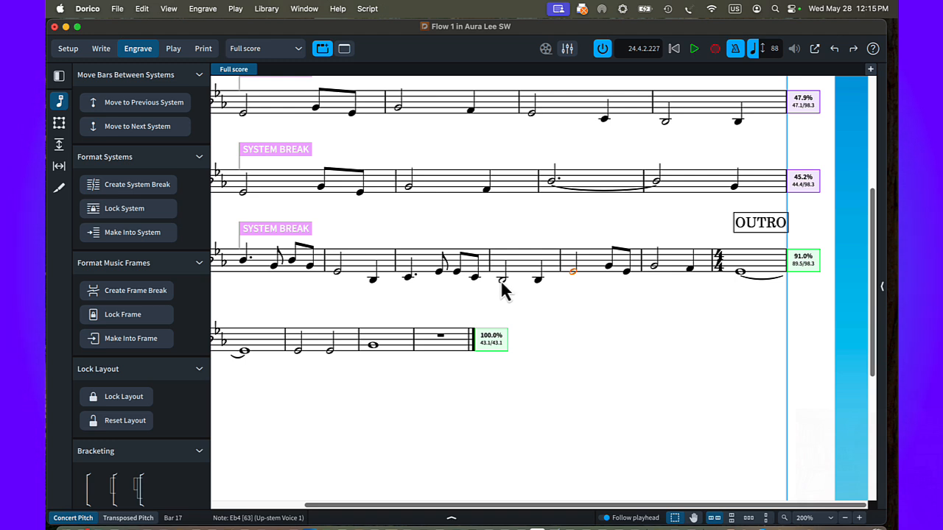
left_click(137, 186)
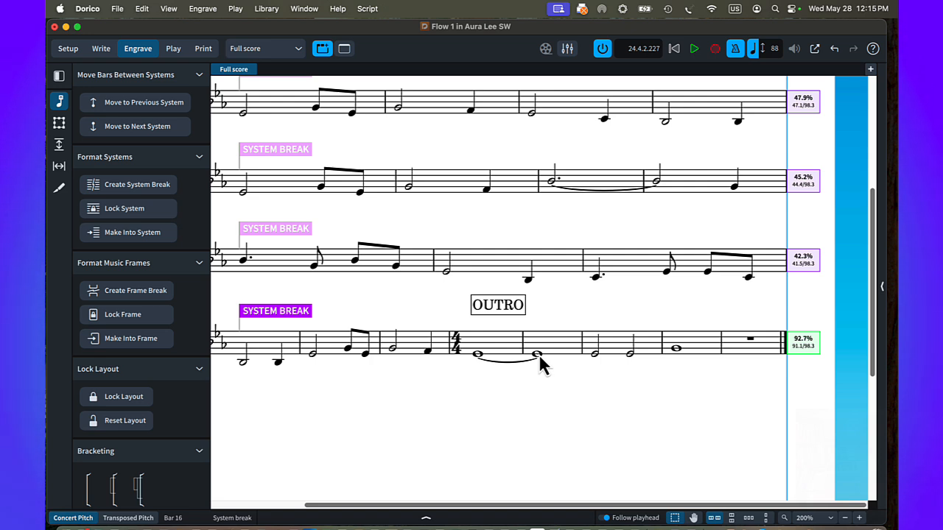
left_click(125, 188)
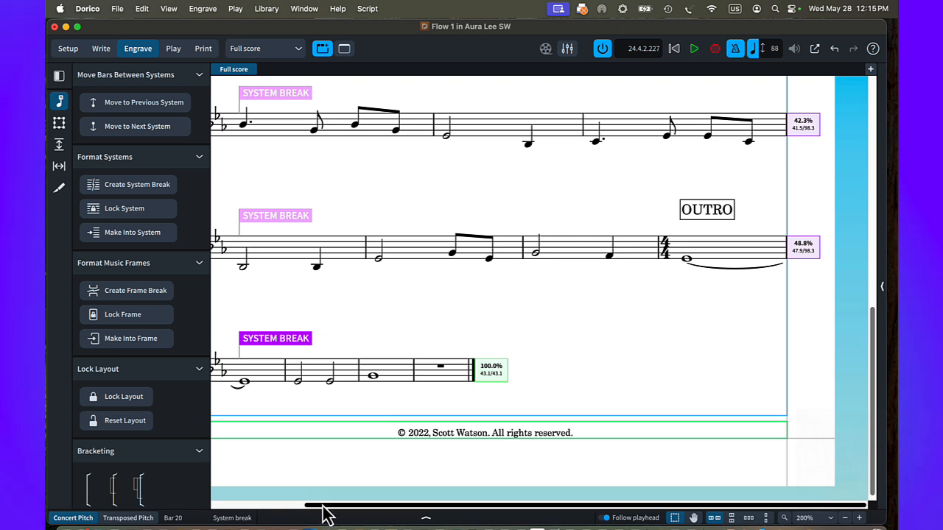
- In the full score's Note Spacing layout options, disable "Only justify final system in flow when more than", apply, and close the options
scroll(321, 497, "left", 5)
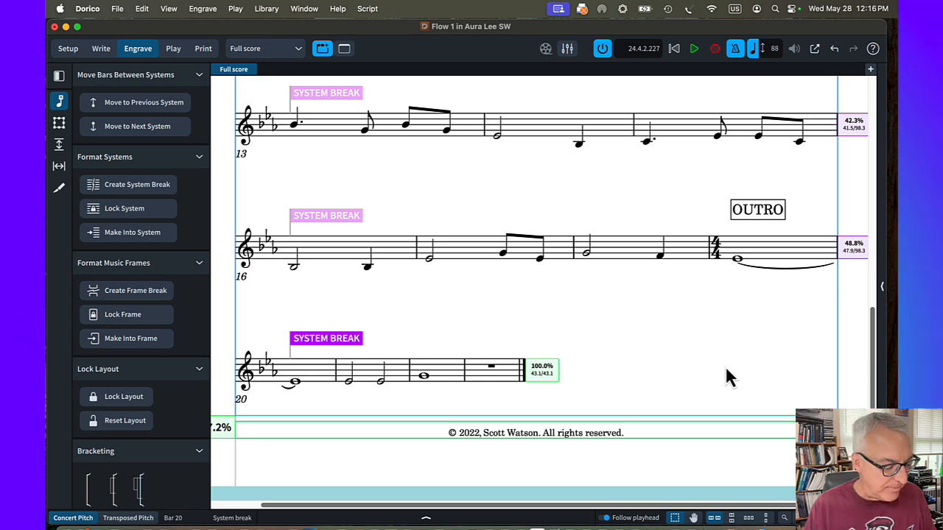
key("shift+super+l")
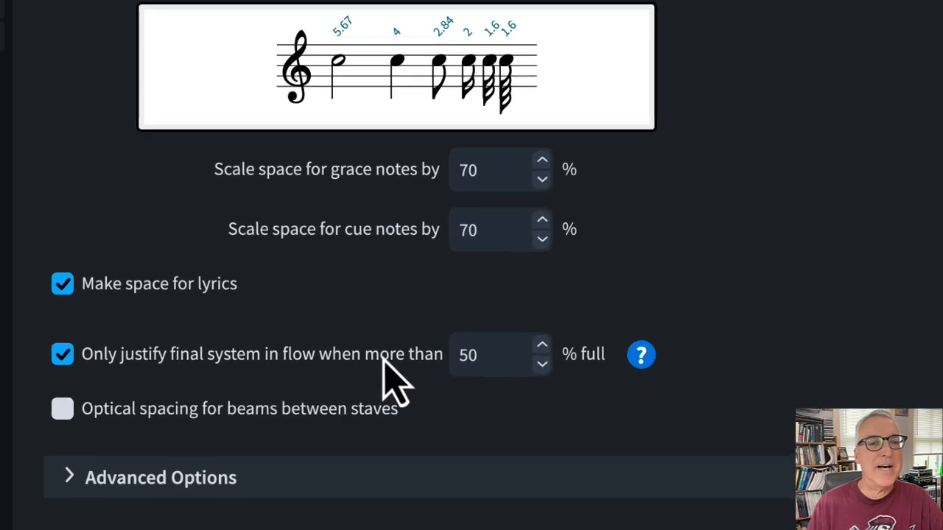
left_click(61, 354)
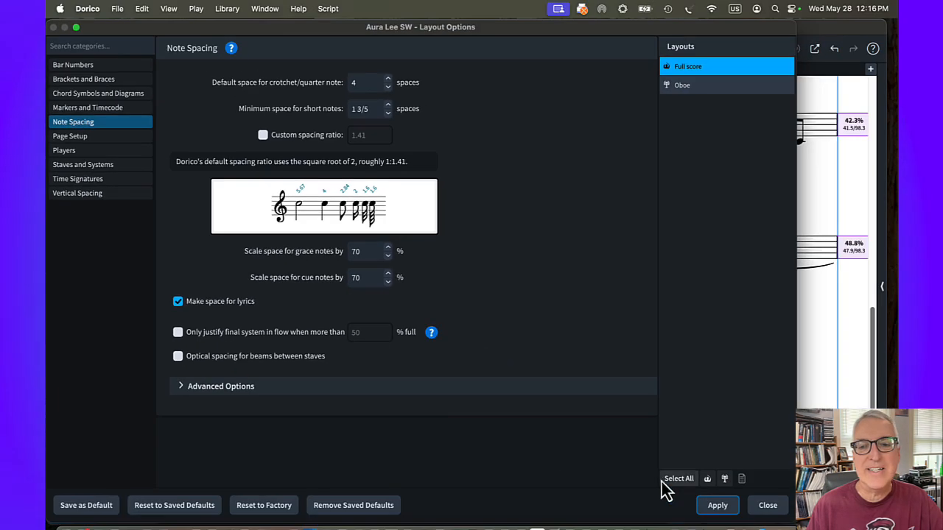
left_click(716, 507)
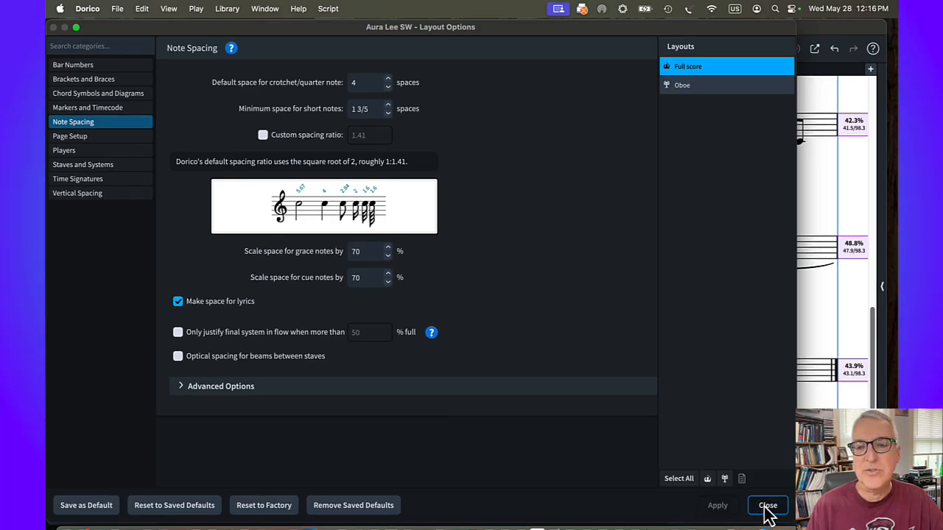
left_click(768, 505)
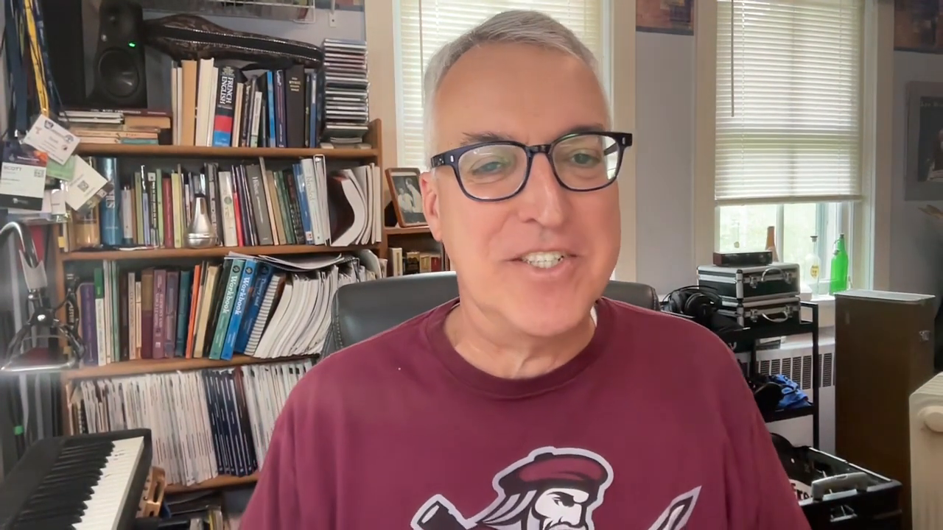
key("shift+super+l")
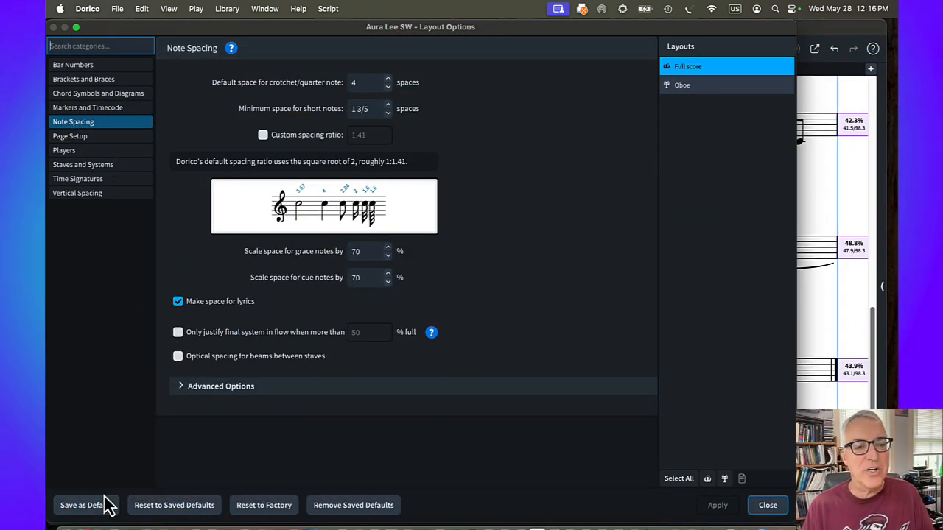
left_click(768, 506)
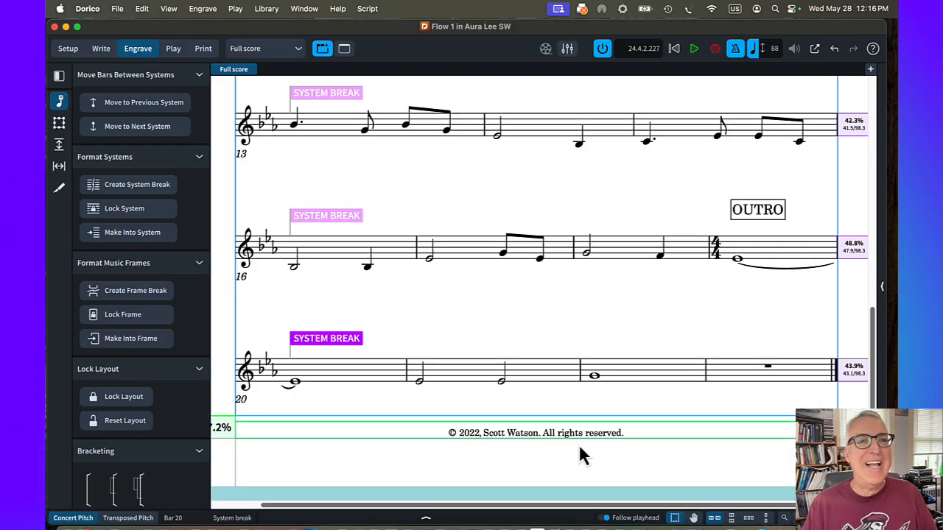
- Move the boxed INTRO label above the Moderate ballad tempo marking, and the VERSE label slightly up and left above bar 5
key("cmd+minus")
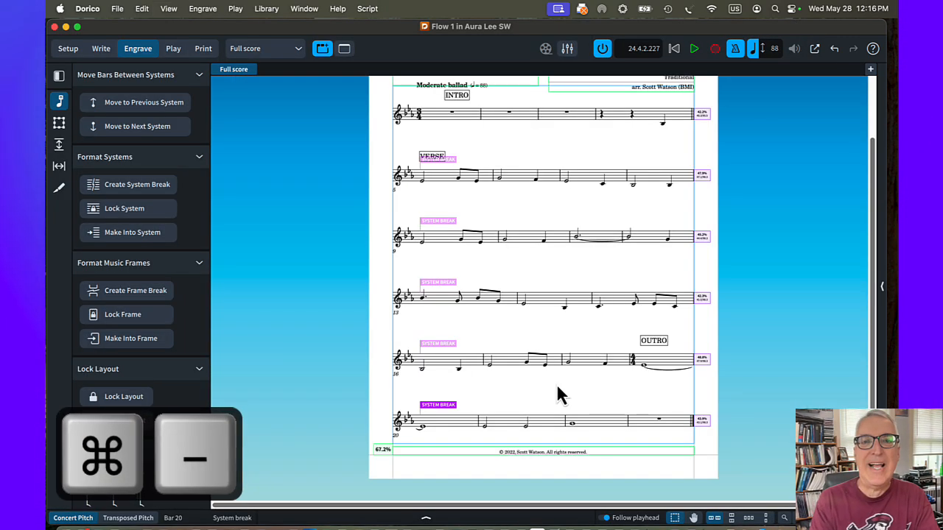
scroll(789, 340, "up", 2)
scroll(789, 340, "down", 1)
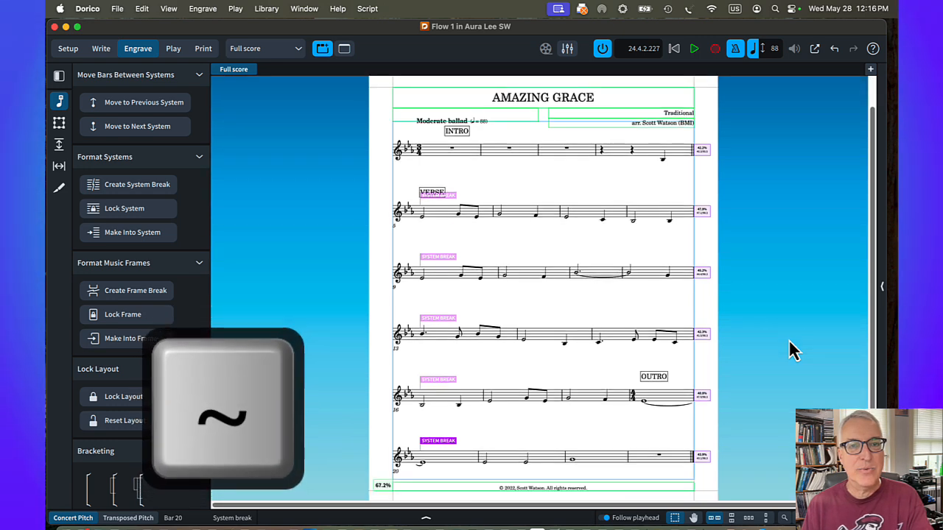
key("~")
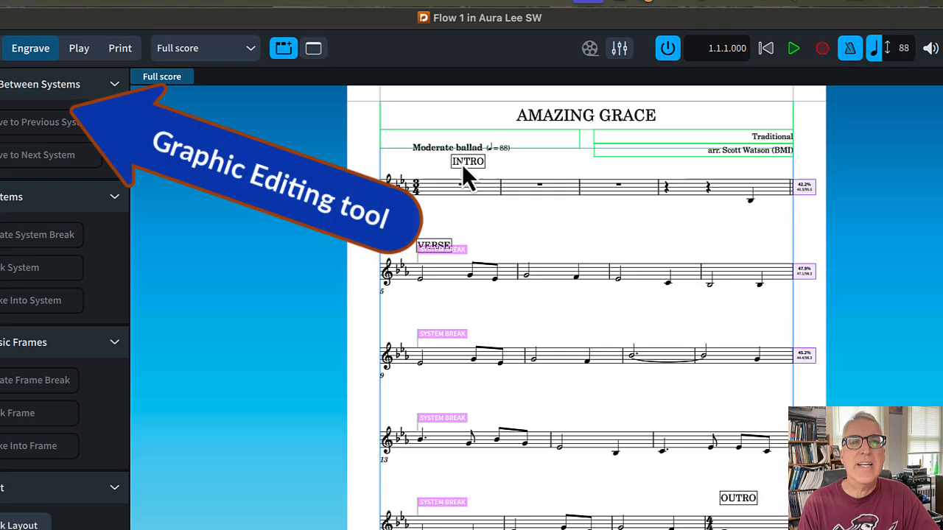
left_click_drag(454, 132, 431, 124)
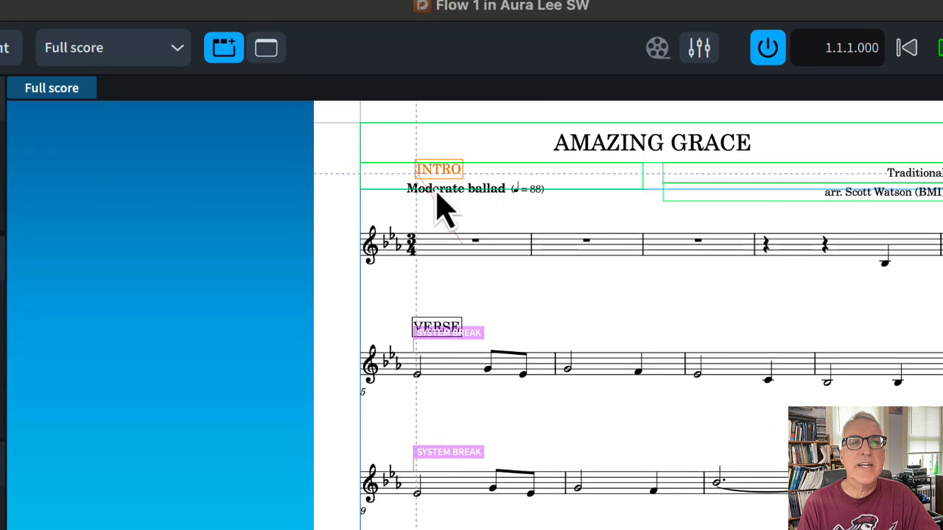
mouse_move(438, 197)
left_mouse_down()
mouse_move(432, 206)
mouse_move(441, 207)
mouse_move(436, 183)
left_mouse_up()
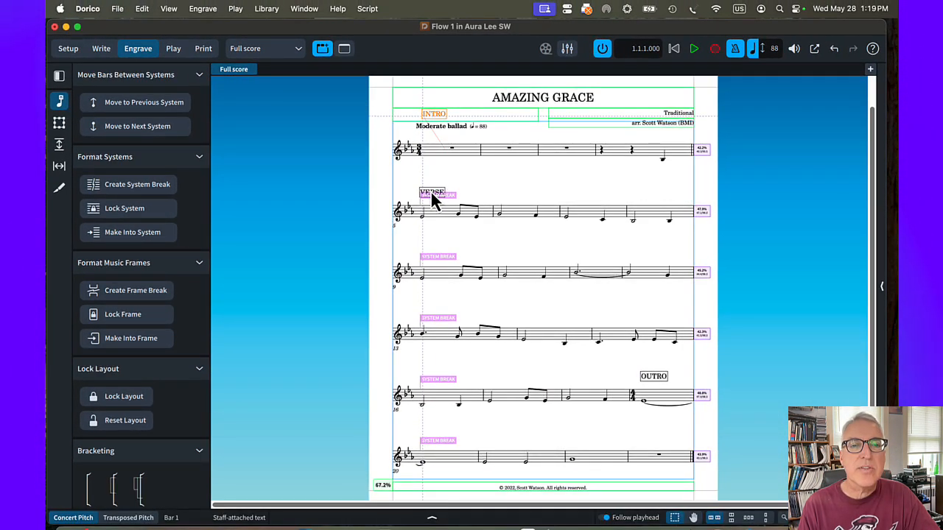
left_click_drag(433, 195, 424, 185)
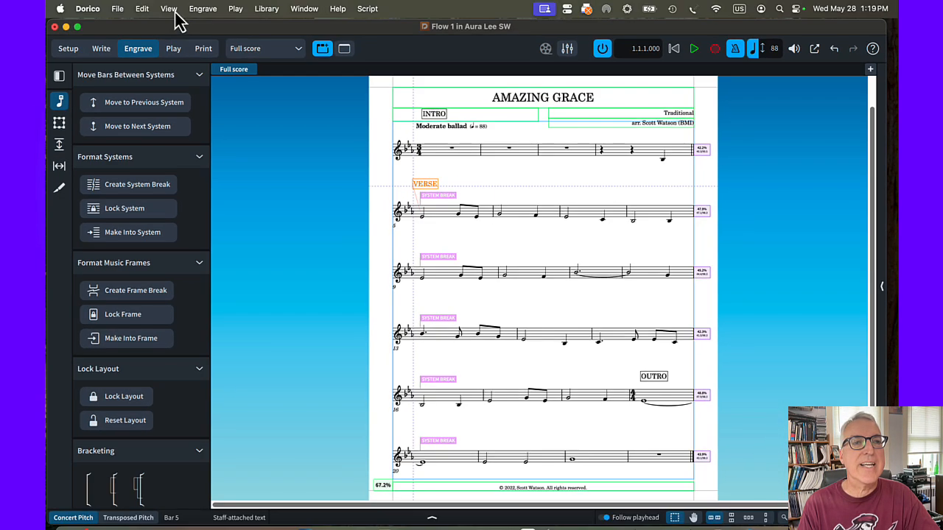
- Hide the signposts and move the boxed OUTRO label slightly up and left above the 4/4 time signature in bar 19
left_click(169, 9)
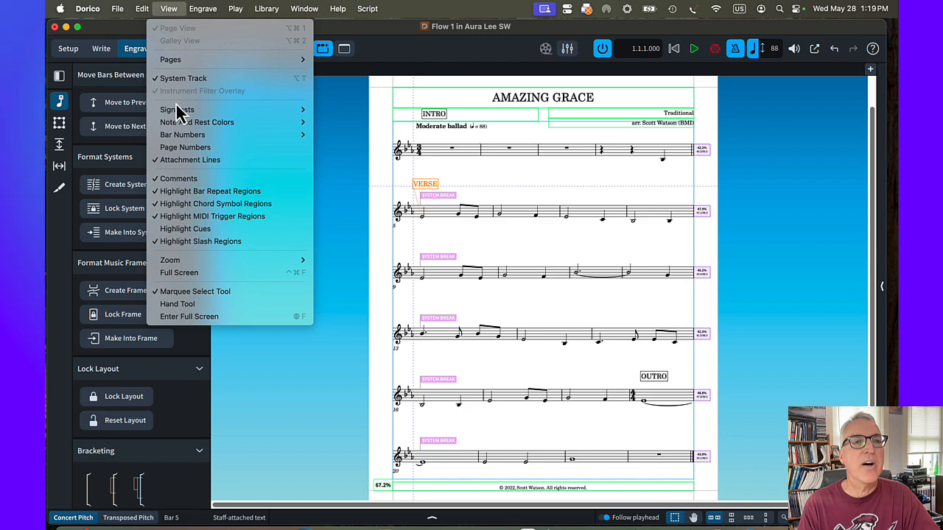
mouse_move(193, 111)
left_click(346, 110)
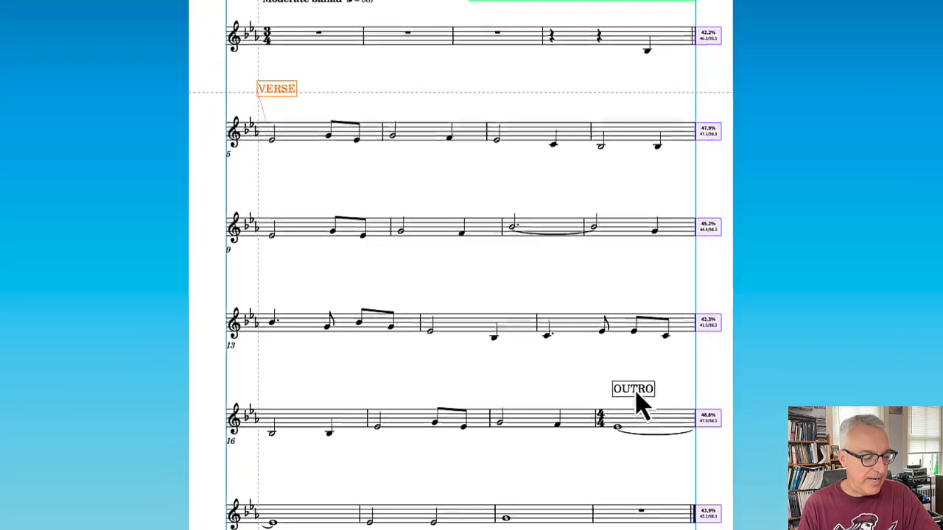
left_click_drag(655, 380, 648, 369)
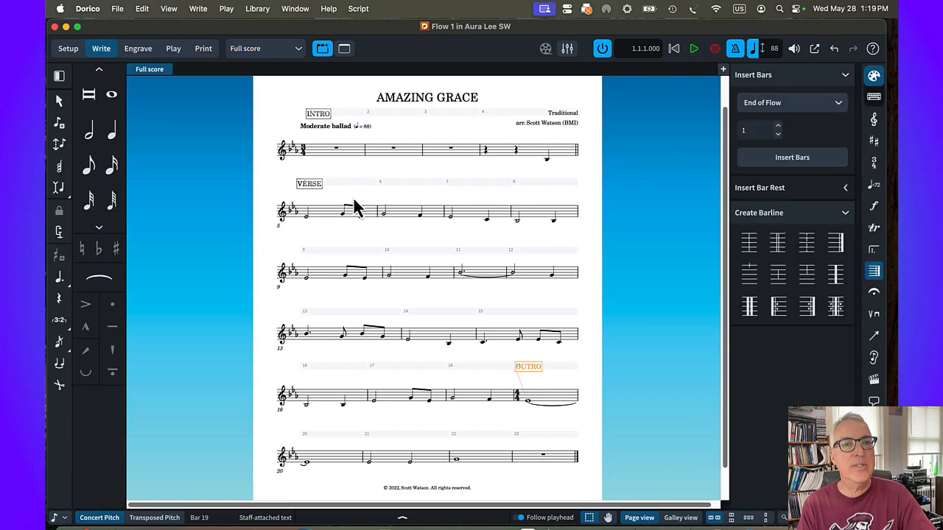
- Start chord symbol entry at bar 1 and enter an Eb chord on its first beat
left_click(335, 151)
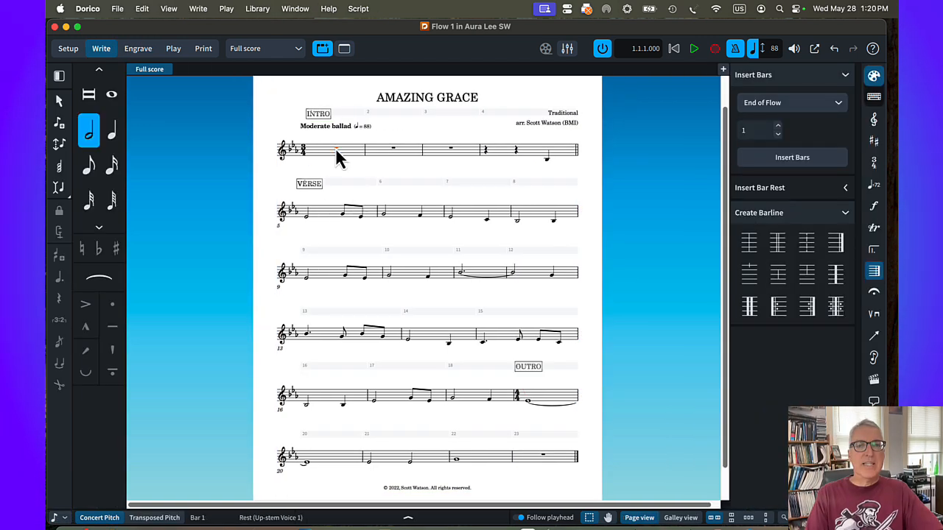
key("shift+q")
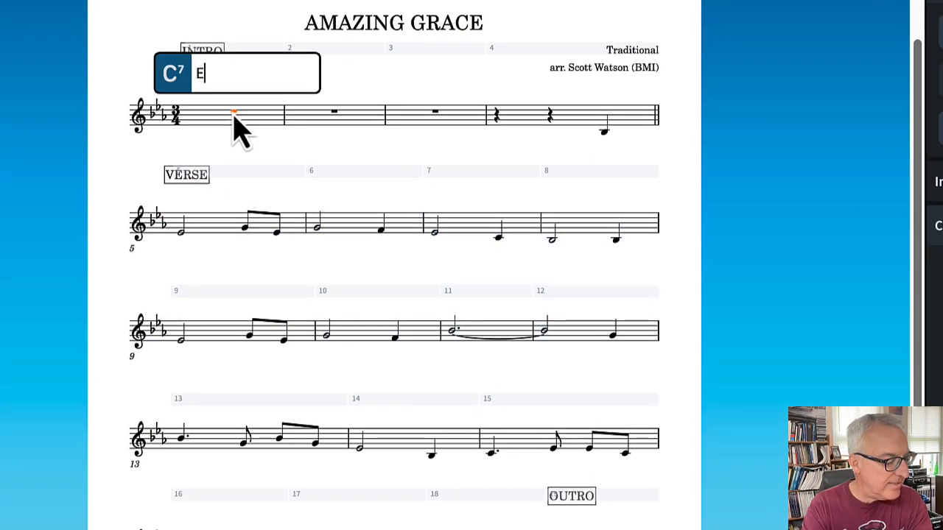
type("Eb")
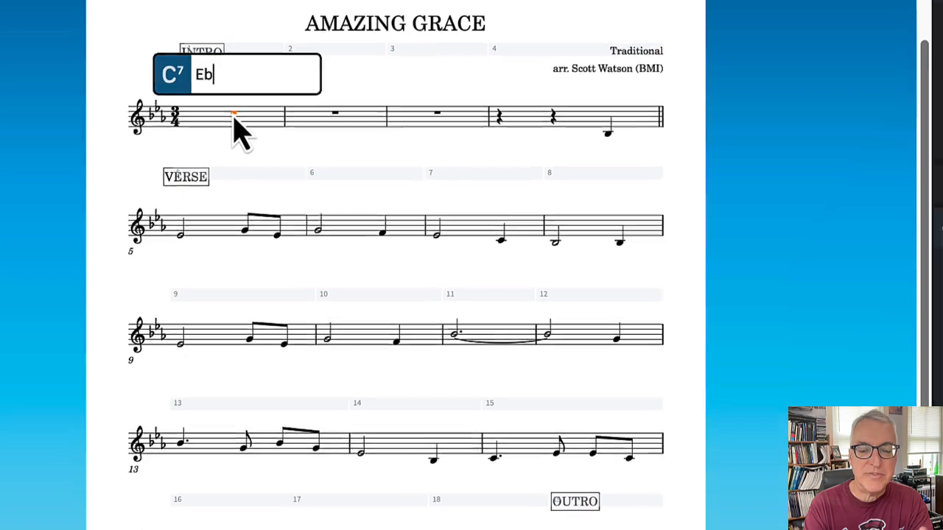
key("space")
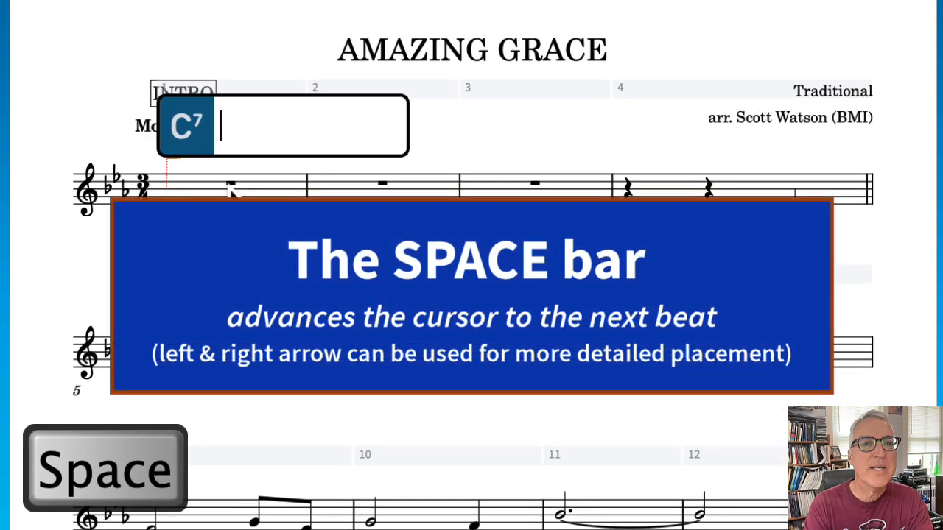
key("space")
key("space")
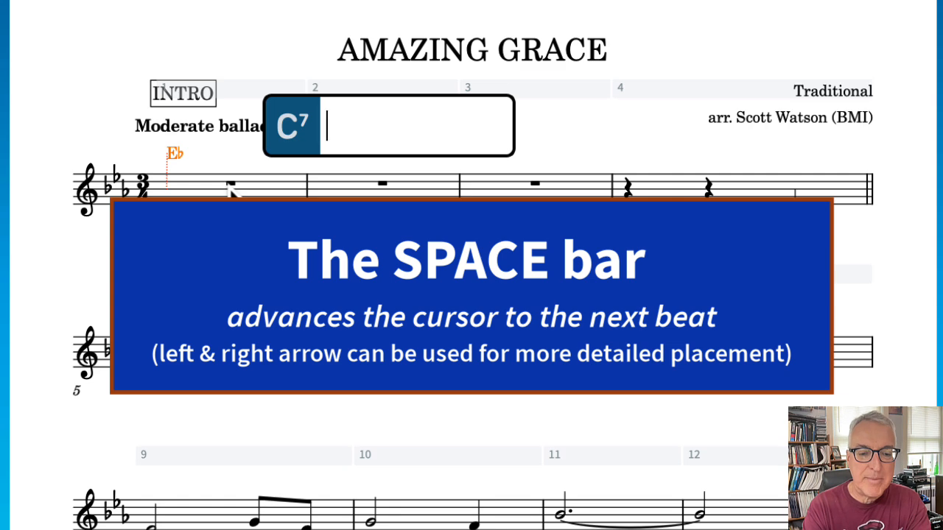
- Enter the remaining intro chord symbols: Fm7 in bar 2, Eb/G in bar 3 and Ab/Bb in bar 4
type("Fm")
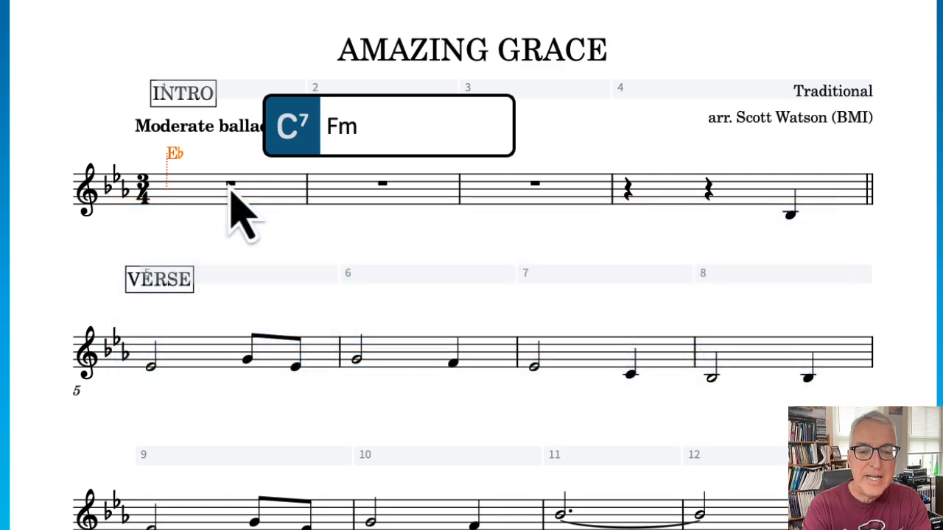
key("space")
key("space")
key("space")
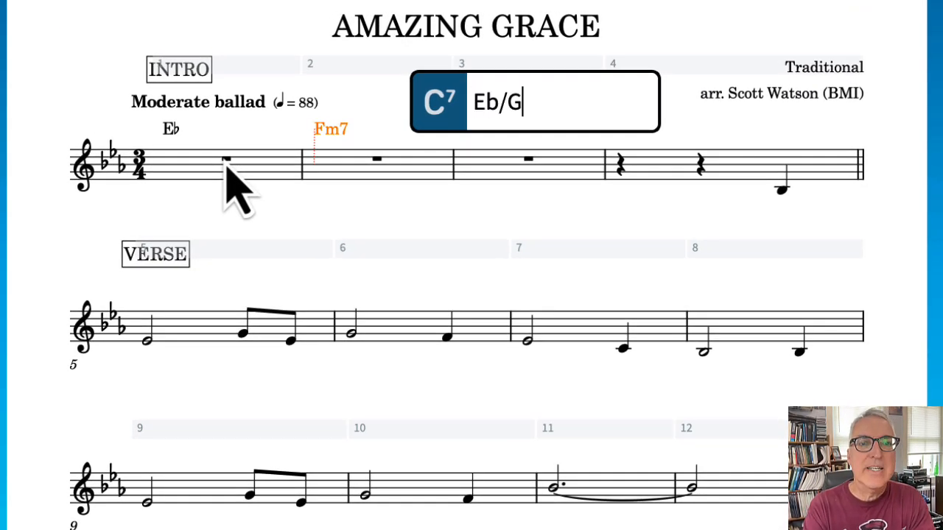
key("Tab")
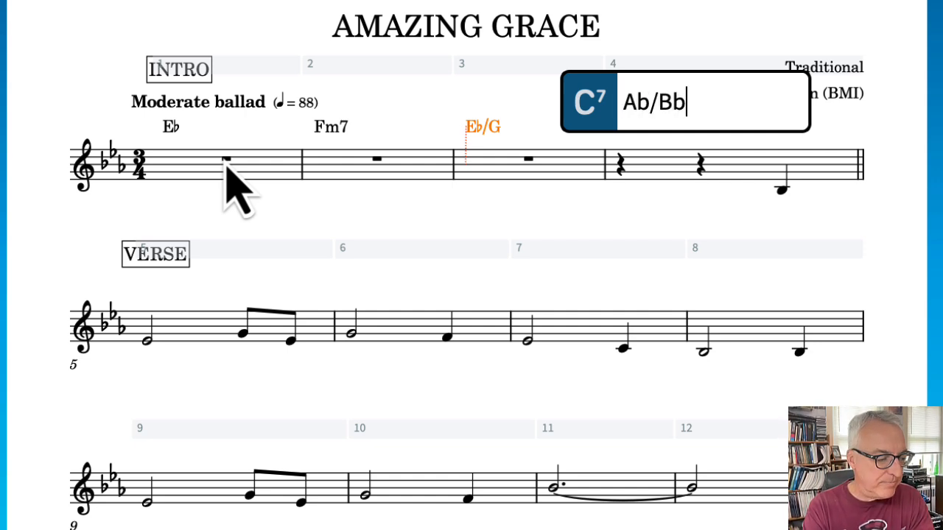
key("Tab")
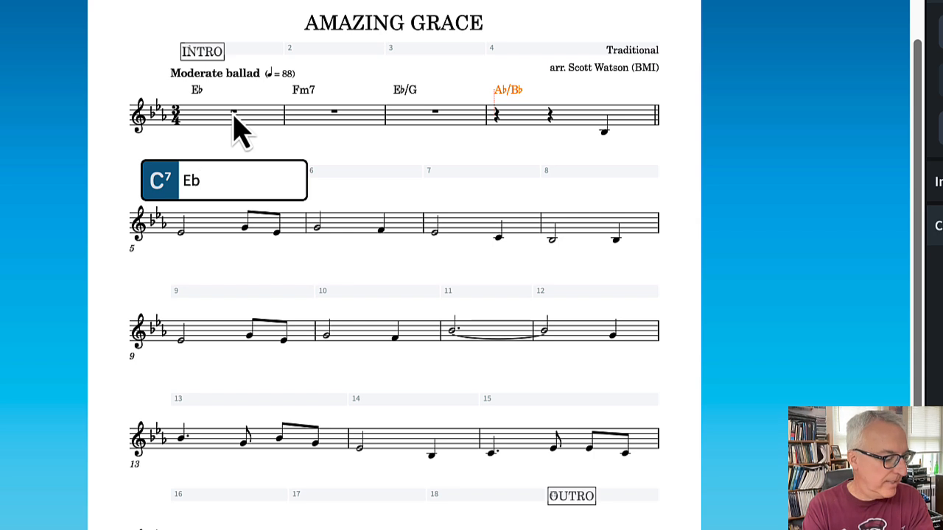
- Enter chord symbols Eb in bar 5, /G in bar 6, Ab(add2) in bar 7, and Eb/G, Fm7, Eb on the three beats of bar 8
key("Tab")
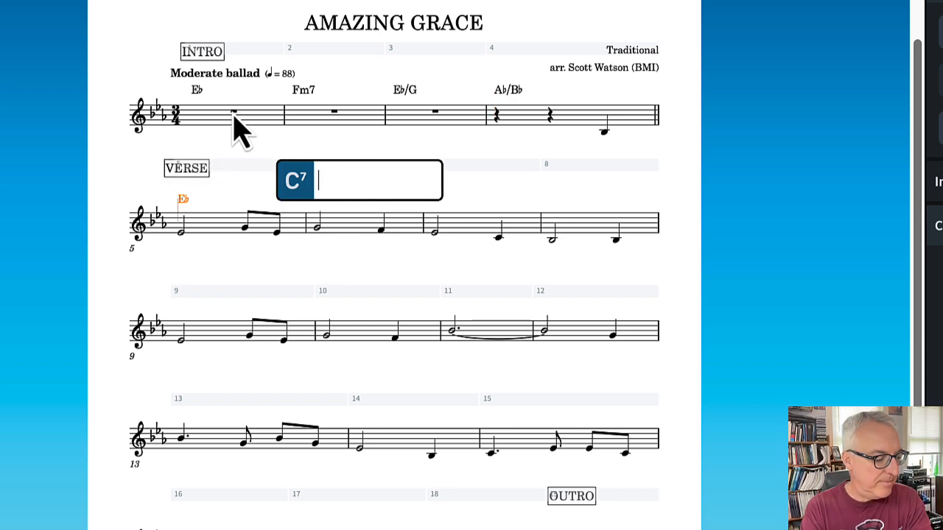
key("Tab")
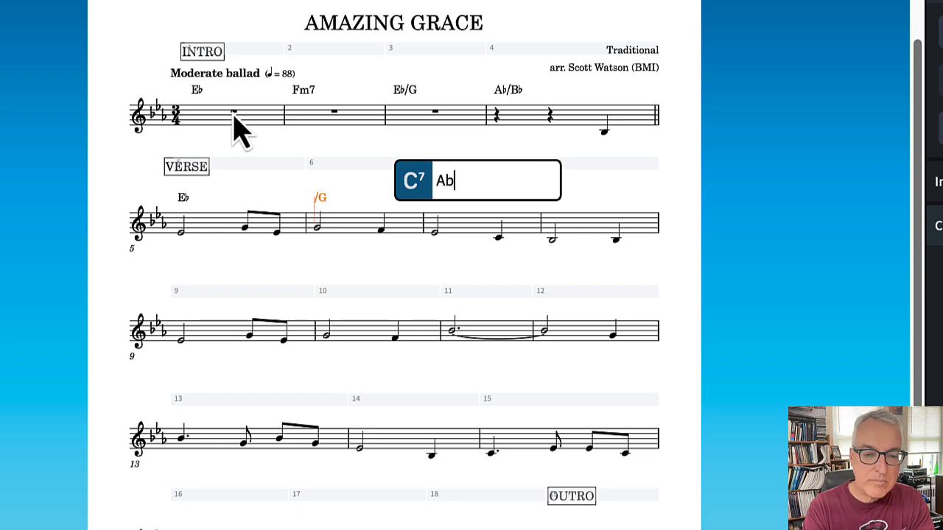
key("Tab")
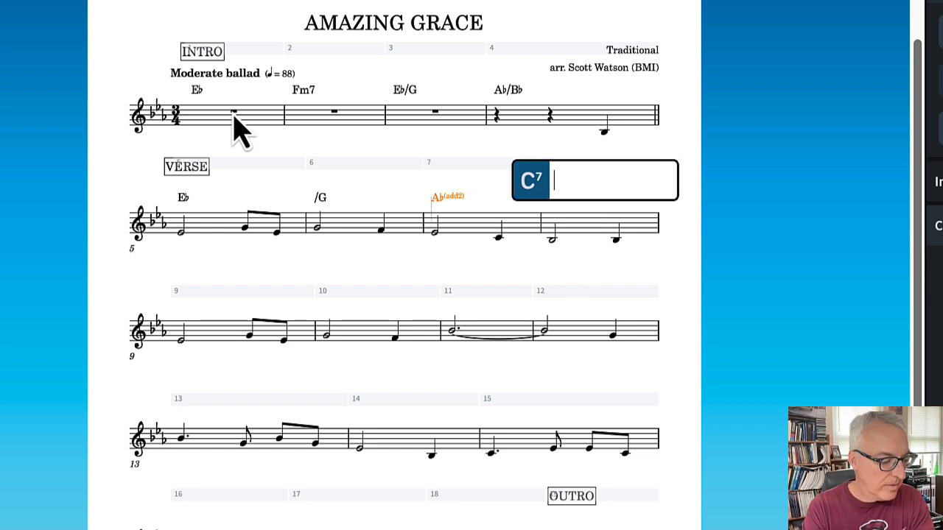
key("Tab")
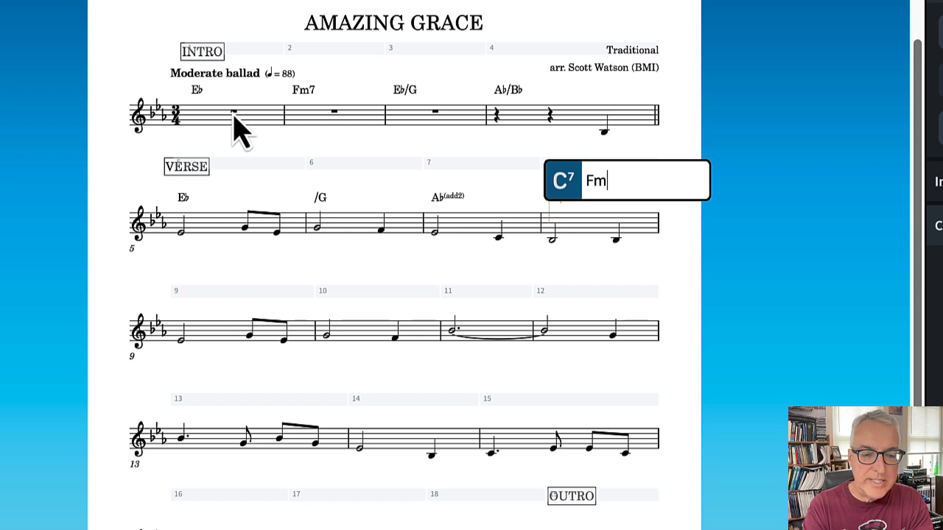
key("Tab")
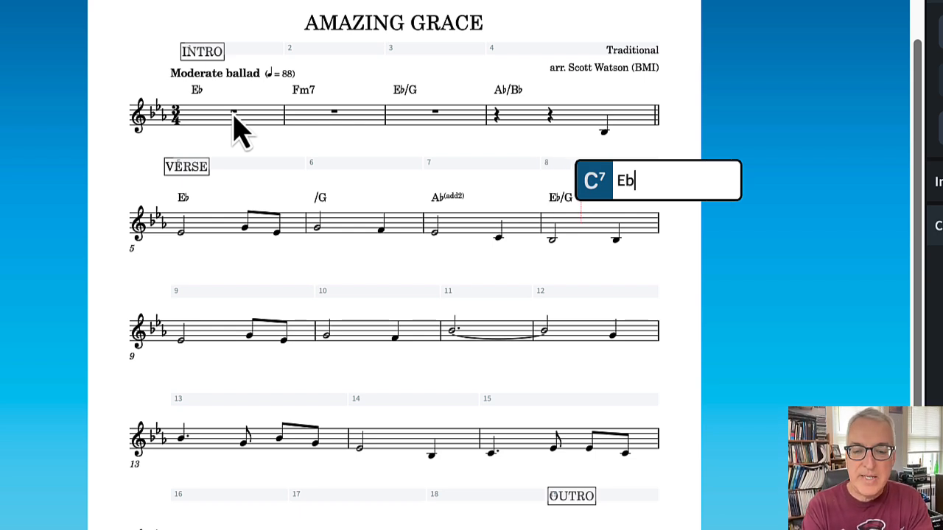
key("Tab")
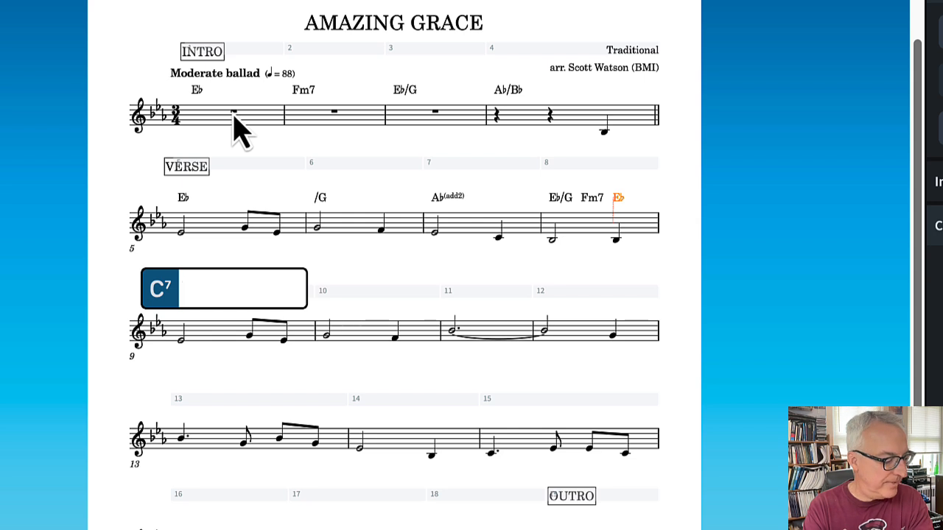
- Enter chord symbols Cm7 in bar 9, F in bar 10, Bb and a beat-three Cm in bar 11, and Bb/D in bar 12
type("Cm7")
key("Tab")
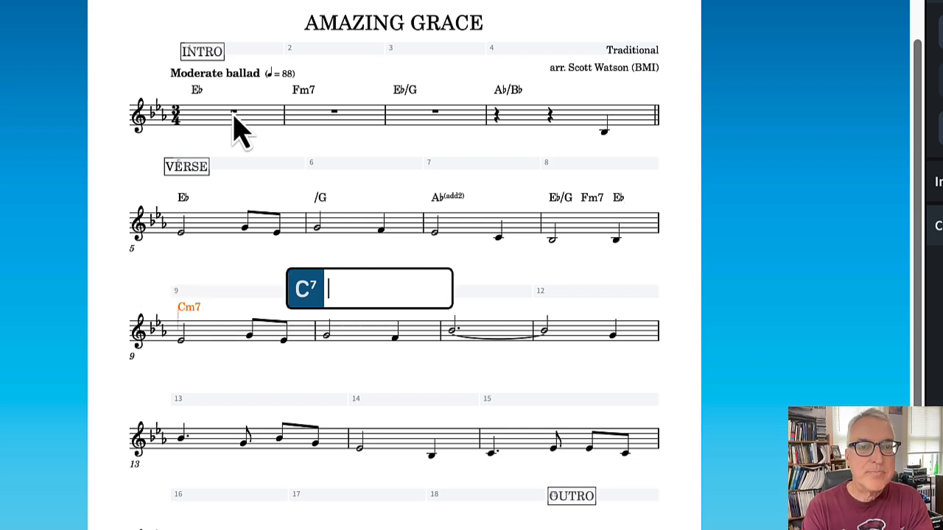
type("F")
key("Tab")
type("Bb")
key("space")
type("Cmt")
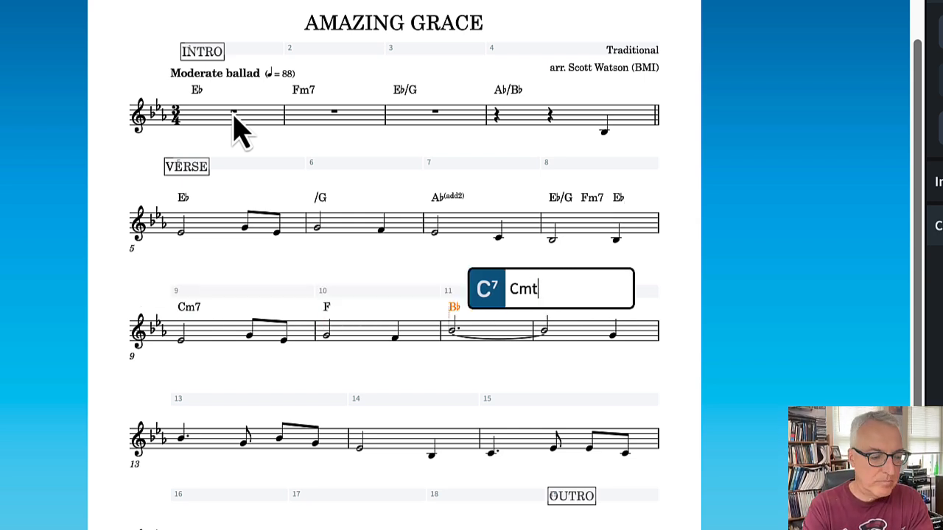
key("Tab")
type("Bb/D")
key("Tab")
- Enter chord symbols Eb in bar 13, Eb(add2)/G and a beat-three Eb/G in bar 14, and Ab(add2) in bar 15
type("Eb")
key("Tab")
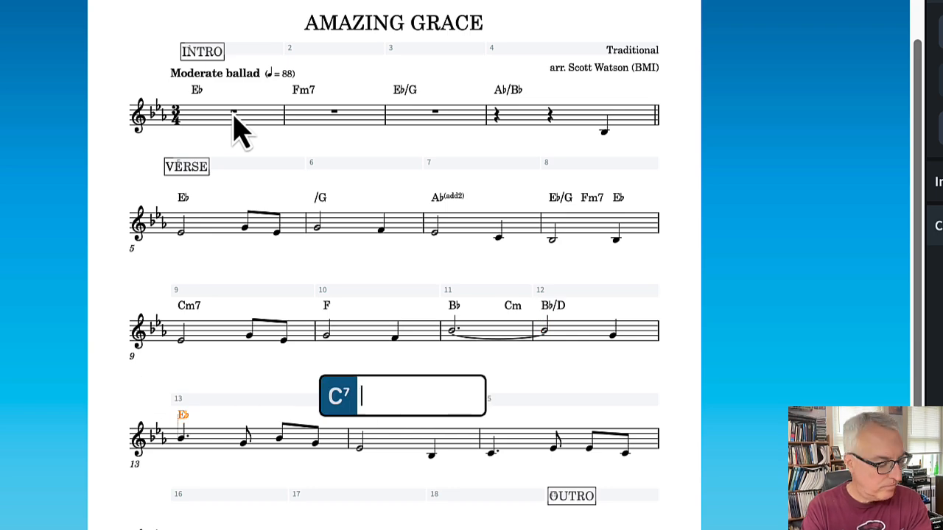
type("Eb(add2)/G")
key("space")
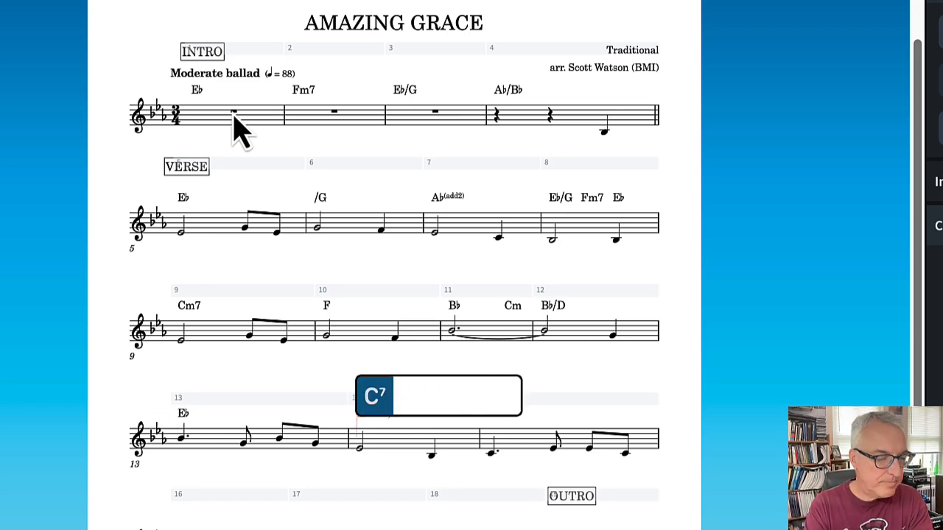
key("space")
type("Eb/G")
key("Tab")
type("Ab(add2")
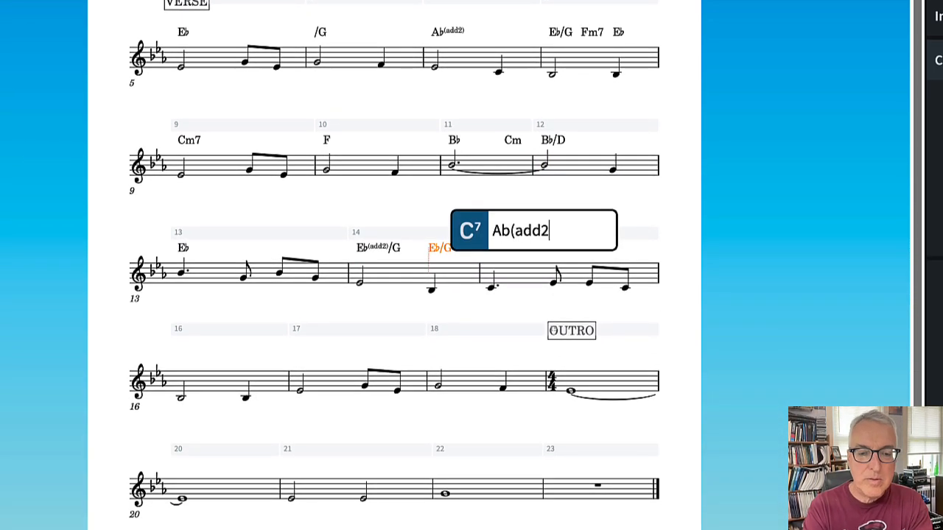
type(")")
key("space")
key("Tab")
- Enter Eb/G, Fm7 and Eb chord symbols on the three beats of bar 16
type("Eb/G")
key("space")
type("Fm7")
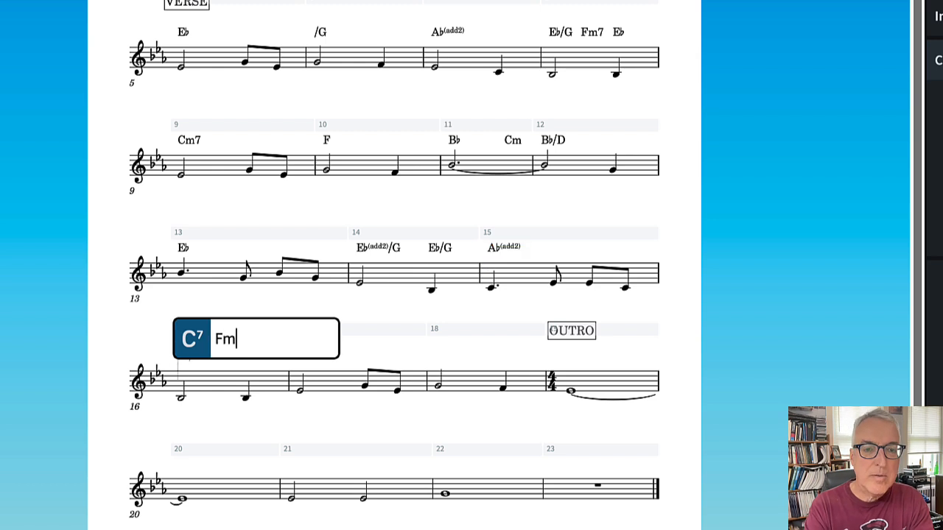
key("space")
type("Eb")
key("space")
- Enter chord symbols Cm7 in bar 17, and F on beat one and Bb on beat three of bar 18
type("Cm7")
key("space")
type("F")
key("space")
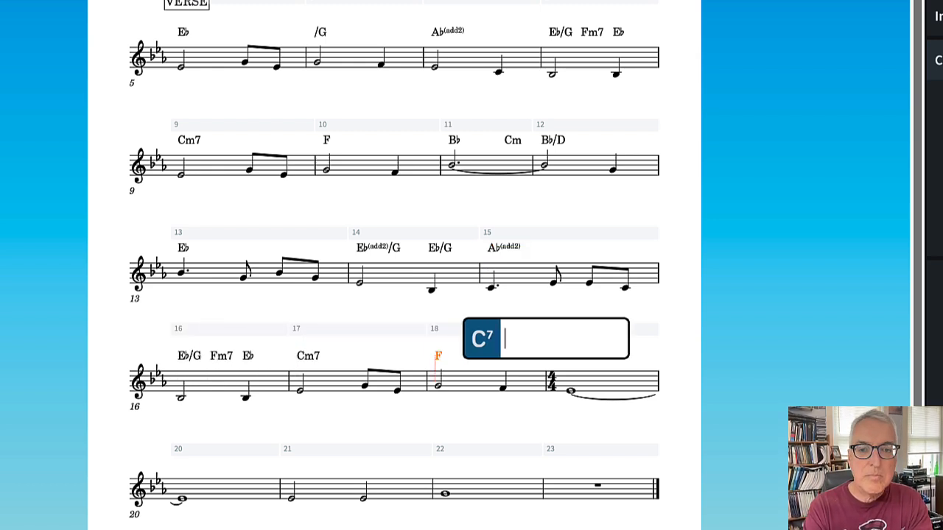
type("Bb")
key("space")
- Enter the first outro chord symbols: Ab(add2) in bar 19 and Eb/G in bar 20
type("Ab(add2)")
key("space")
key("Tab")
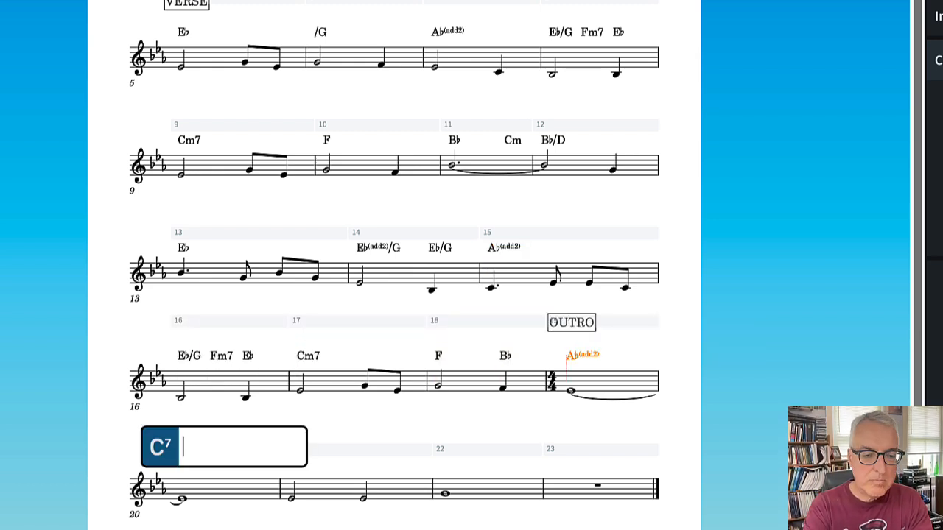
type("Eb/G")
key("space")
- Enter chord symbols F7 and a beat-three Ab/Bb in bar 21 and Eb(add2) in bar 22, and end chord entry
type("F7")
key("space")
type("Ab/Bb")
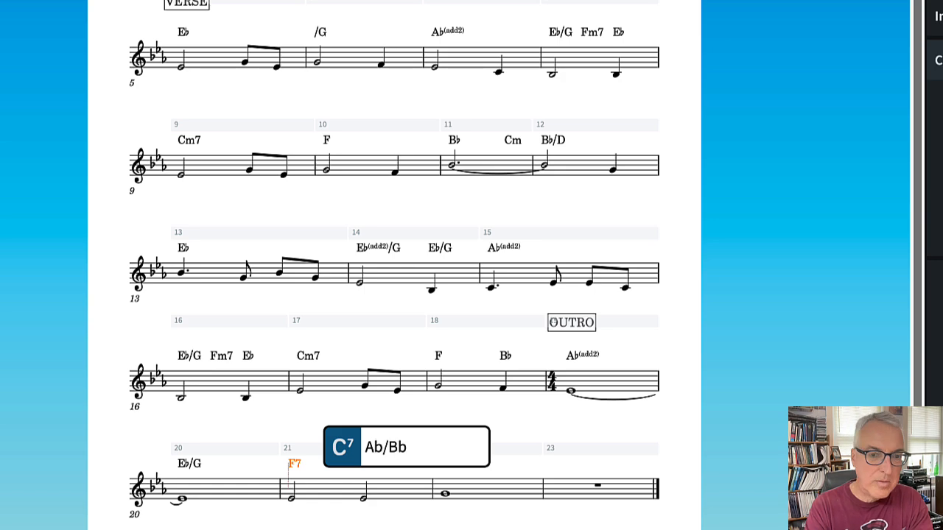
key("space")
type("Eb(add2)")
key("space")
key("space")
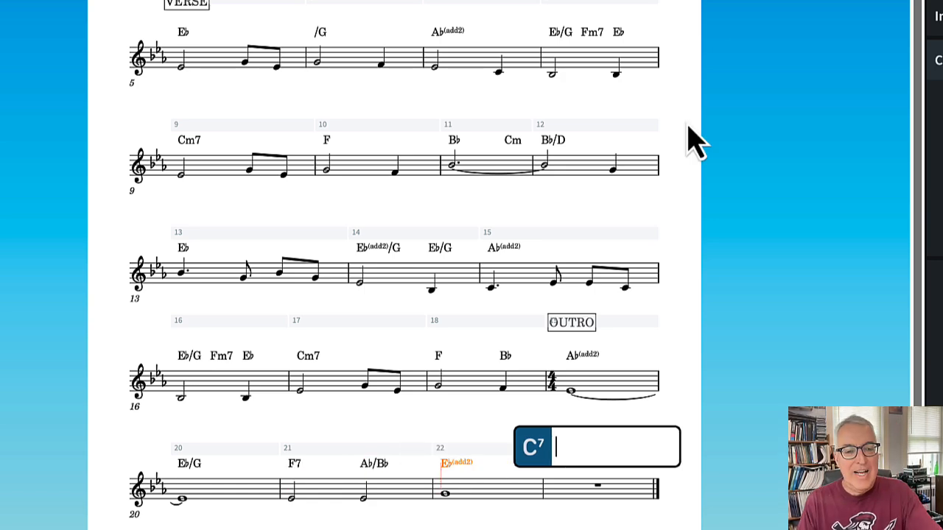
key("Escape")
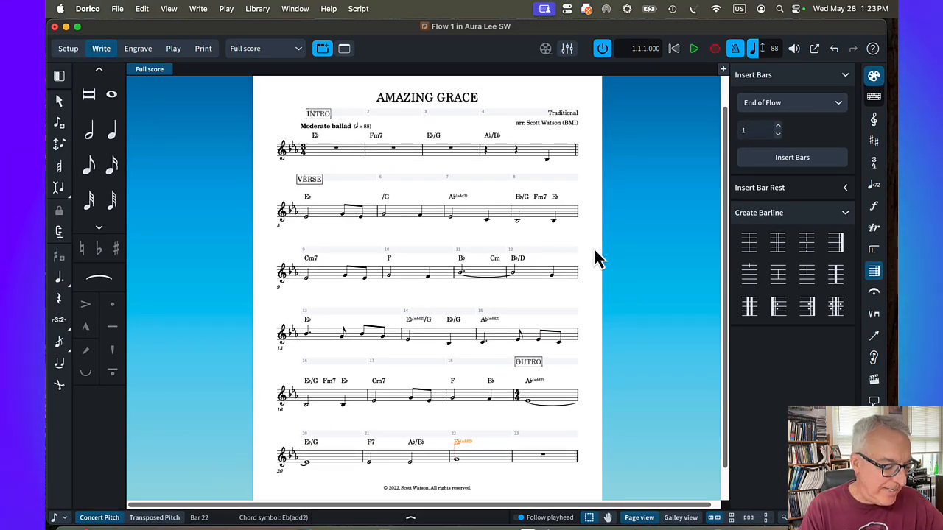
- Delete the empty final bar 23
left_click(543, 435)
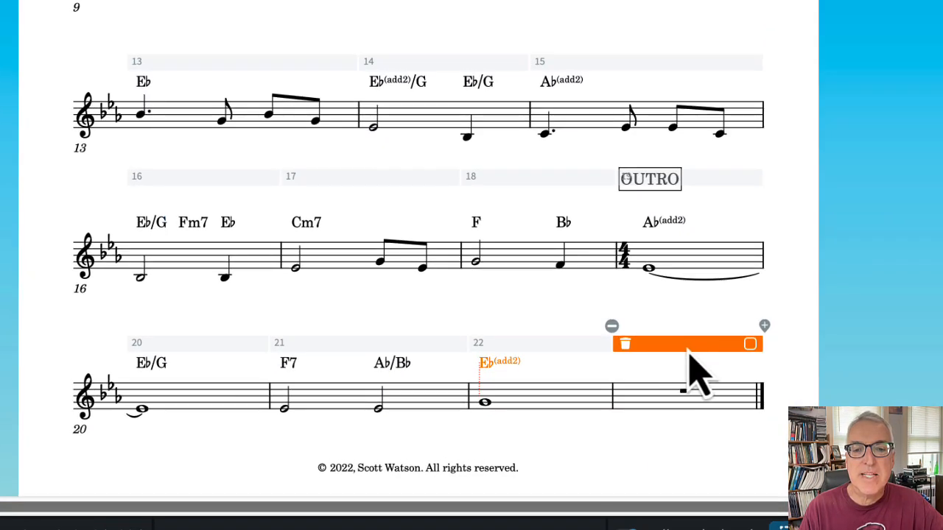
left_click(627, 348)
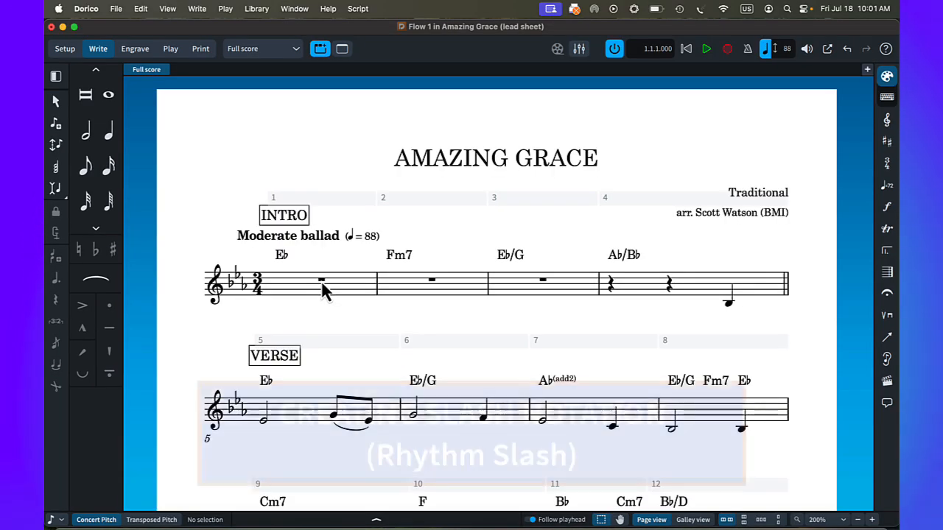
- Create a slash region over the intro rests from bar 1 through the second beat of bar 4
left_click(322, 281)
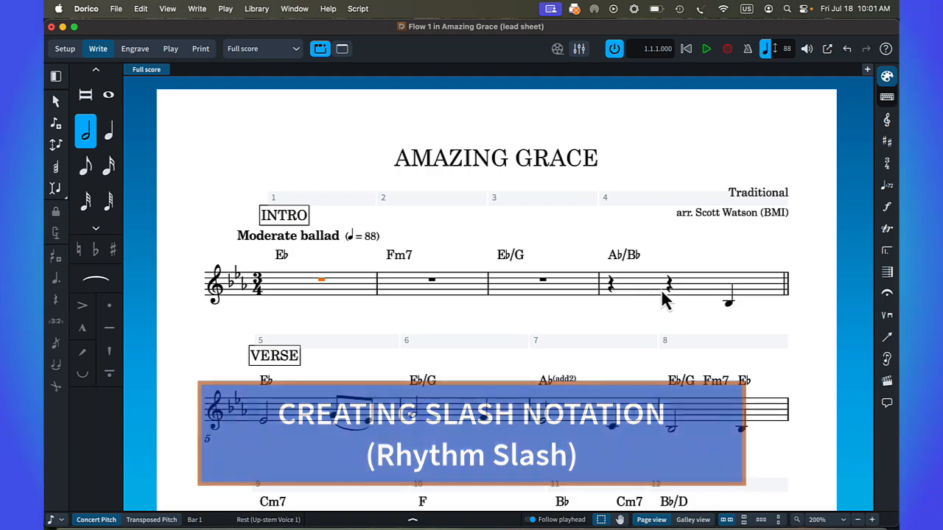
left_click(666, 287, "shift")
key("shift+r")
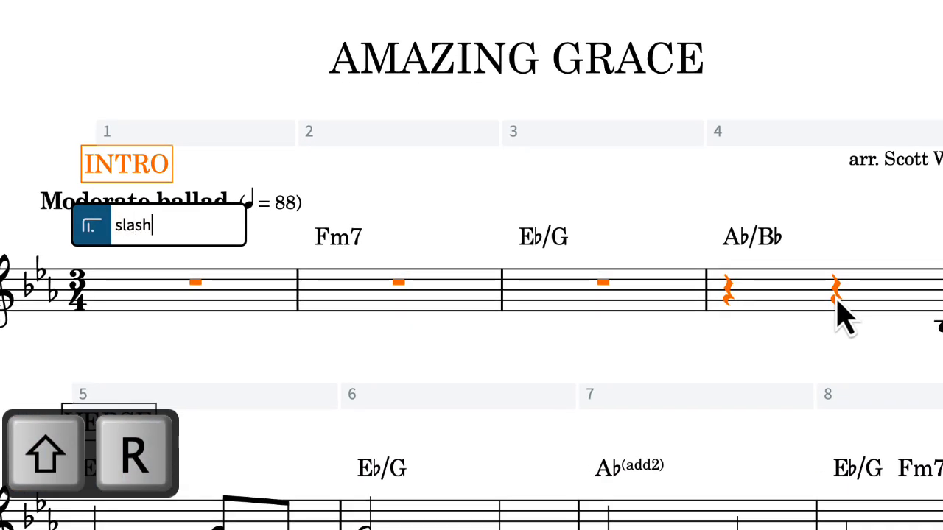
key("Return")
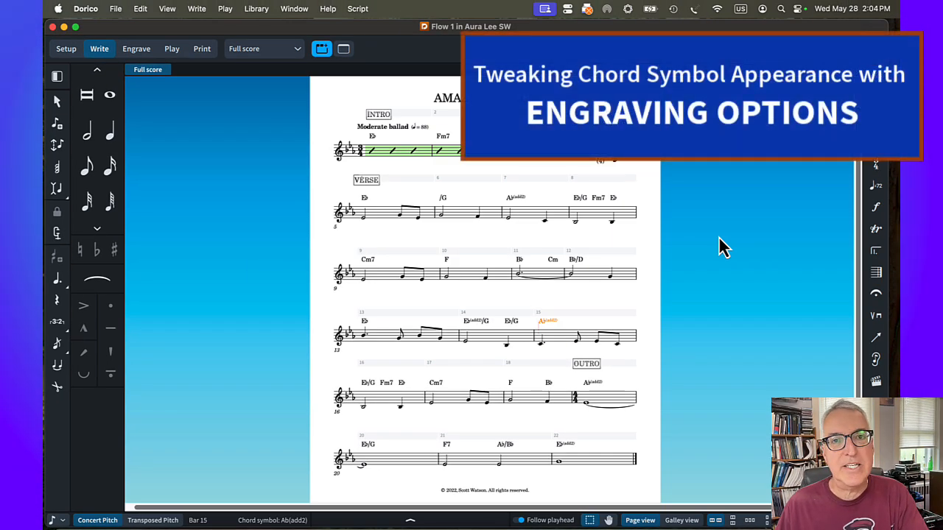
- Open the chord symbol engraving options and look through the root, quality, interval and alteration settings
key("super+shift+e")
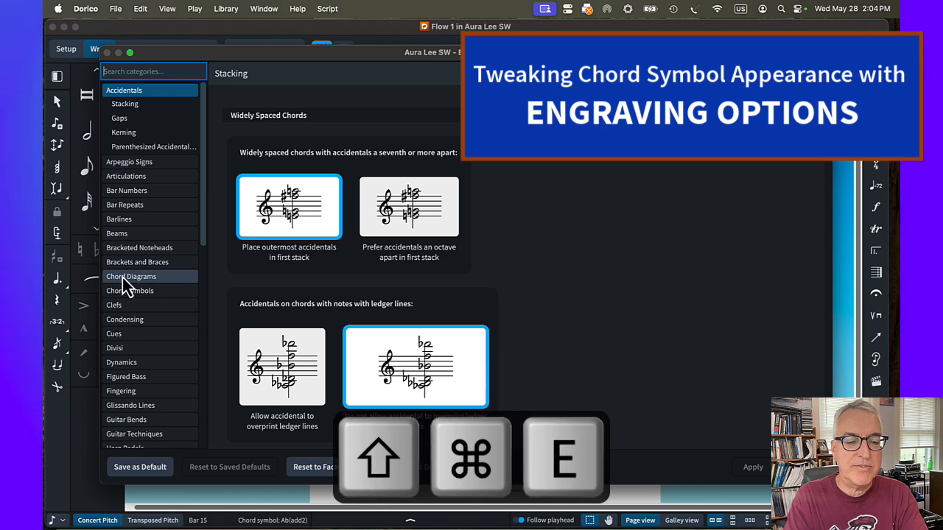
left_click(124, 291)
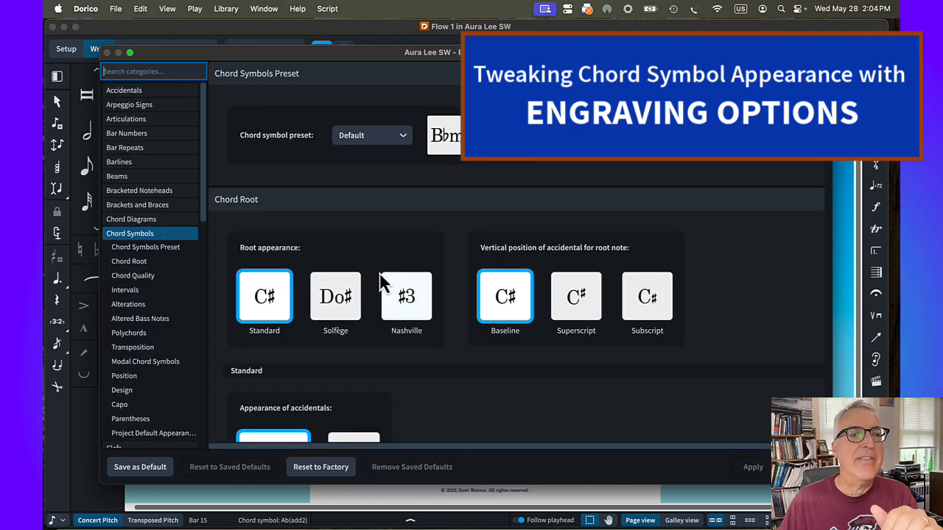
scroll(382, 284, "down", 5)
scroll(381, 283, "down", 15)
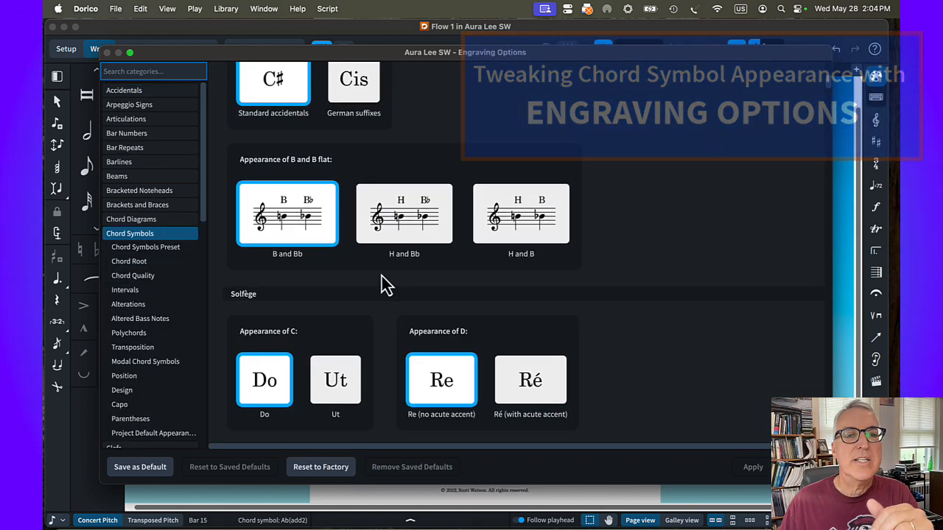
scroll(384, 286, "down", 20)
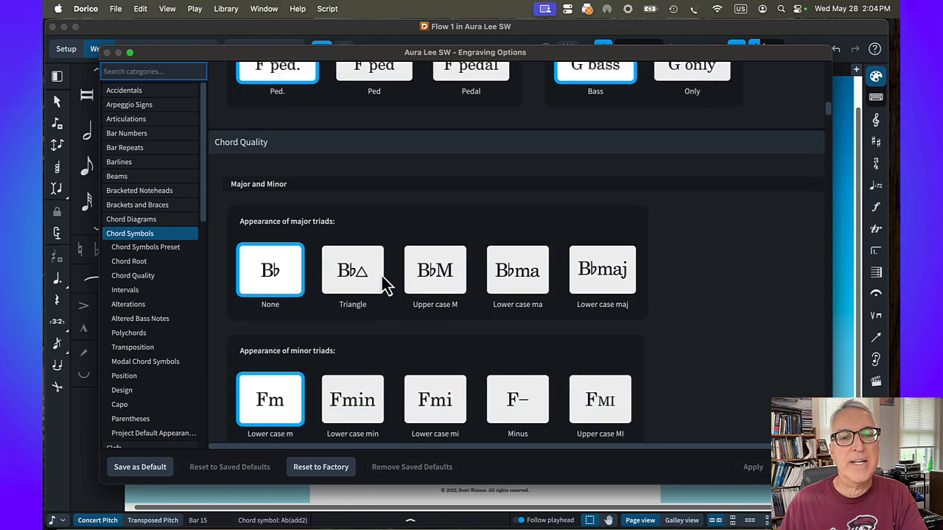
scroll(384, 286, "down", 20)
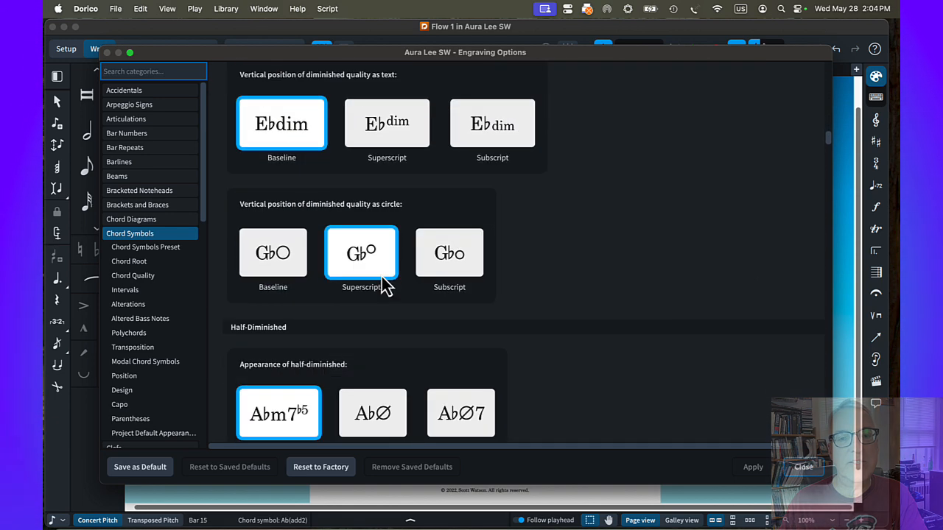
scroll(385, 281, "down", 20)
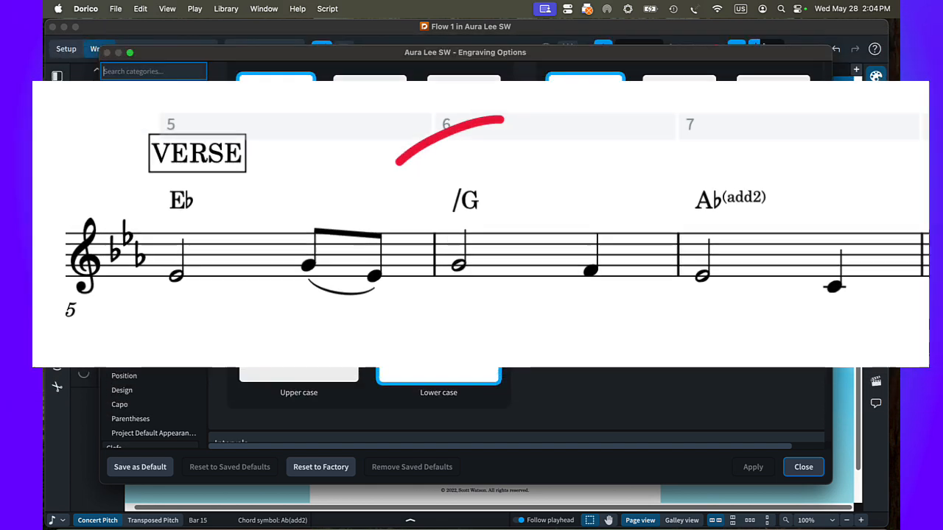
scroll(384, 282, "down", 10)
scroll(385, 281, "down", 5)
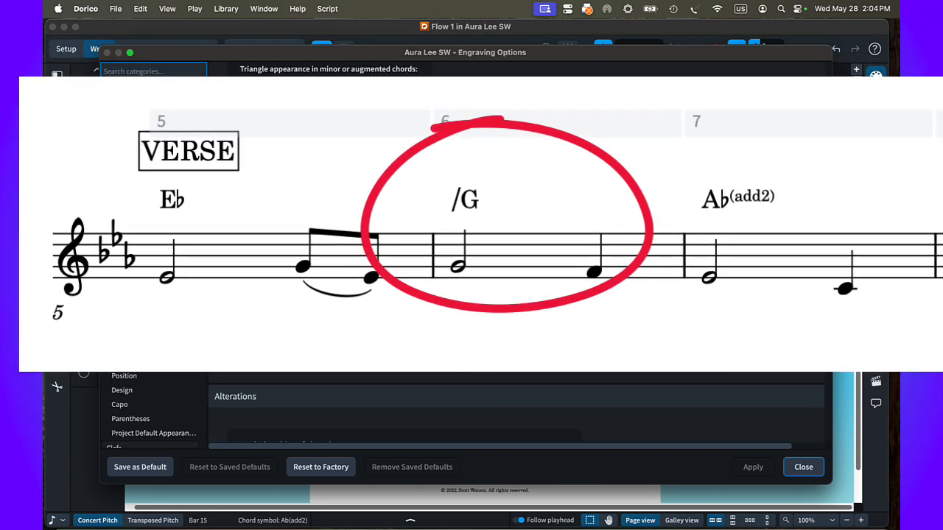
scroll(385, 282, "down", 10)
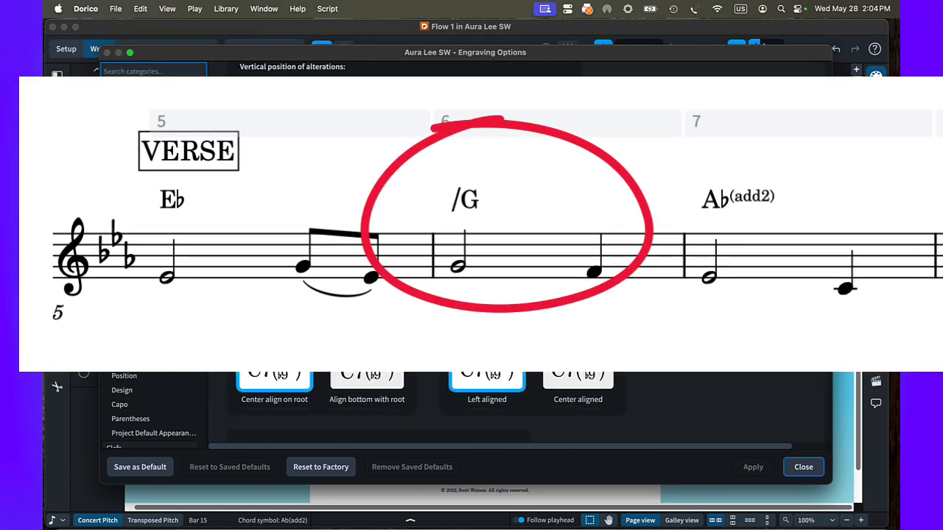
scroll(385, 282, "down", 3)
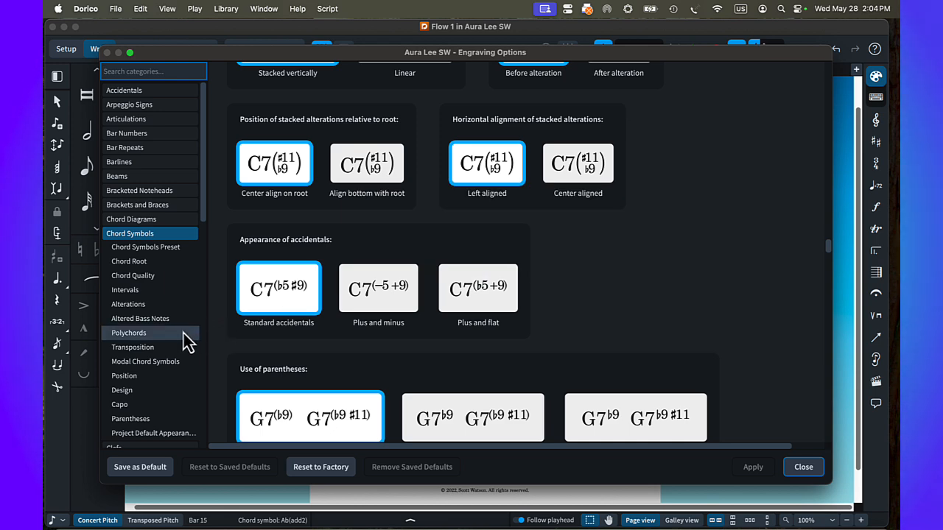
- Set successive identical chord symbols with differing altered bass notes to show the chord symbol in full, and apply the change
left_click(177, 316)
left_click(405, 330)
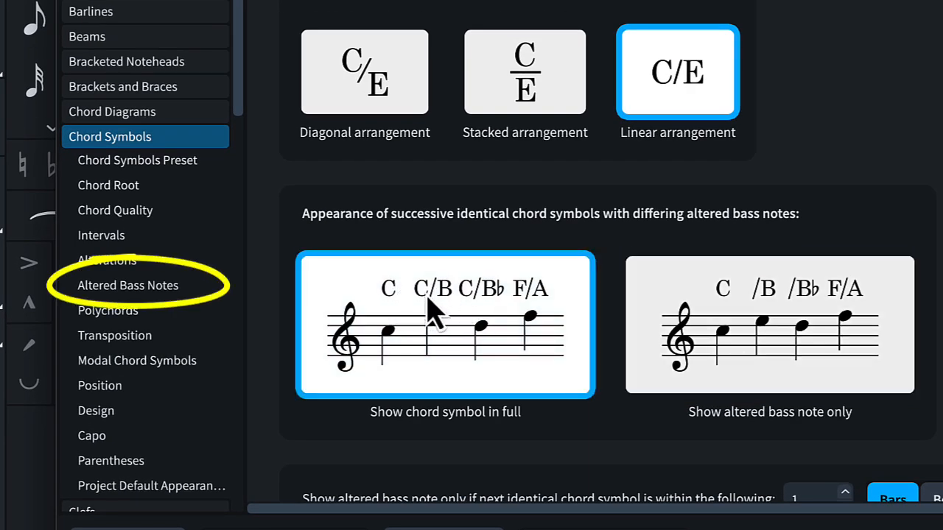
left_click(757, 302)
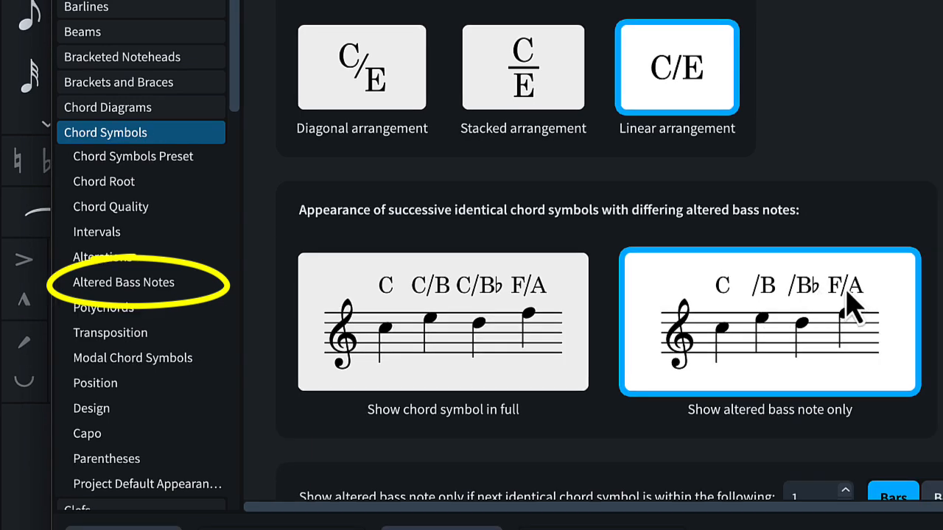
left_click(389, 319)
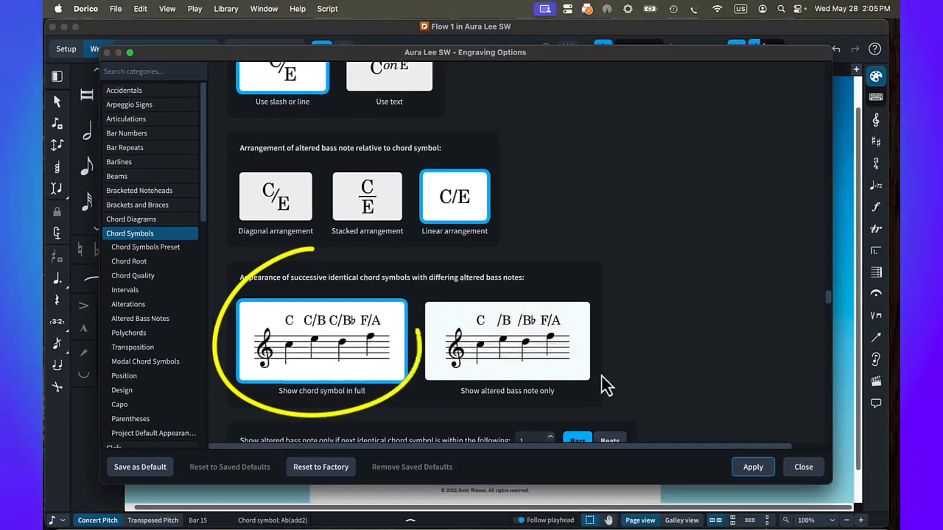
left_click(753, 467)
left_click(803, 467)
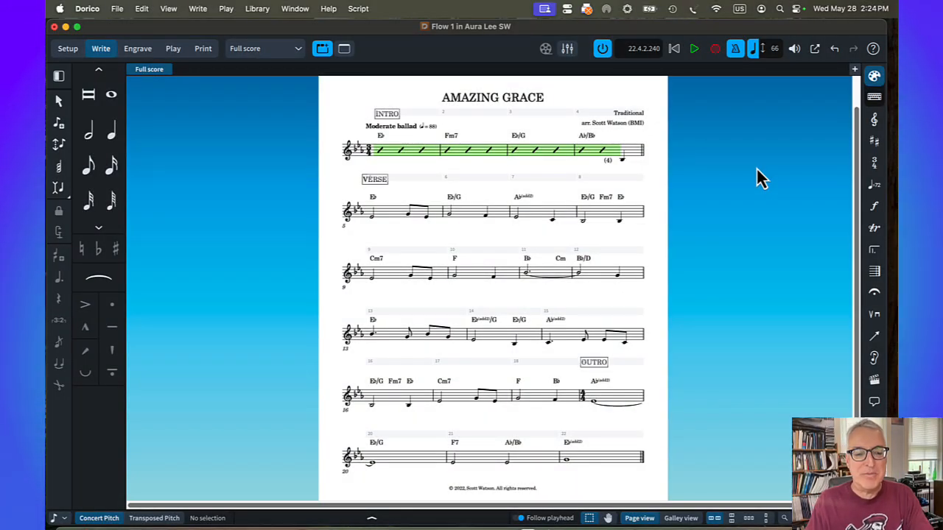
- Try a slur from the first note of bar 5 to the last note of bar 6, and delete it
key("super+equal")
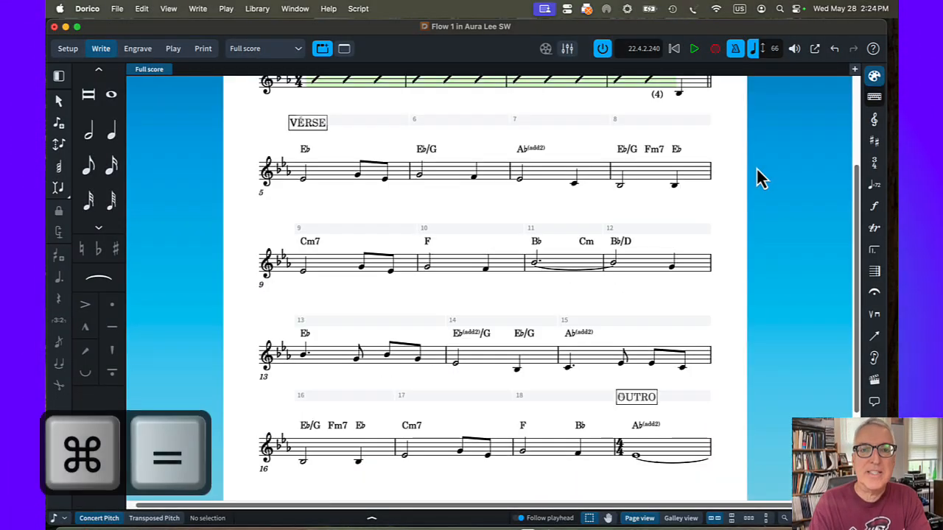
scroll(759, 185, "up", 2)
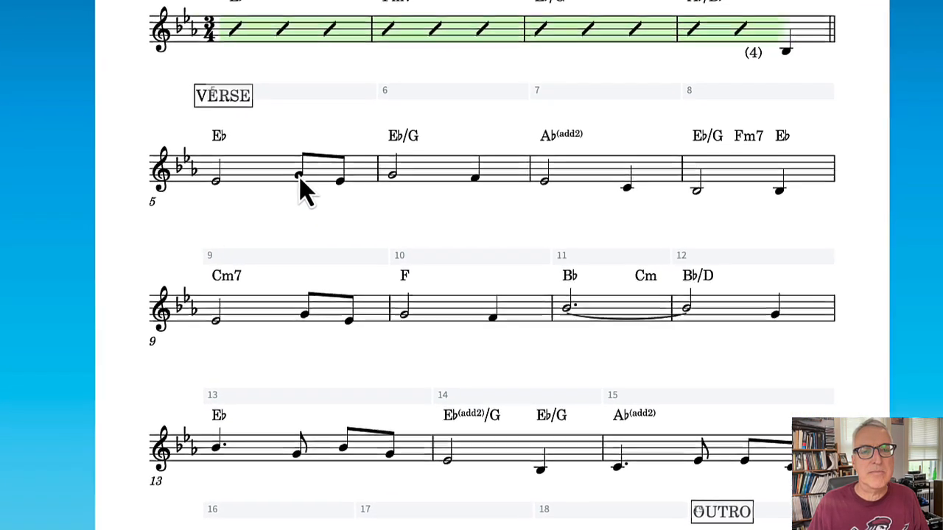
left_click(358, 208)
key("s")
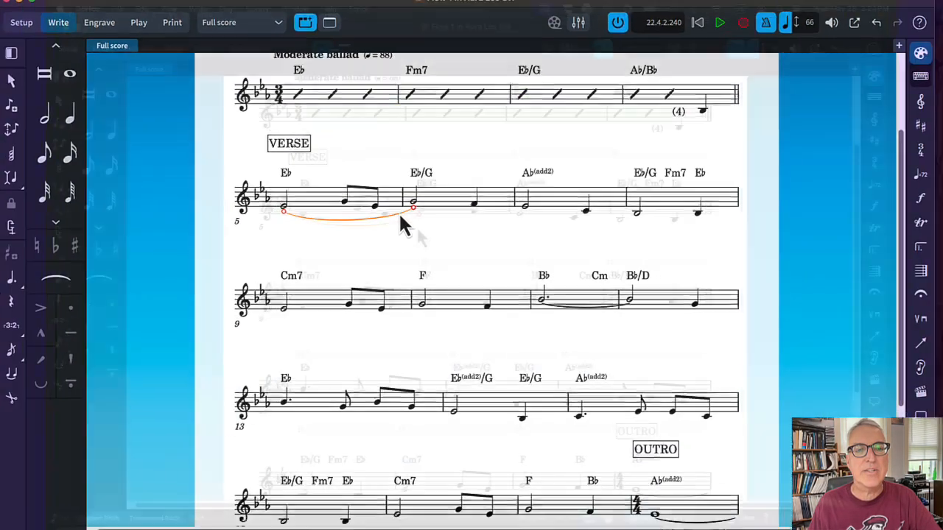
key("shift+alt+Right")
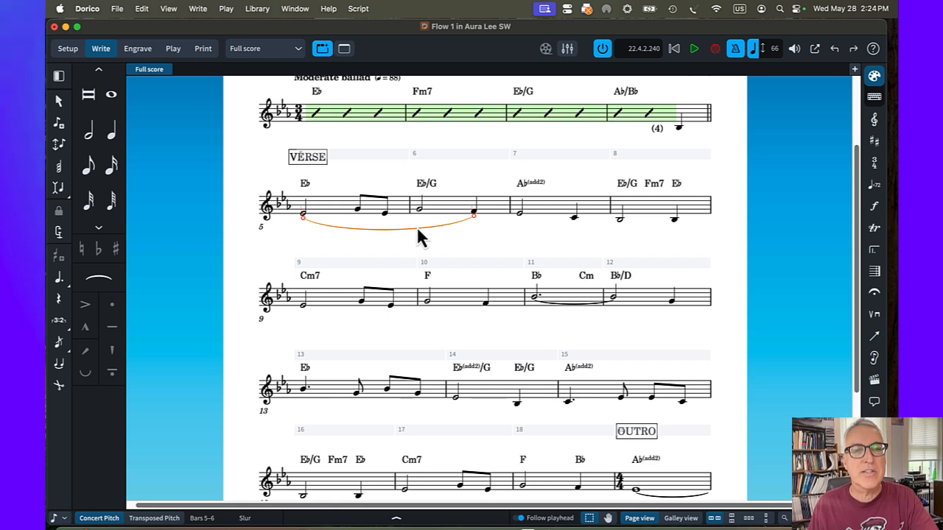
key("Delete")
- Slur the beamed eighth-note pairs in bars 5, 9, 13, 15 and 17
left_click(361, 222)
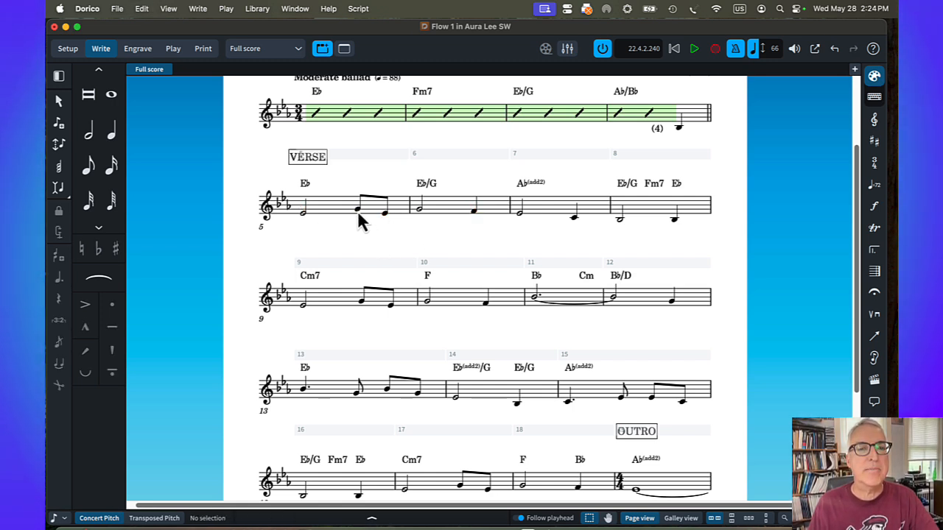
left_click(358, 210)
key("s")
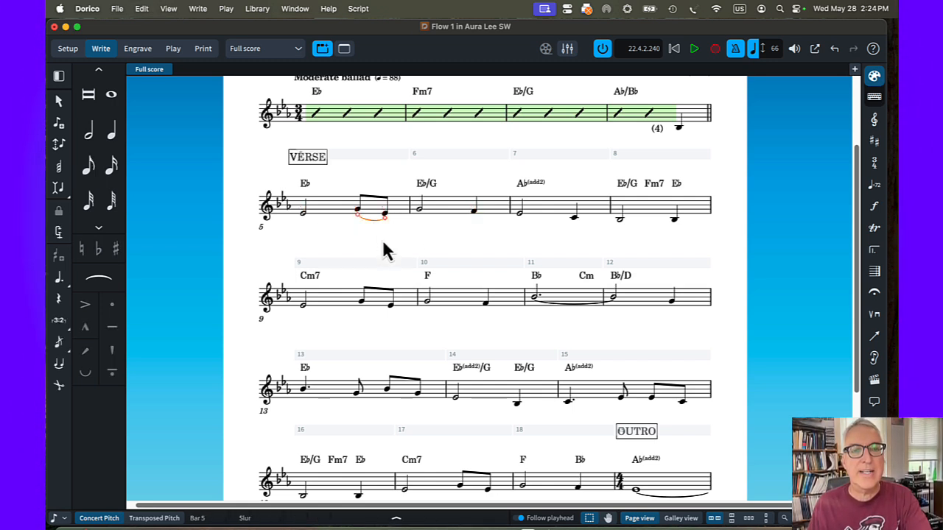
left_click(363, 301)
key("s")
left_click(388, 390)
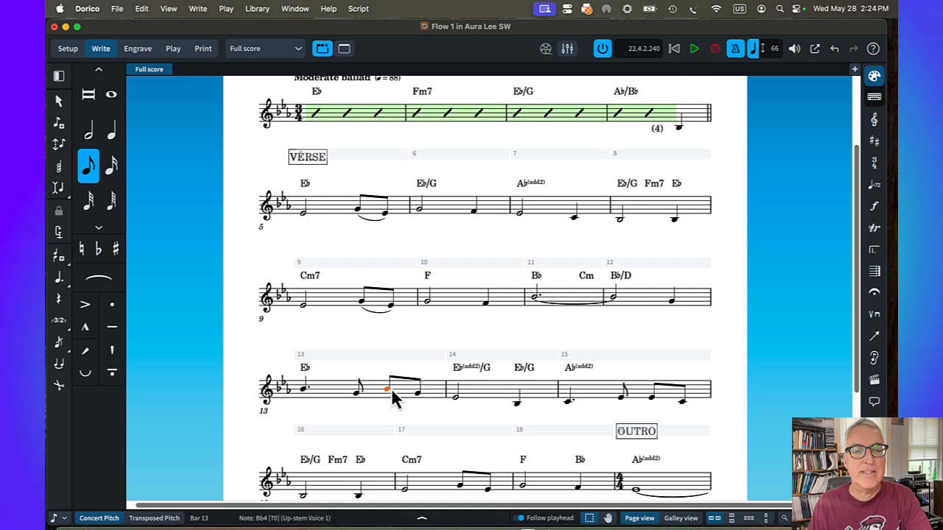
key("s")
left_click(652, 398)
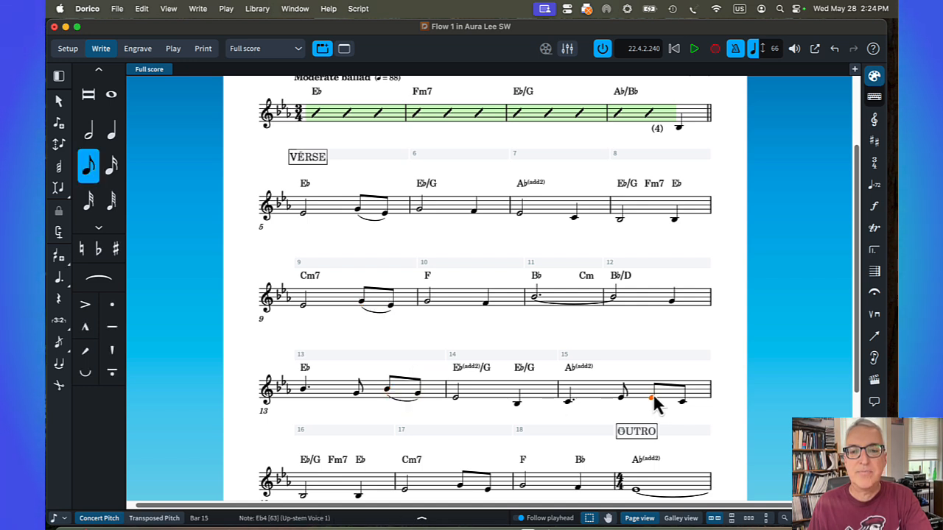
scroll(619, 362, "down", 4)
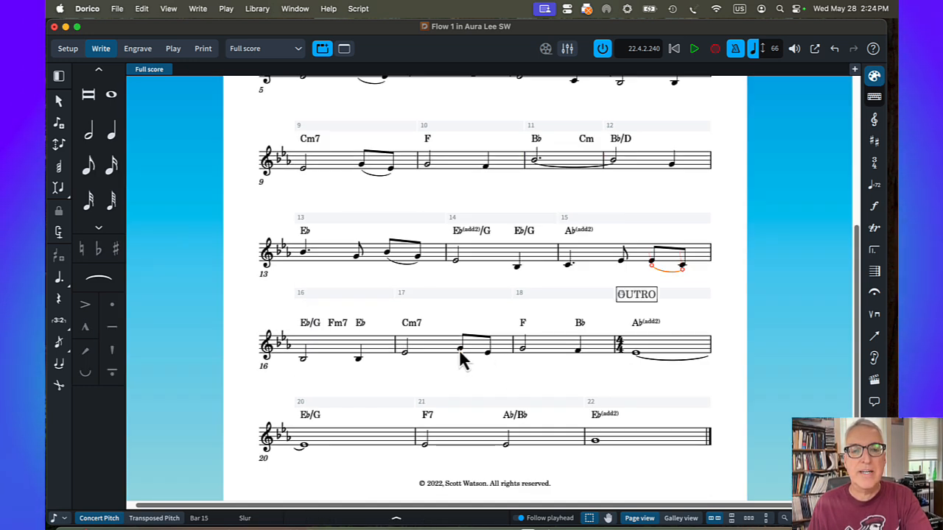
left_click(459, 349)
key("s")
- Add a tenuto mark to the last quarter note of bar 18
left_click(579, 353)
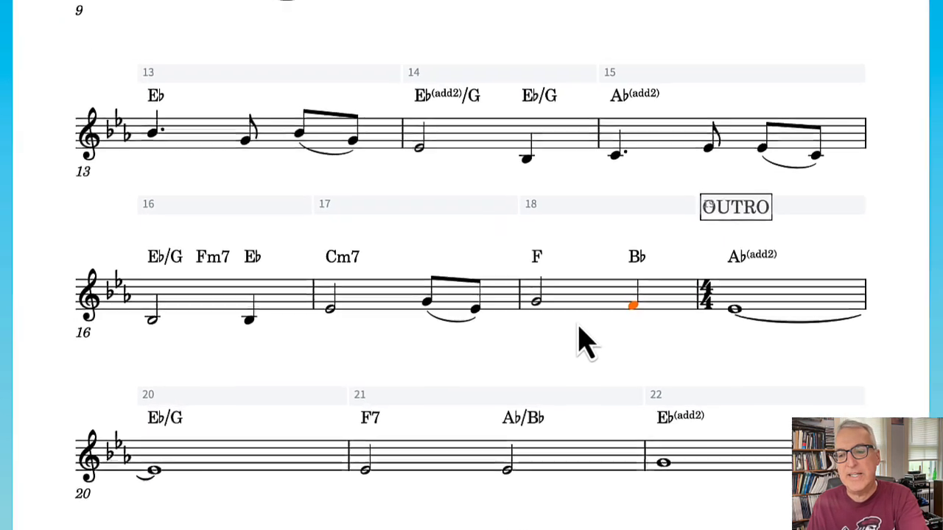
key("backslash")
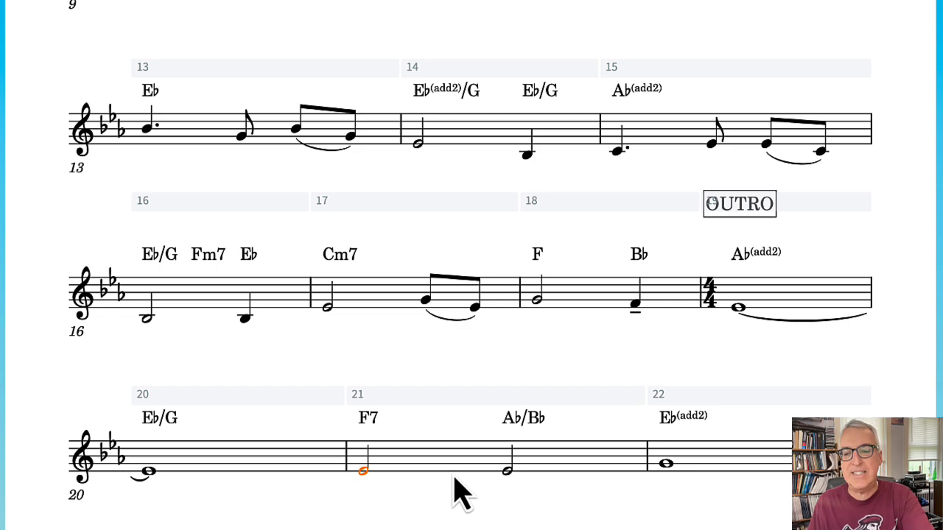
- Try an accent on the first half note of bar 21 and a staccato on the second, and undo both
key("bracketleft")
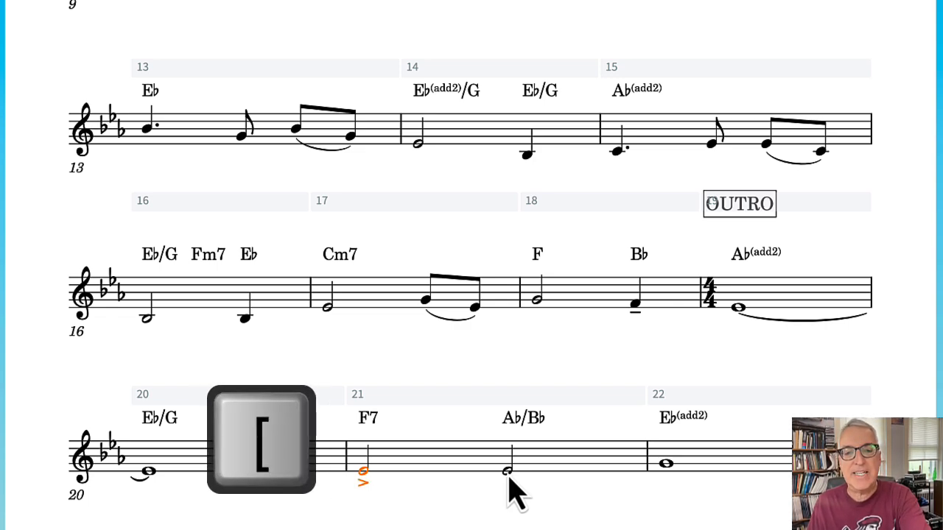
key("bracketright")
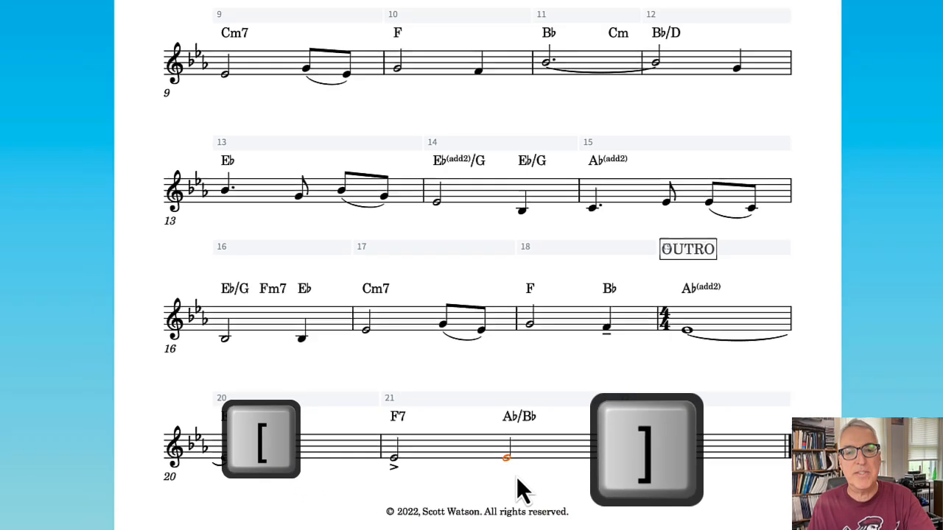
key("super+z")
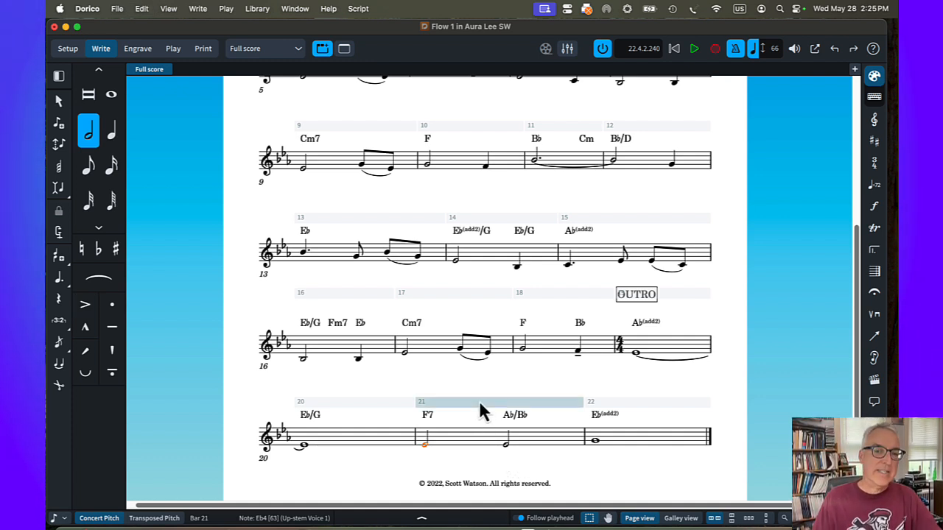
- Try a standard fermata from the holds and pauses on the whole note in bar 22, and undo it
left_click(596, 440)
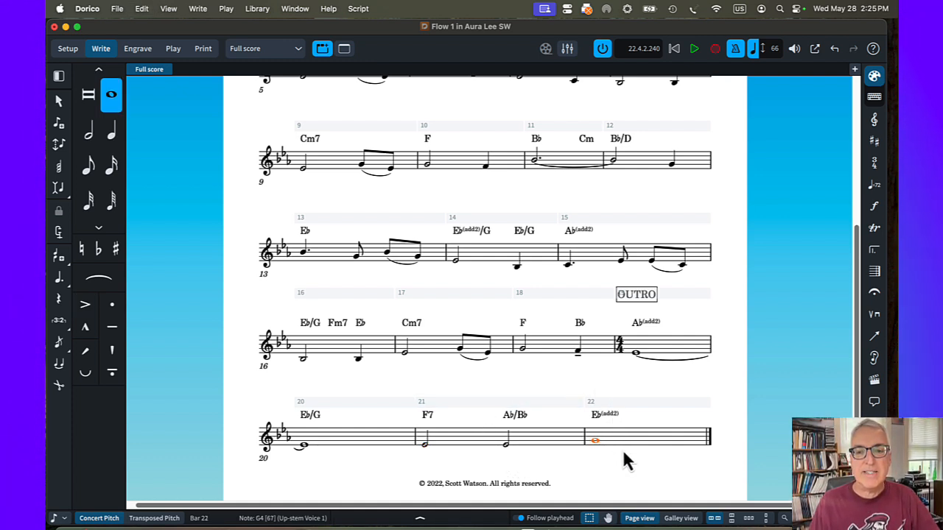
left_click(875, 293)
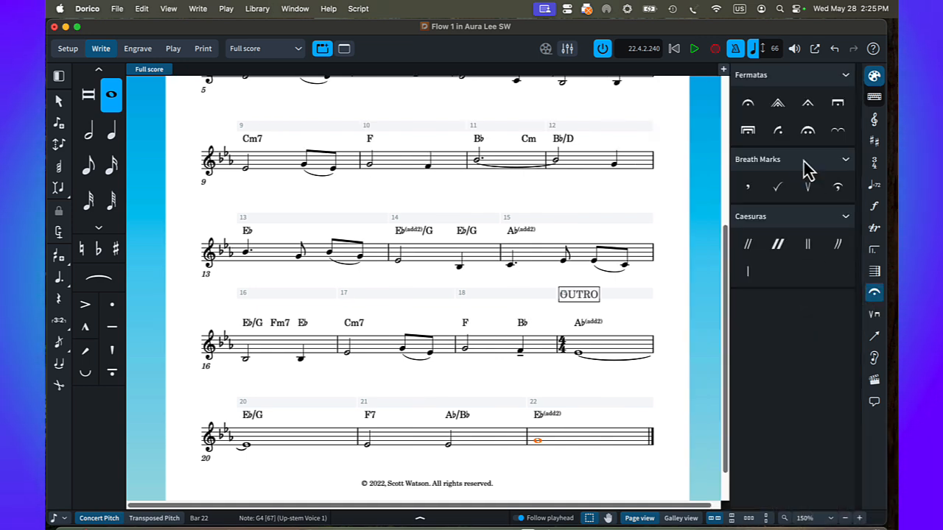
left_click(747, 105)
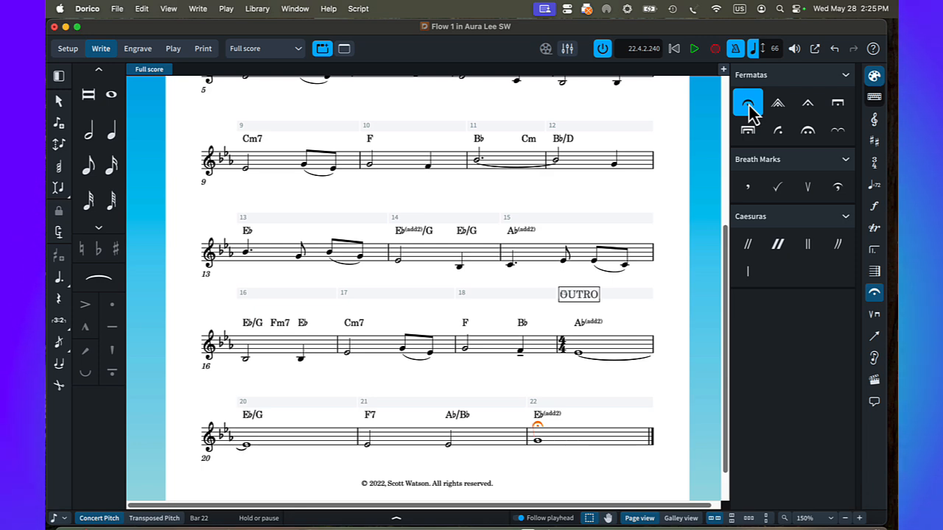
key("super+z")
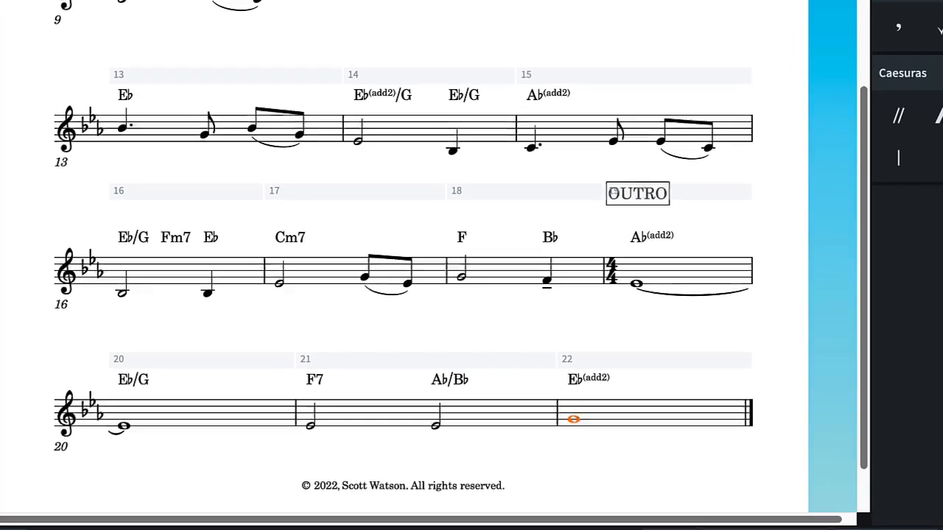
- Add a fermata to the final whole note in bar 22 by entering its name "fermata"
key("shift+h")
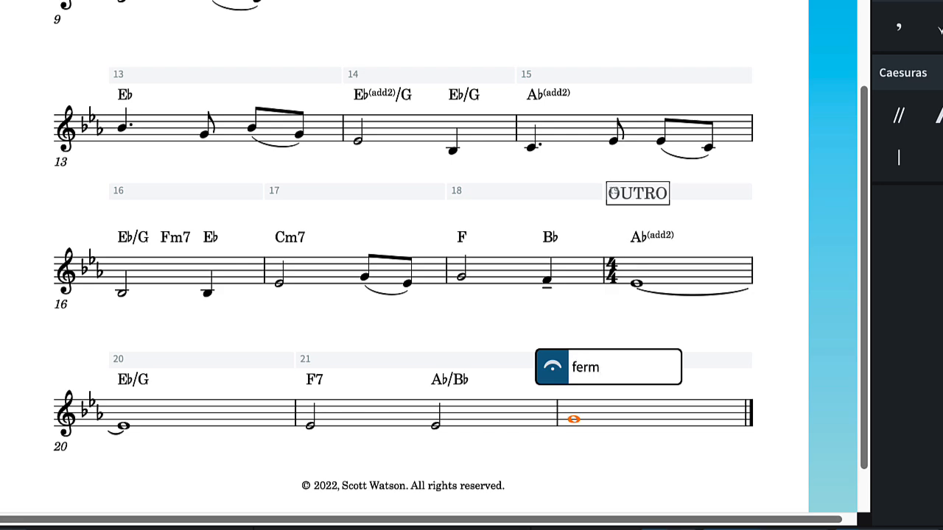
type("fermata")
key("Return")
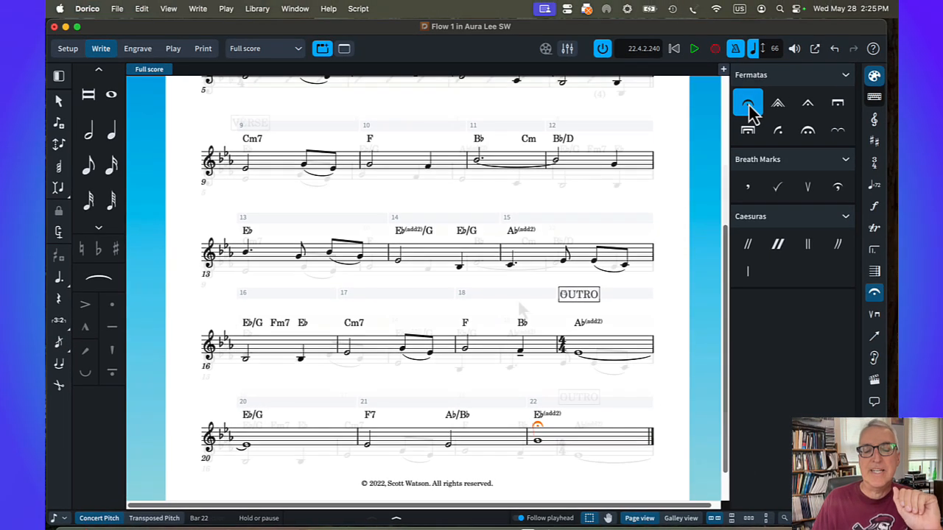
- Flip the stems and the tie of the tied notes in bars 11–12 so that the tie curves above
scroll(512, 204, "up", 5)
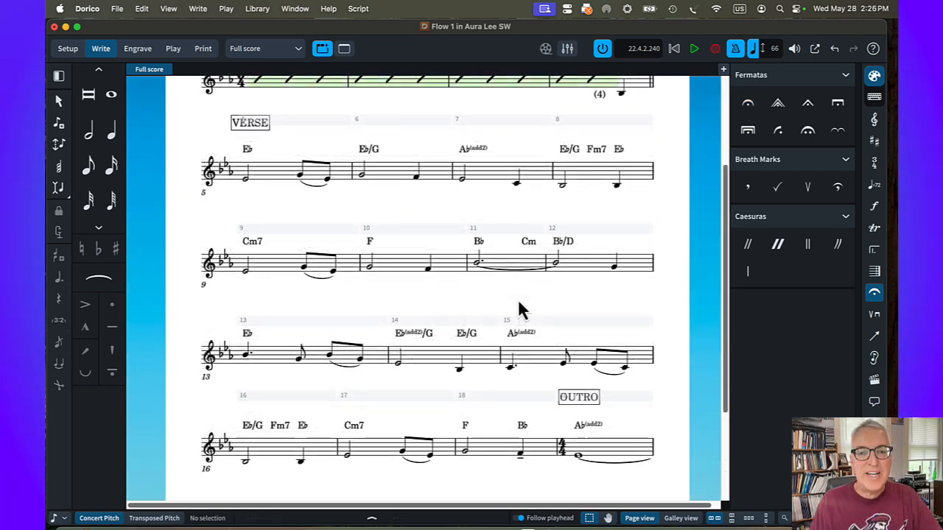
left_click(479, 264)
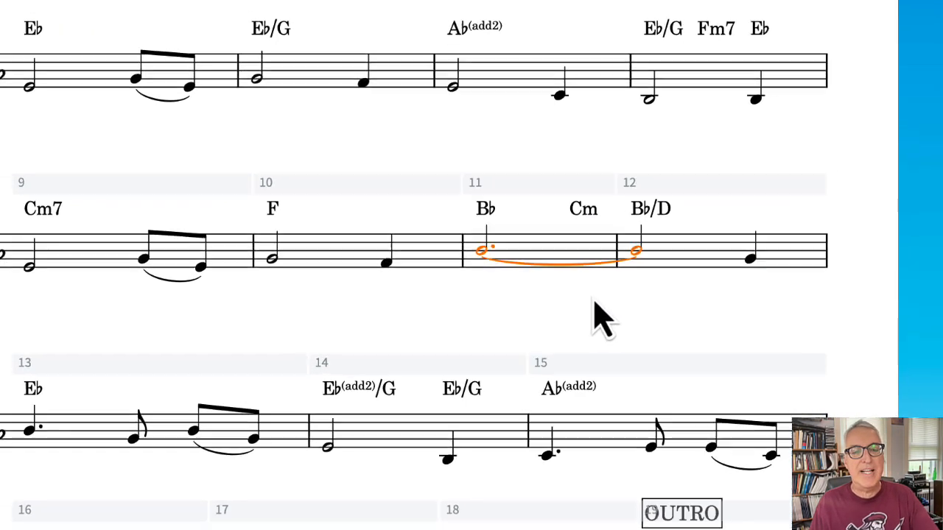
key("f")
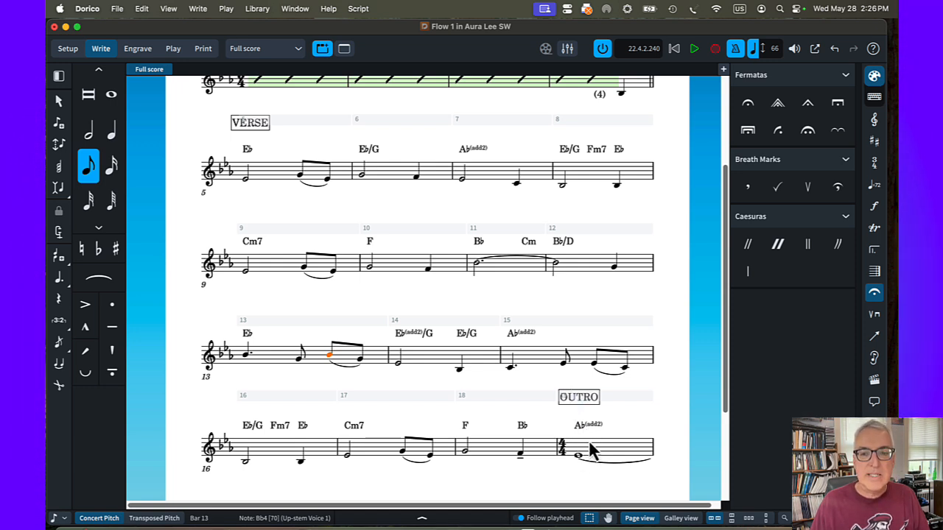
- Try a "rit." from the gradual tempo changes on the tied whole note in bar 19, and undo it
scroll(593, 450, "down", 2)
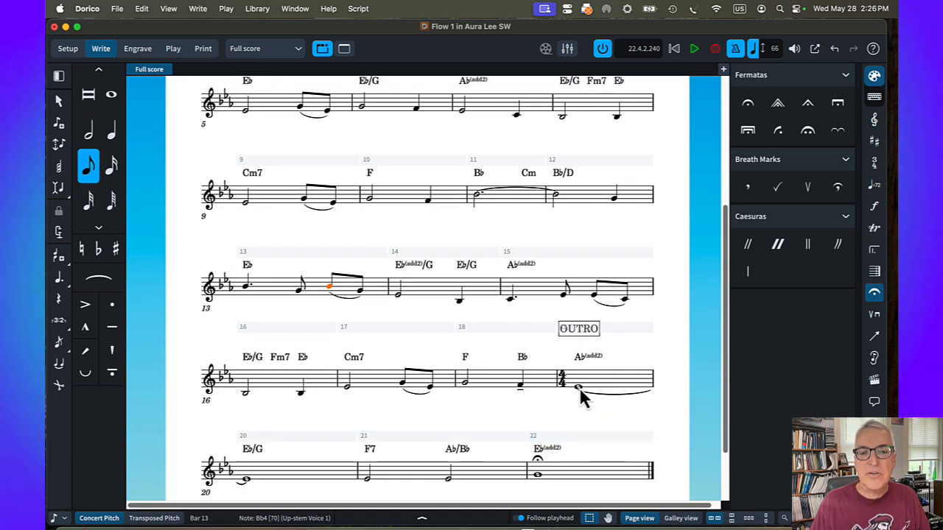
left_click(581, 393)
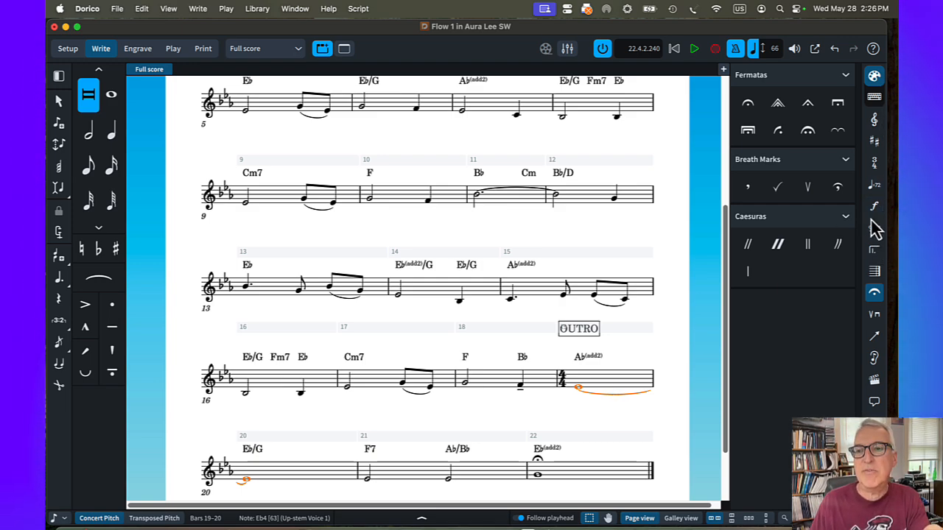
left_click(875, 186)
scroll(751, 304, "down", 3)
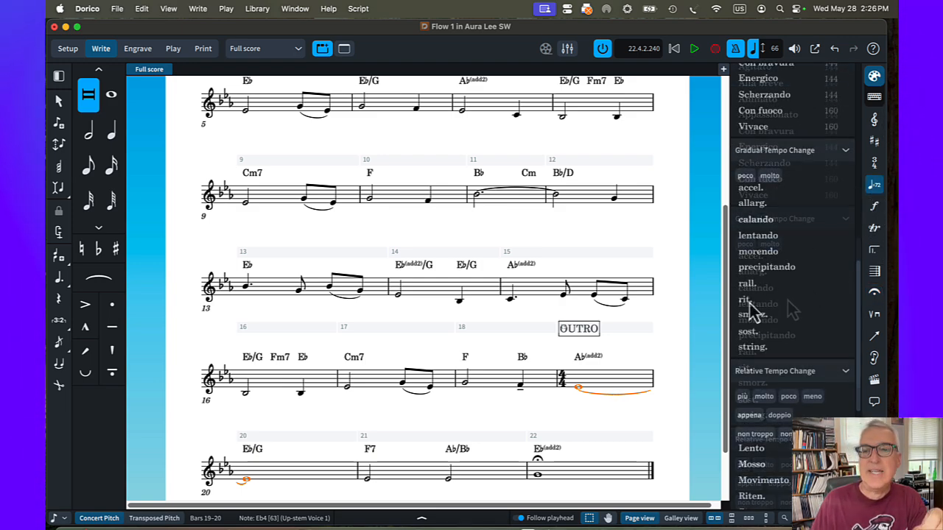
left_click(747, 301)
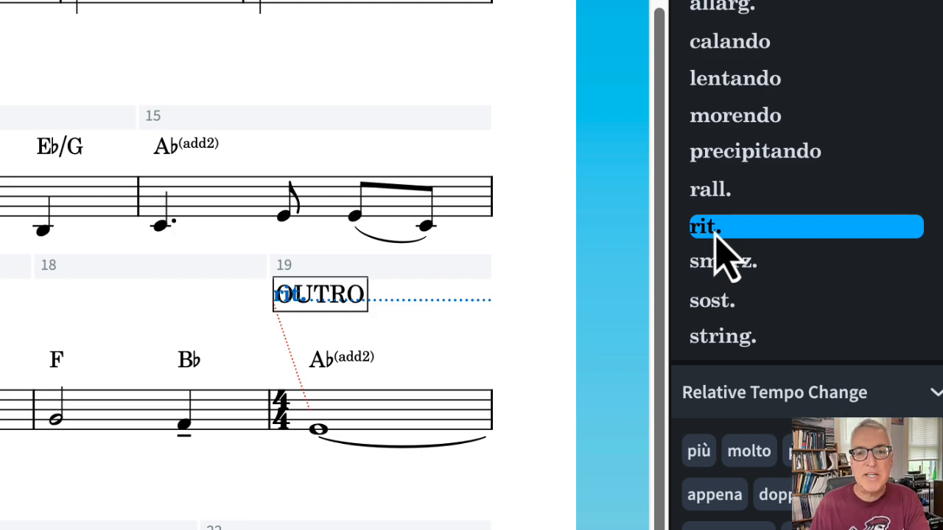
key("super+z")
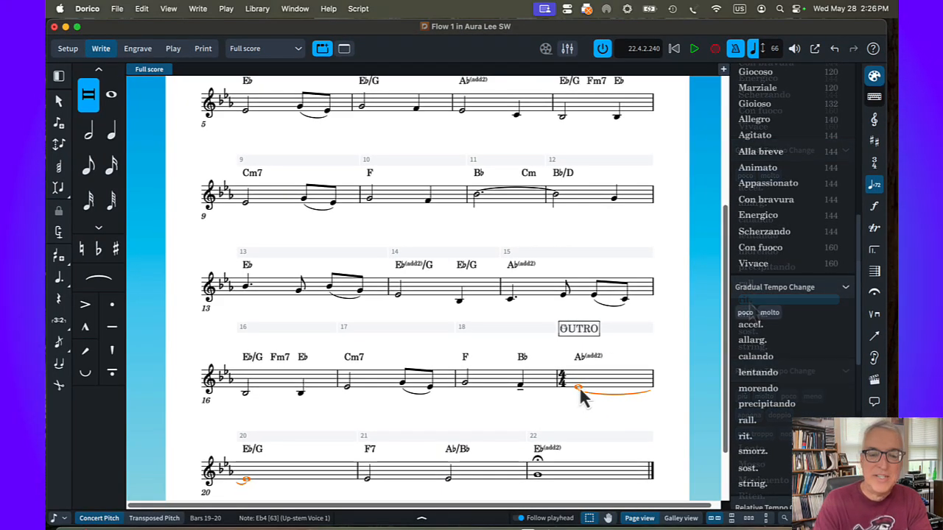
- Add a gradual tempo change at the tied whole note in bar 19 by entering "rit."
key("shift+t")
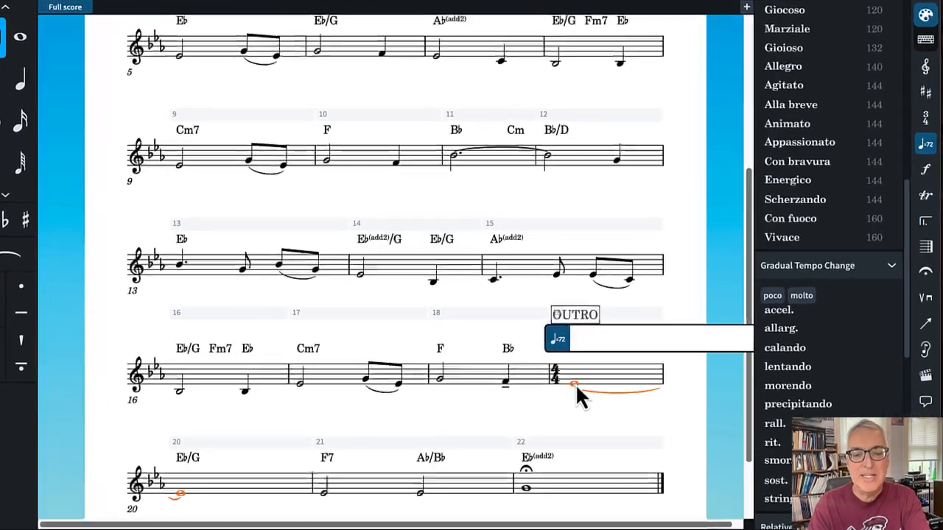
type("rit.")
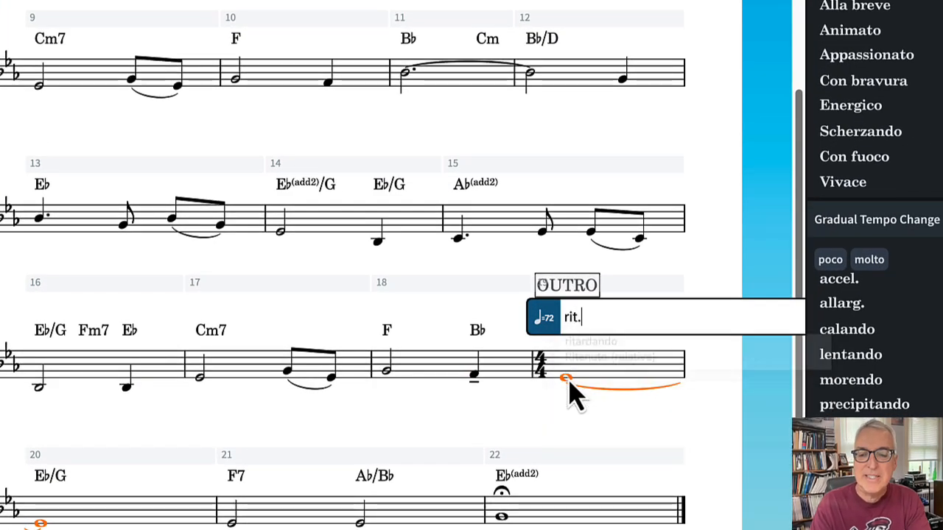
key("Return")
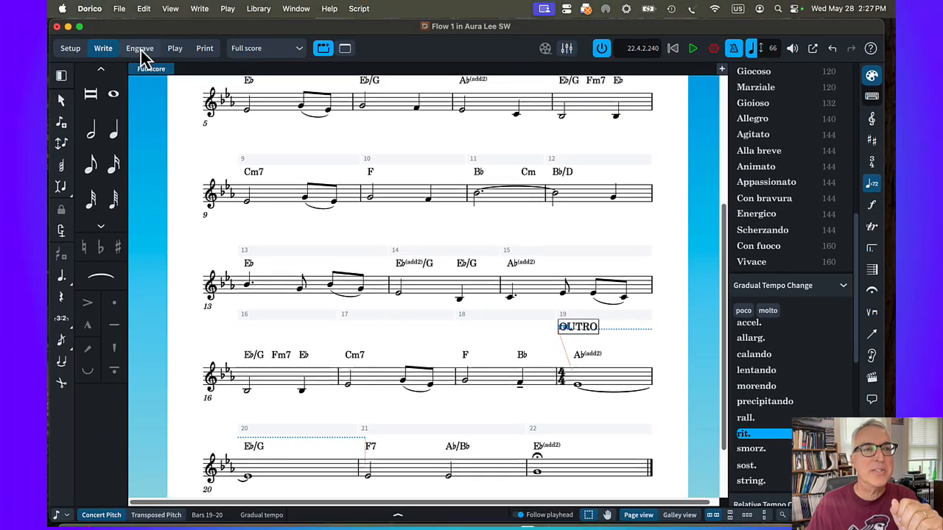
- In Engrave mode, separate the overlapping marks in bar 19: move "rit." to the bar's end and OUTRO just above the chord symbol
left_click(140, 51)
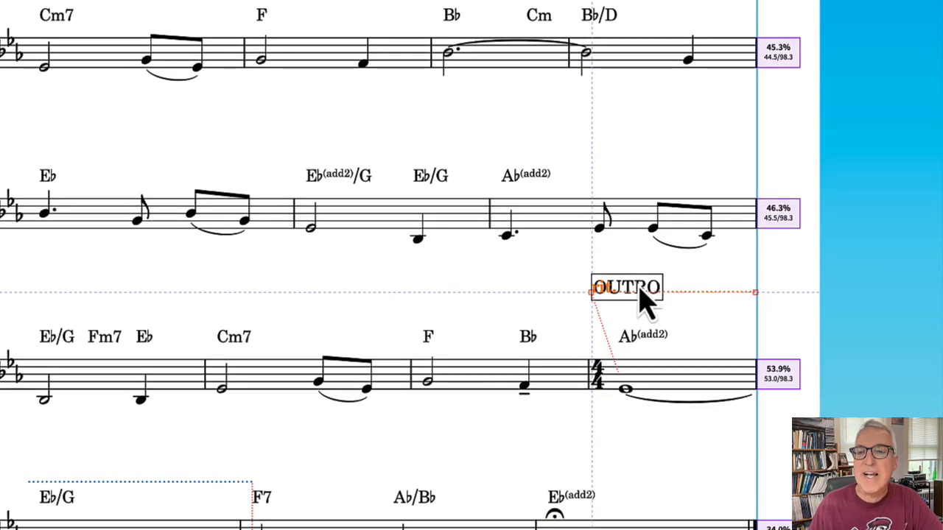
left_click_drag(638, 287, 639, 269)
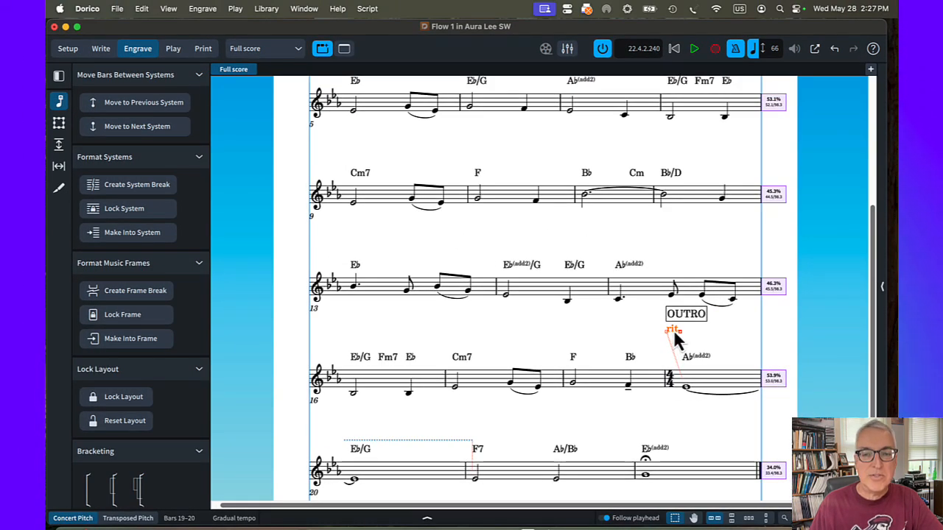
left_click_drag(682, 335, 751, 350)
left_click_drag(688, 321, 697, 339)
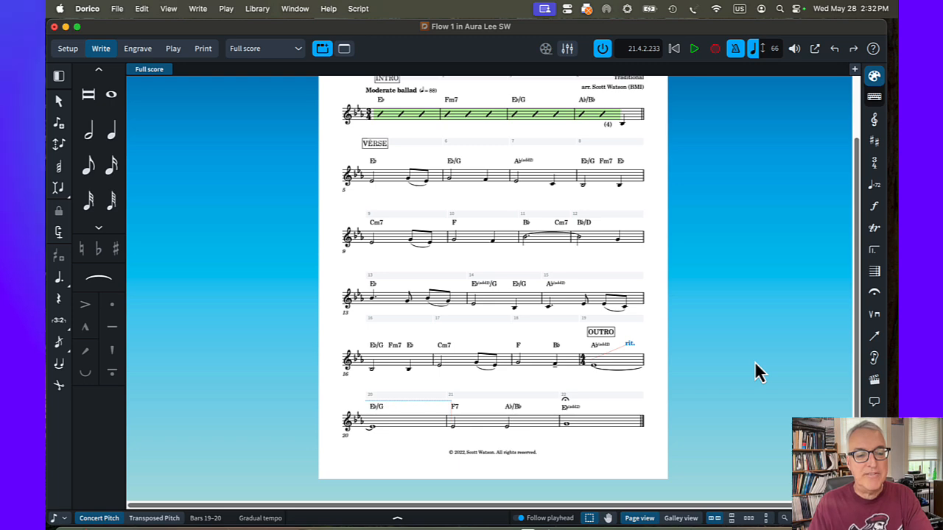
- In the Engraving Options for tempo, set the appearance of gradual tempo changes to Text only
key("shift+super+e")
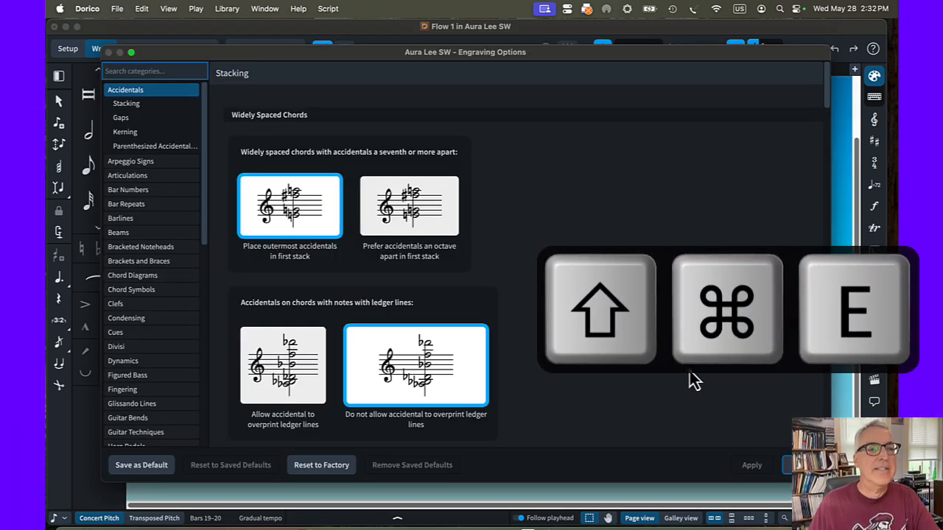
scroll(190, 354, "down", 5)
scroll(187, 344, "down", 5)
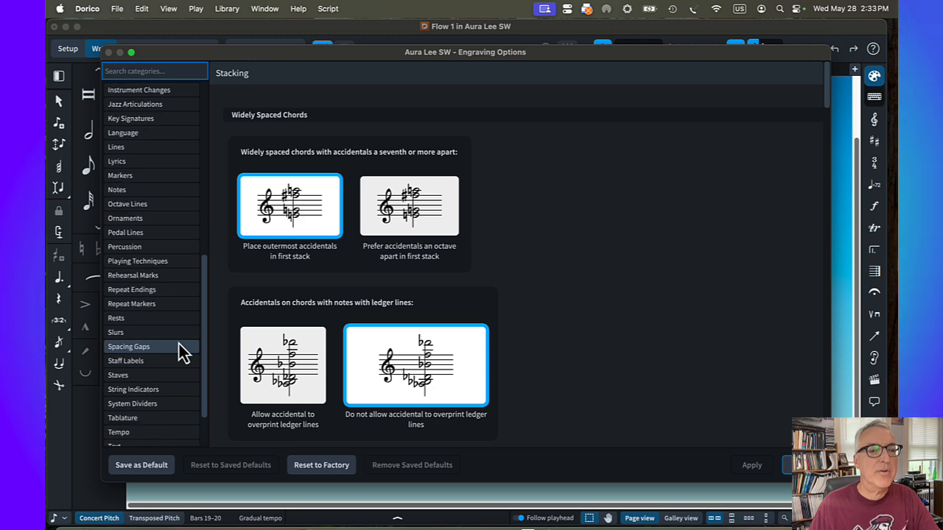
left_click(136, 390)
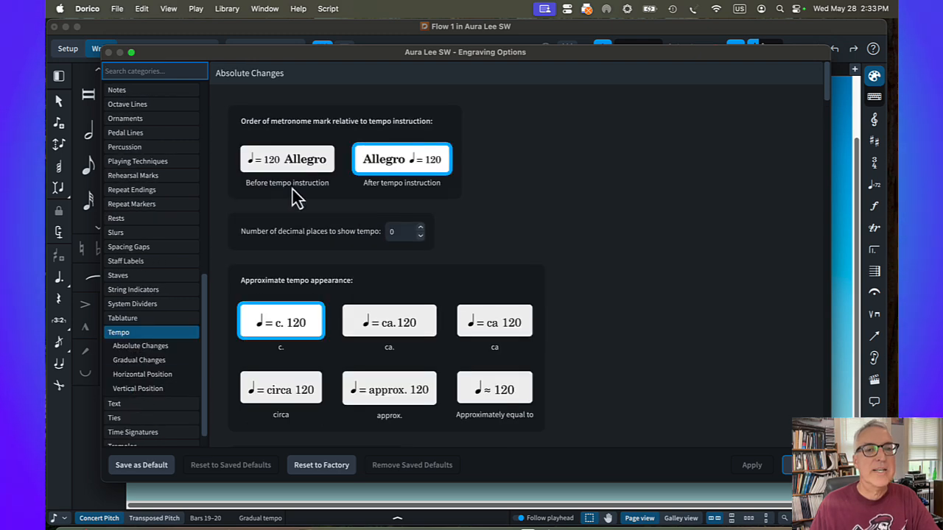
scroll(295, 193, "down", 8)
scroll(294, 199, "down", 10)
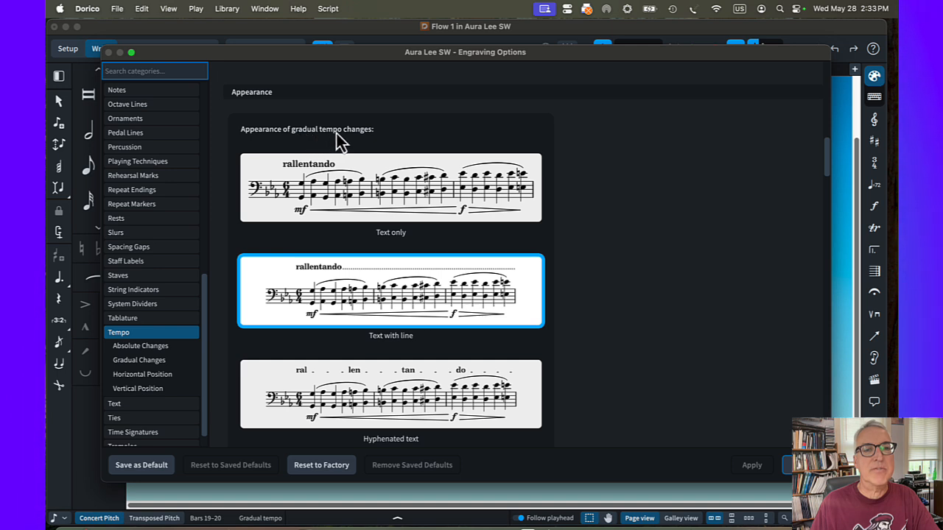
left_click(366, 188)
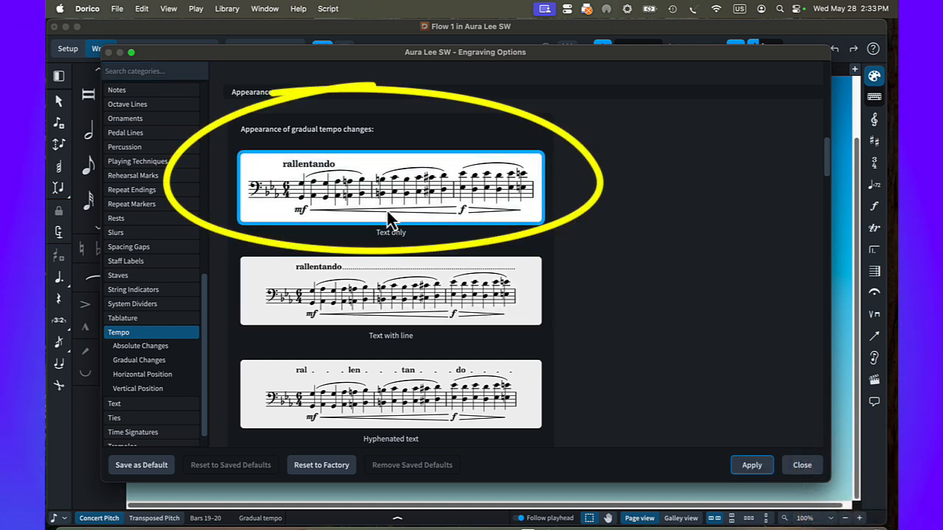
left_click(802, 465)
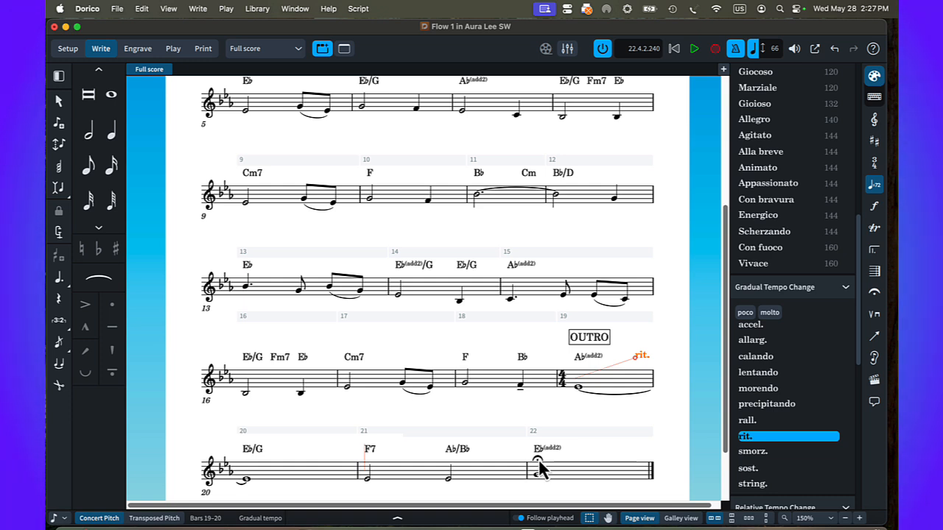
- In Engrave mode, move the bar 22 fermata above its chord symbol, nudge both apart, and return to Write mode
left_click(538, 462)
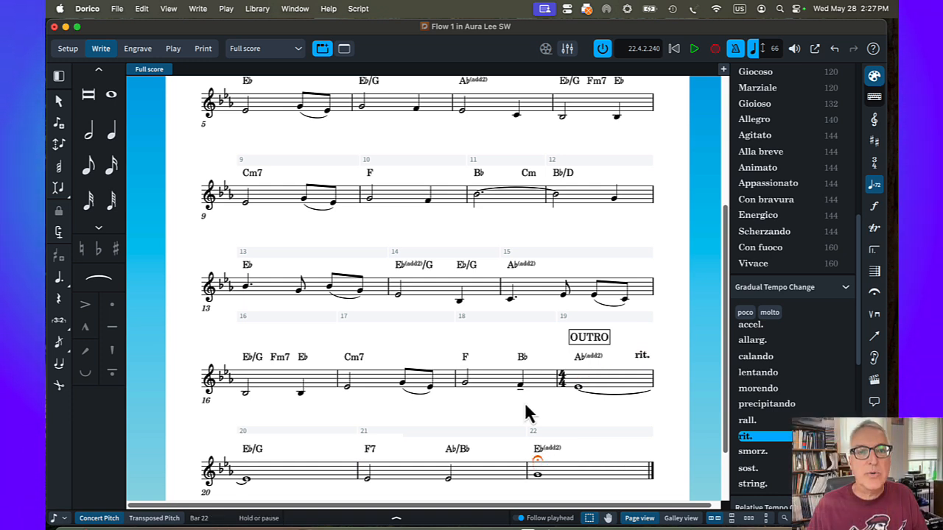
left_click(138, 48)
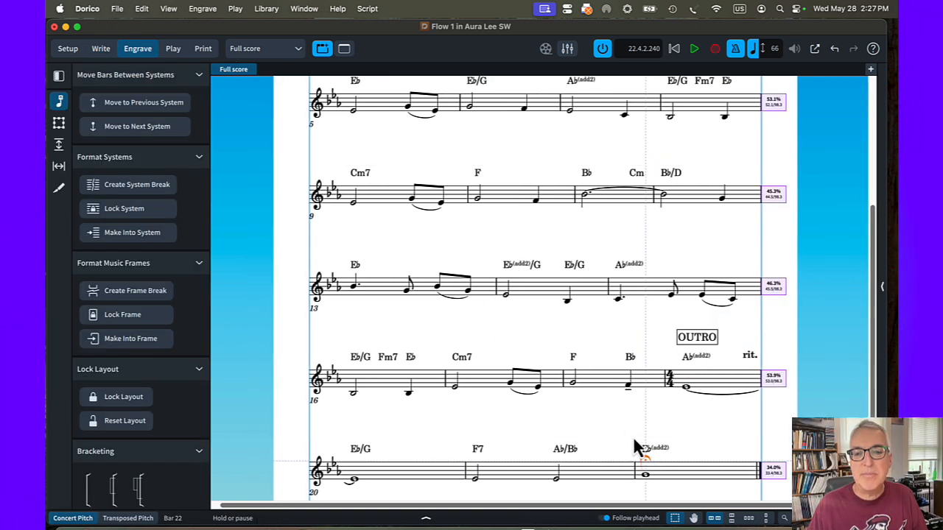
left_click_drag(647, 461, 644, 442)
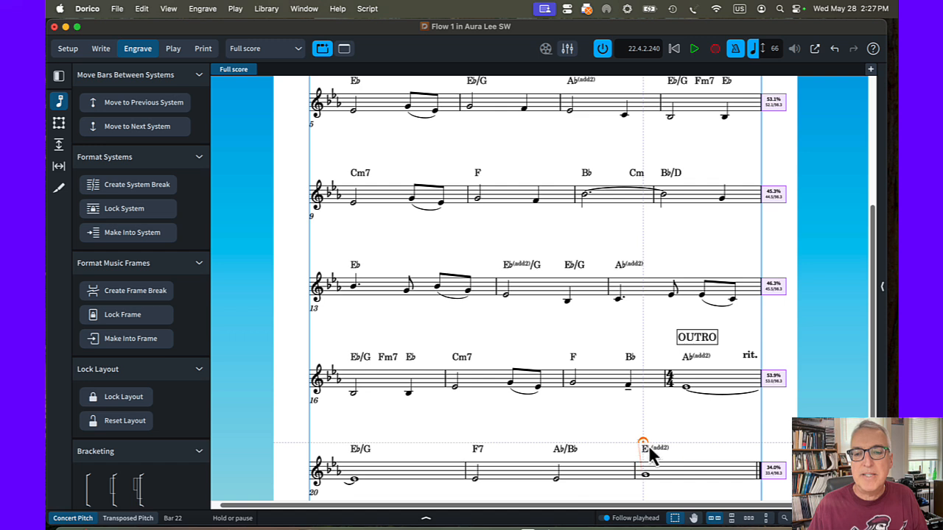
left_click(647, 448)
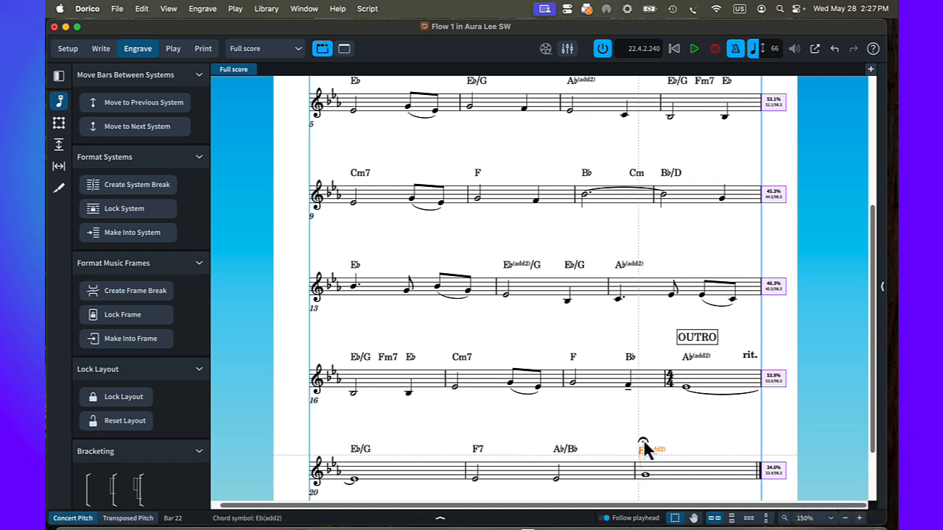
left_click(644, 443)
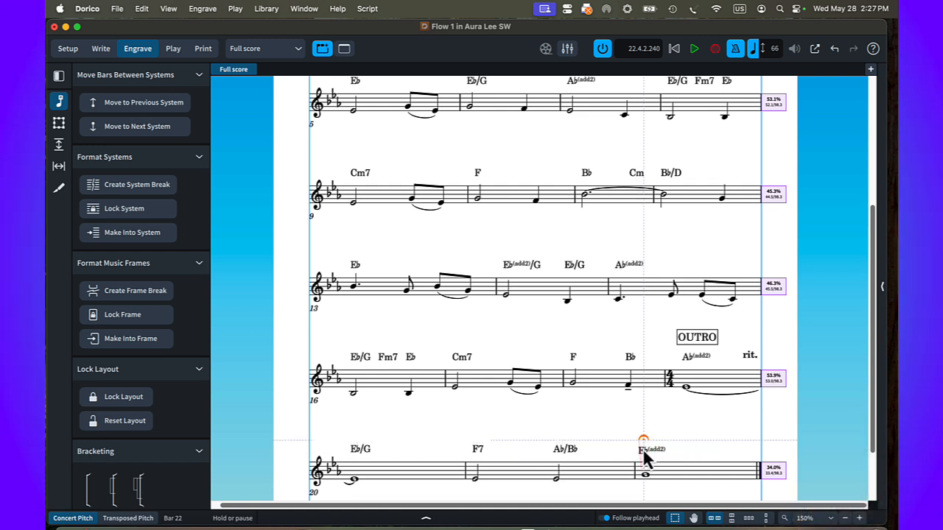
left_click(644, 448)
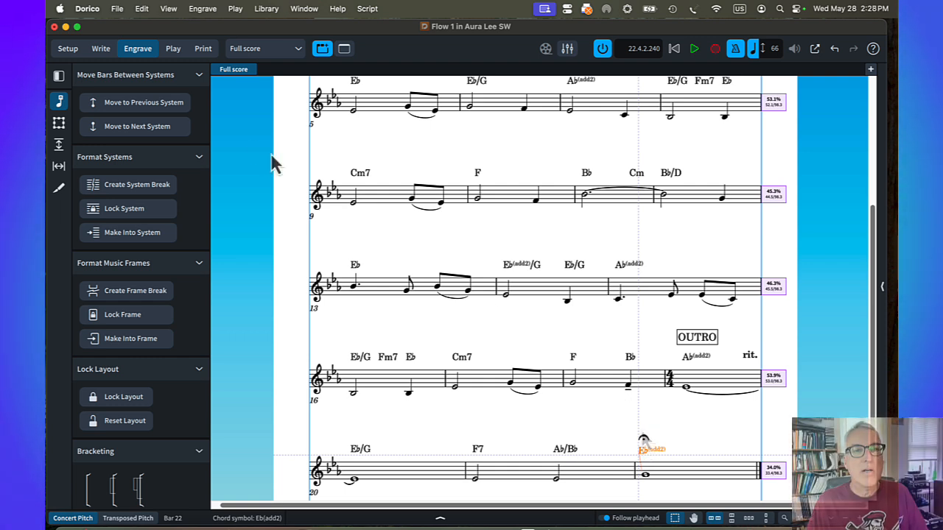
key("super+2")
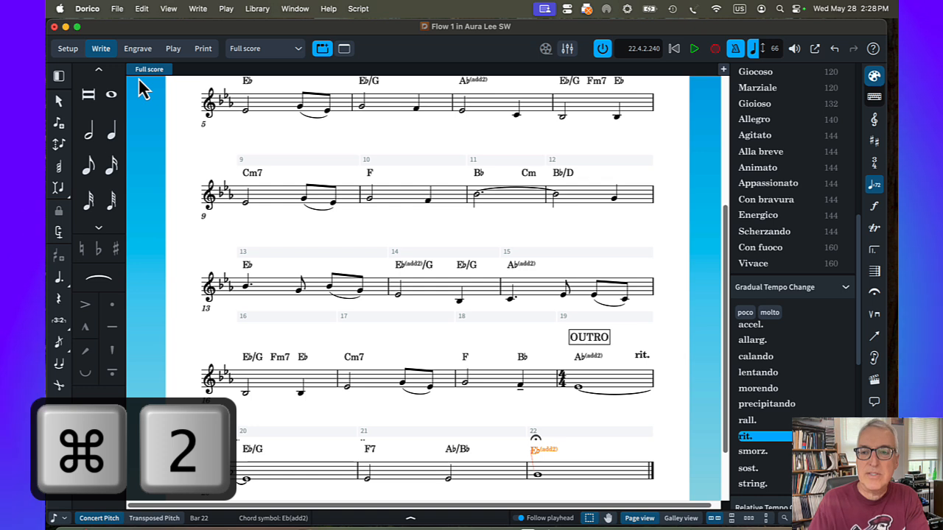
- Hide the tempo options and change the Cm chord symbol in bar 11 to Cm7
left_click(876, 187)
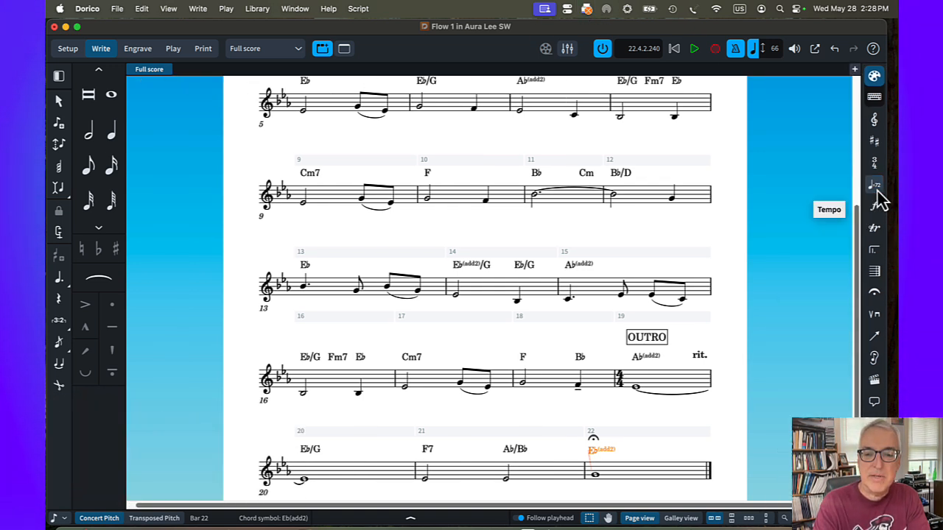
key("super+minus")
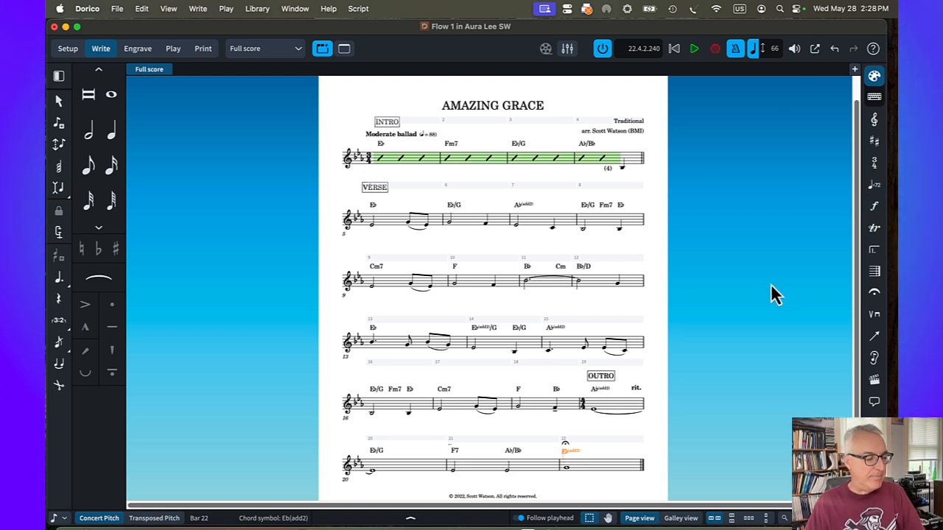
left_click(559, 267)
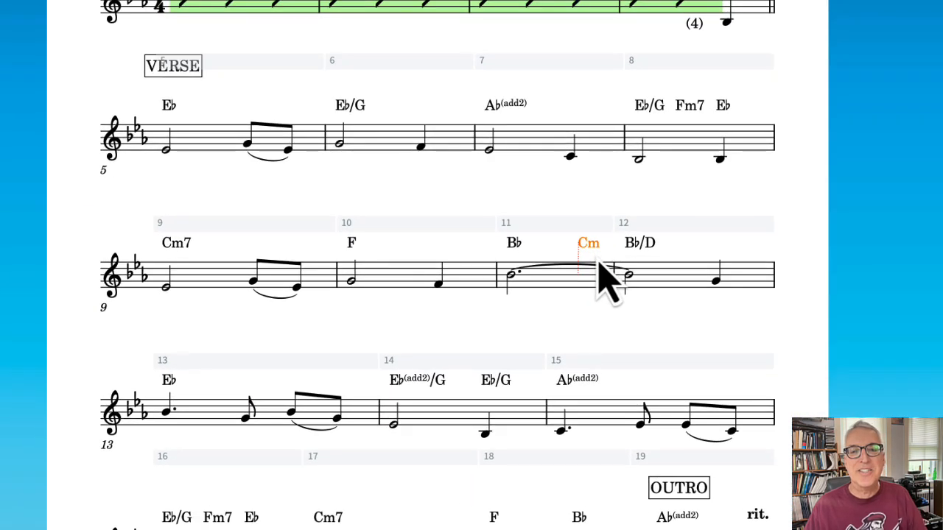
key("shift+q")
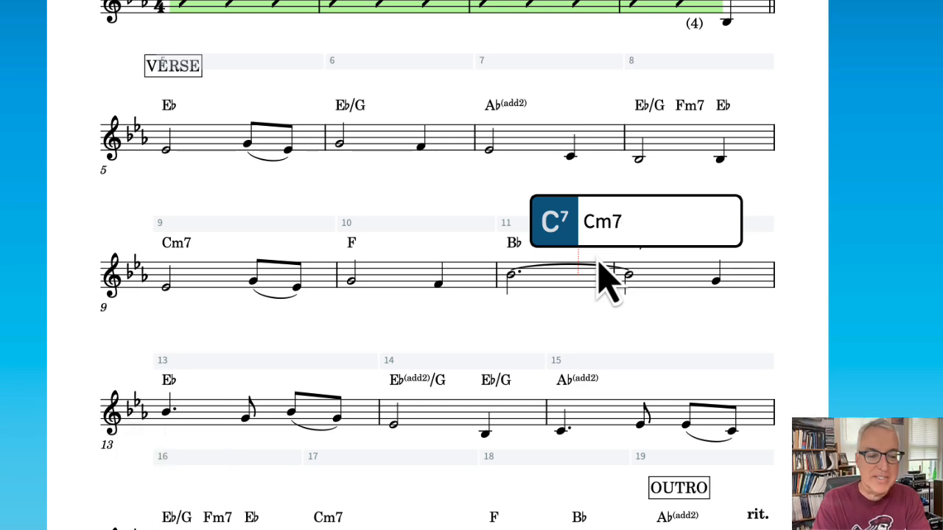
type("7")
key("Return")
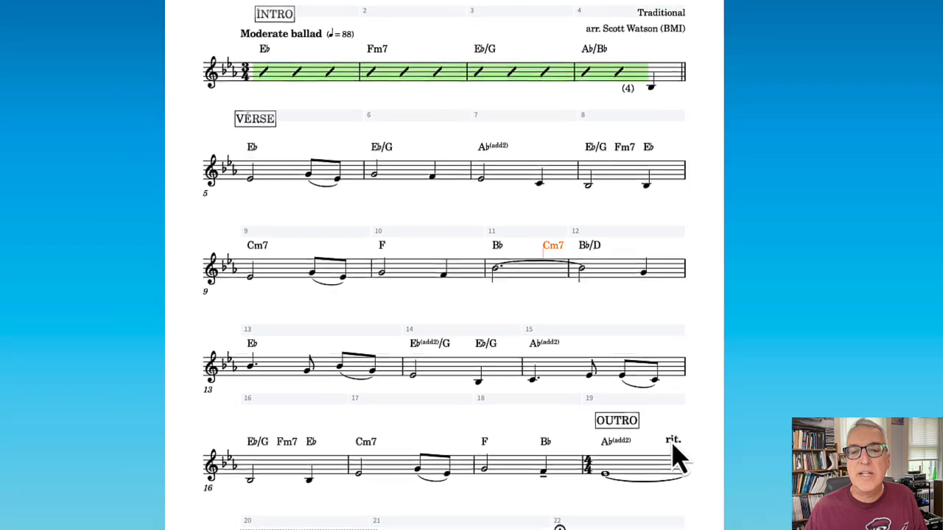
- In Engrave mode, nudge the "rit." in bar 19 slightly closer to the chord symbol, and return to Write mode
left_click(671, 441)
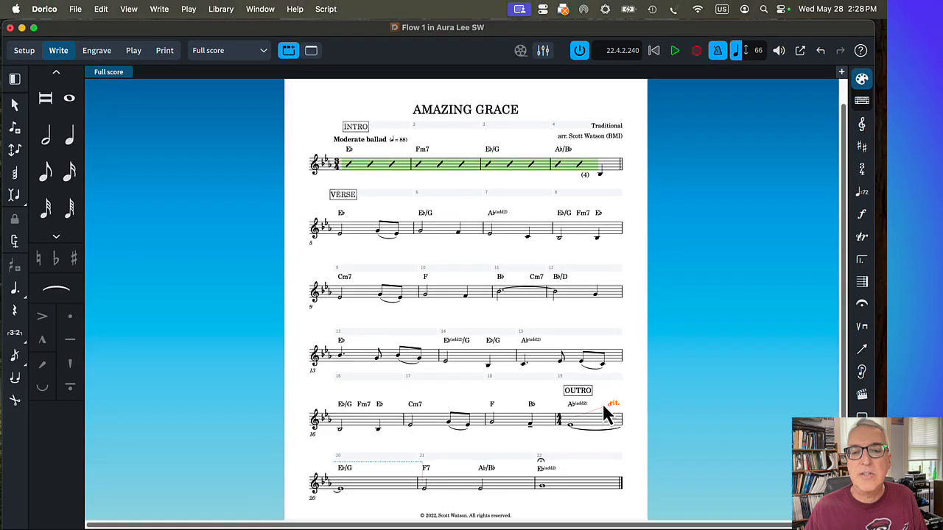
key("super+3")
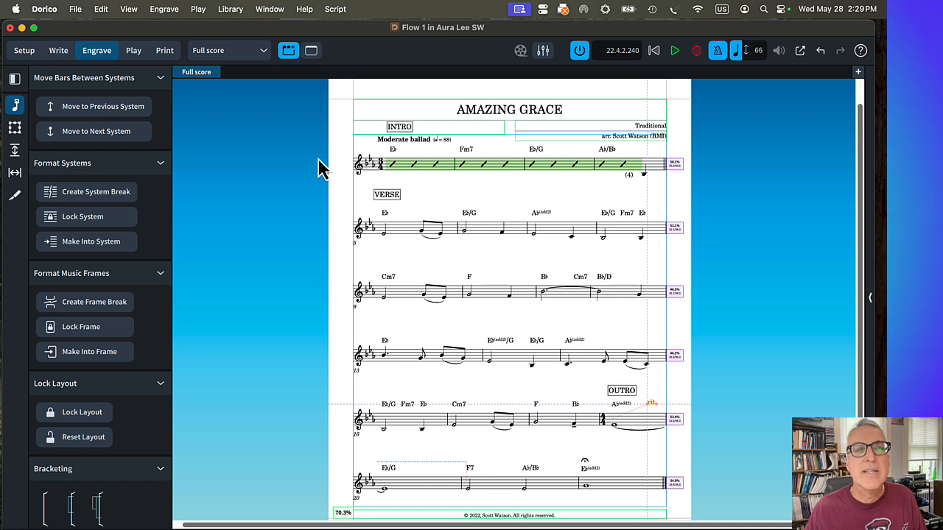
left_click(58, 51)
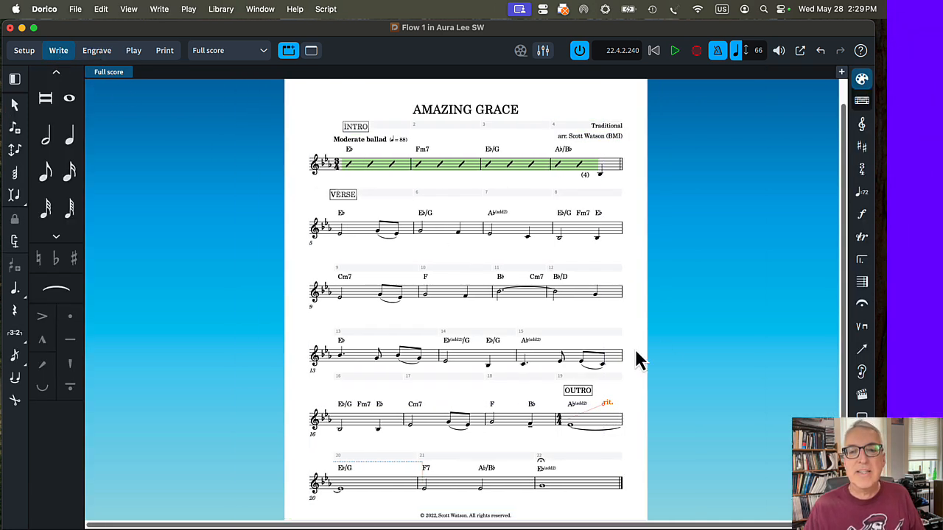
- Deselect the marking and, in Play mode, enable playback for the Chords track
key("Escape")
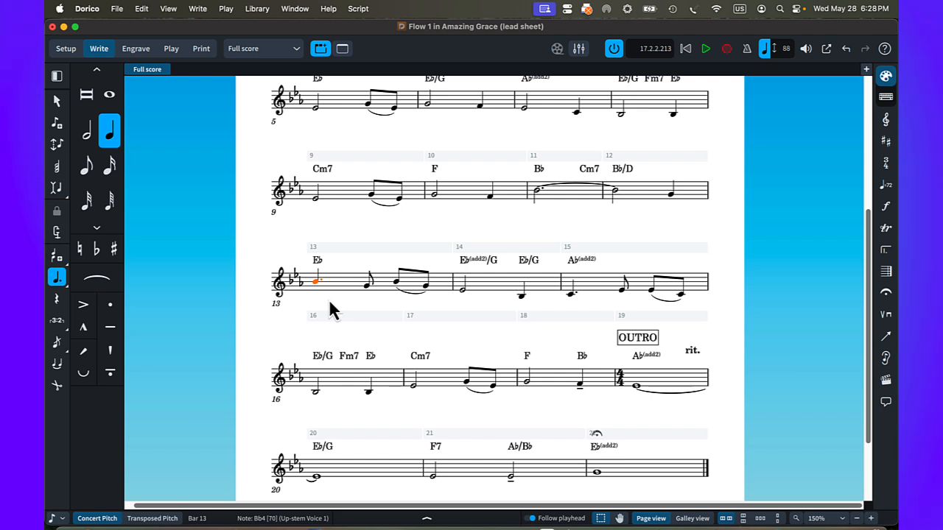
left_click(172, 49)
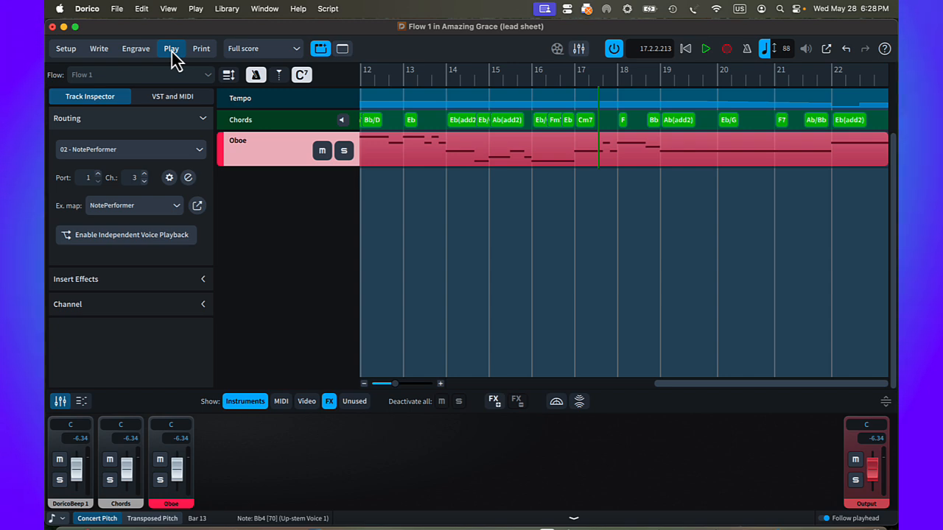
key("super+4")
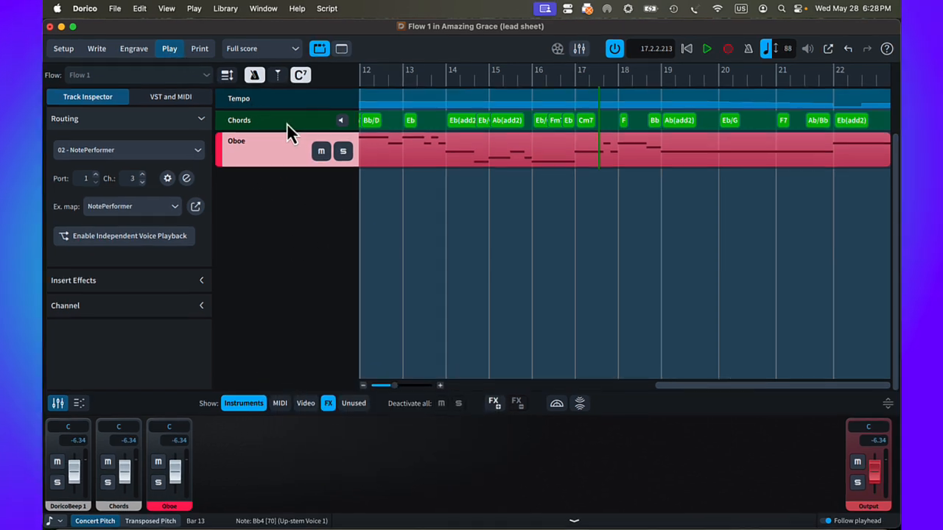
left_click(287, 124)
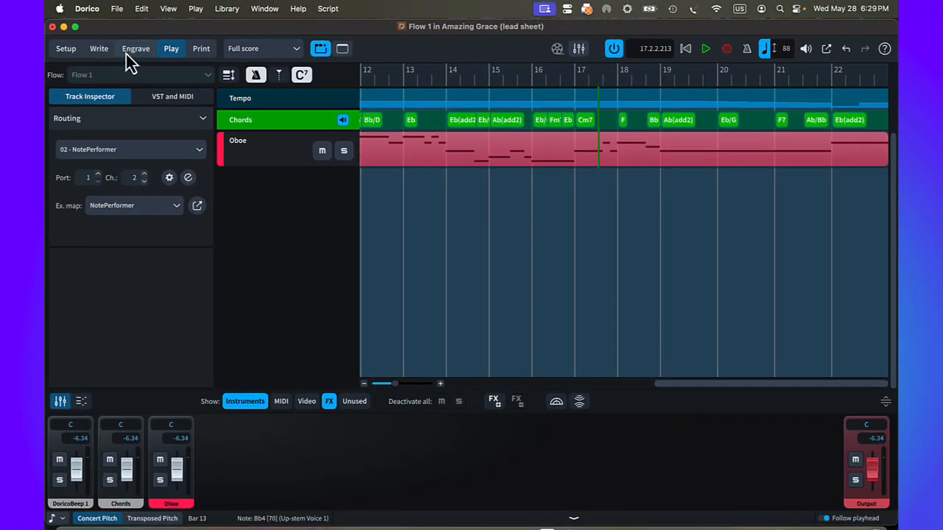
- Return to Write mode and play back the music from the first note of bar 13, stopping in bar 18
key("super+2")
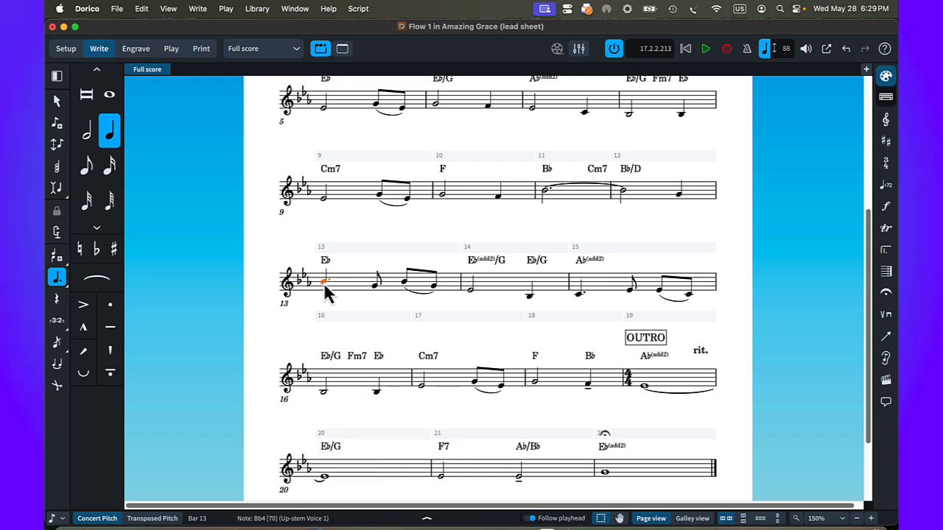
key("p")
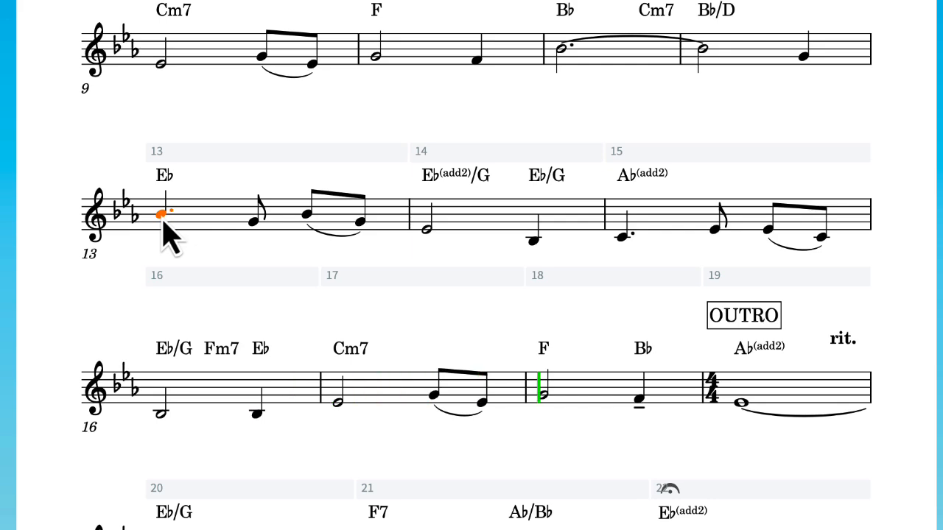
key("space")
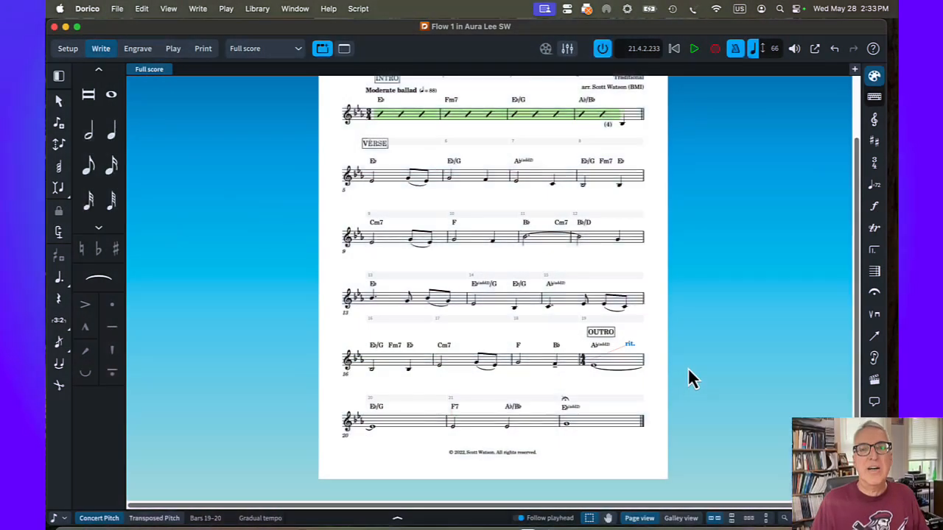
- Switch the full score to Print mode and set the output destination to Graphics
scroll(688, 379, "up", 2)
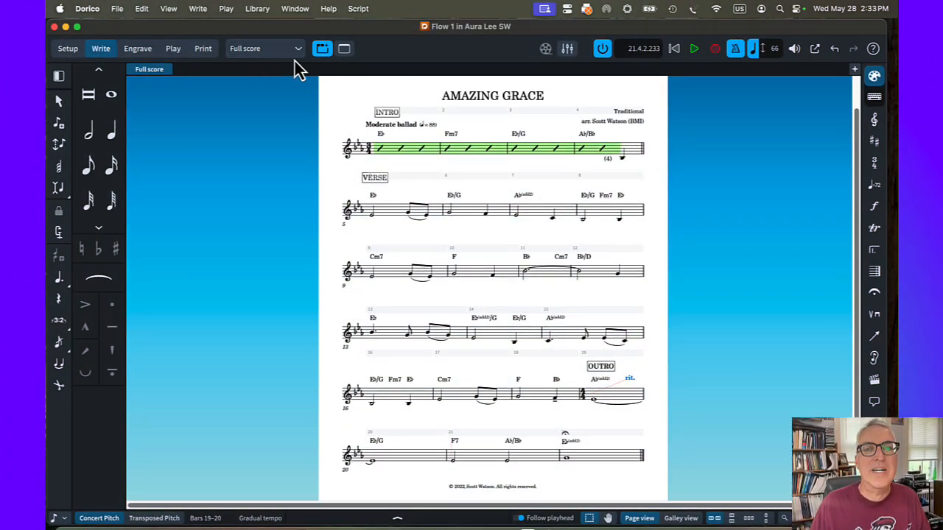
left_click(205, 53)
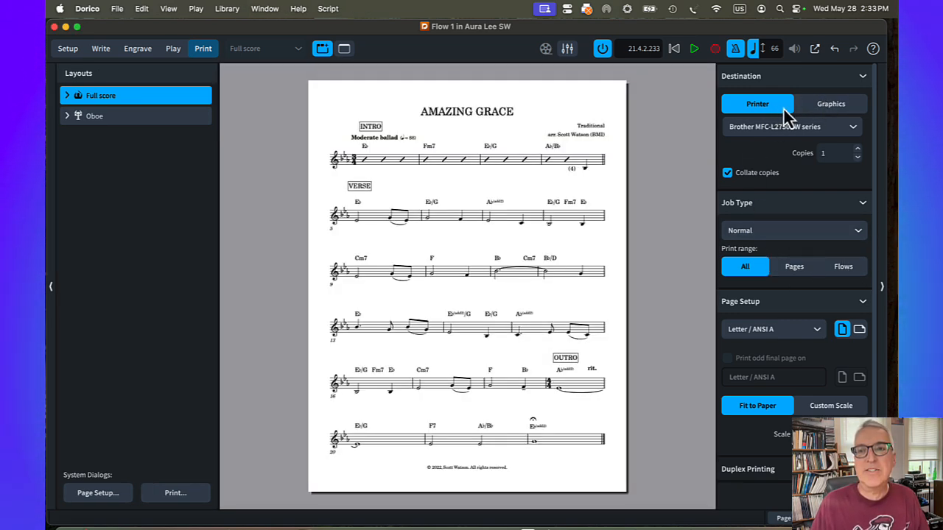
left_click(814, 106)
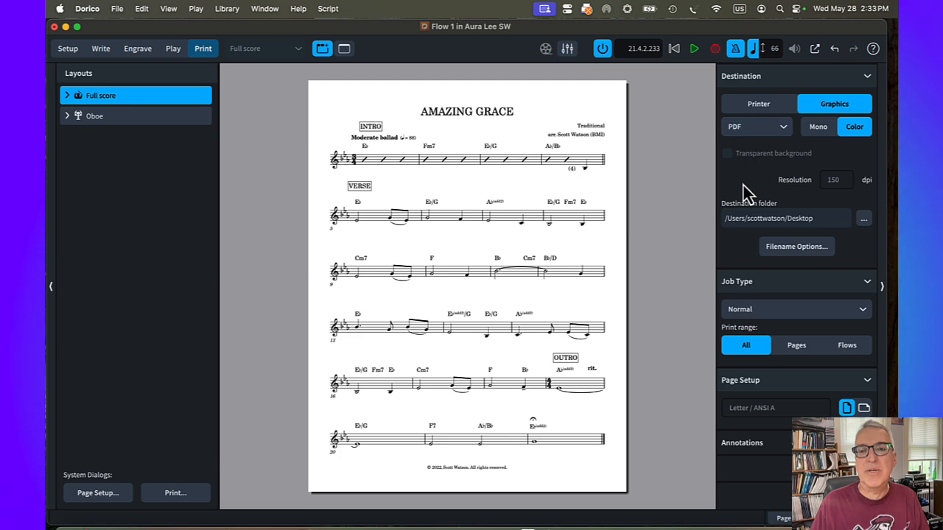